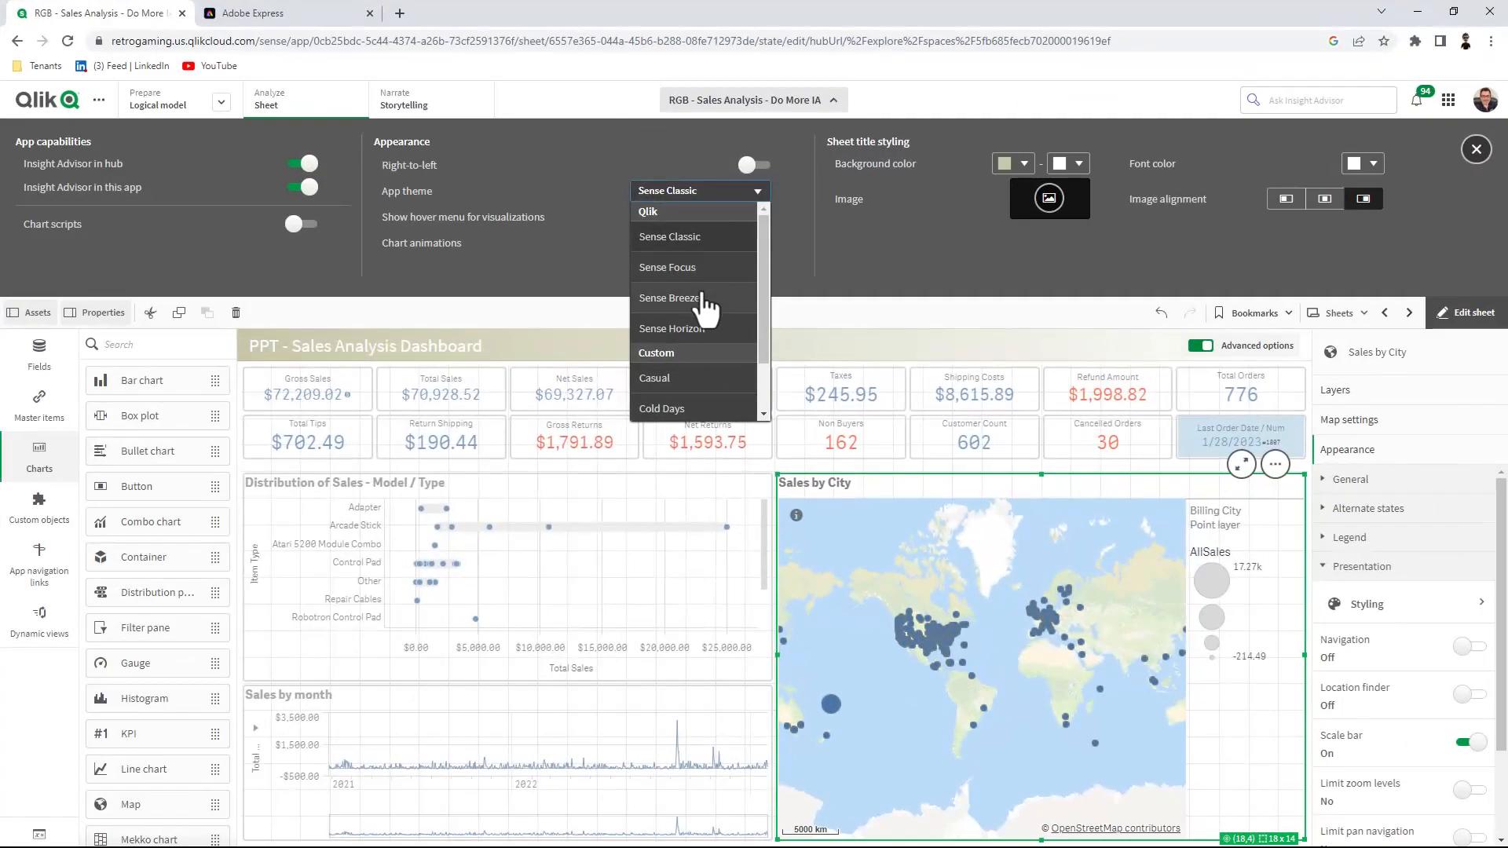
Apply the Sense Breeze theme to the app and close the app options.
click(723, 292)
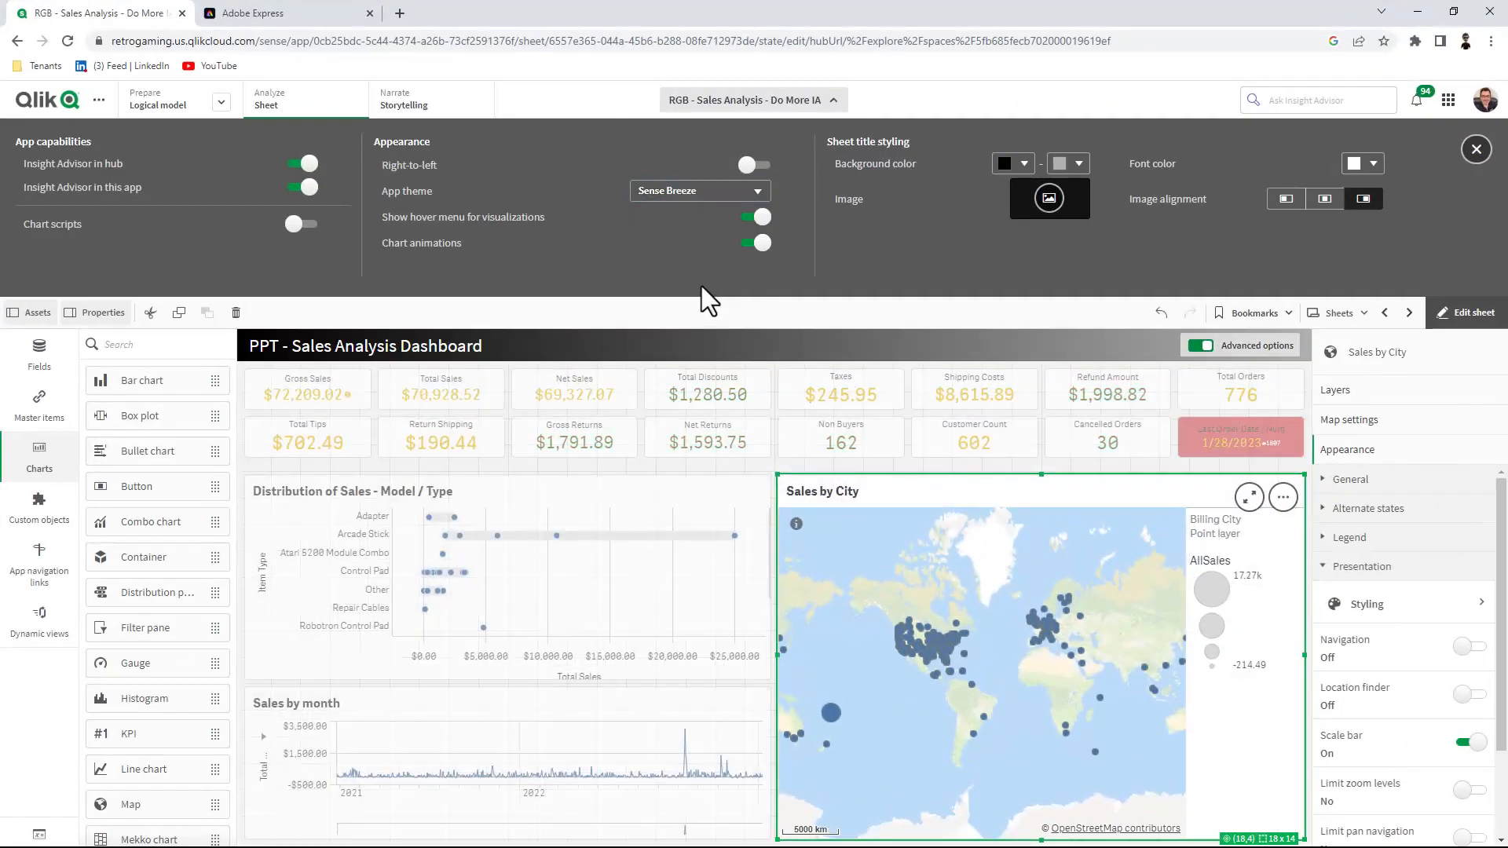
click(759, 106)
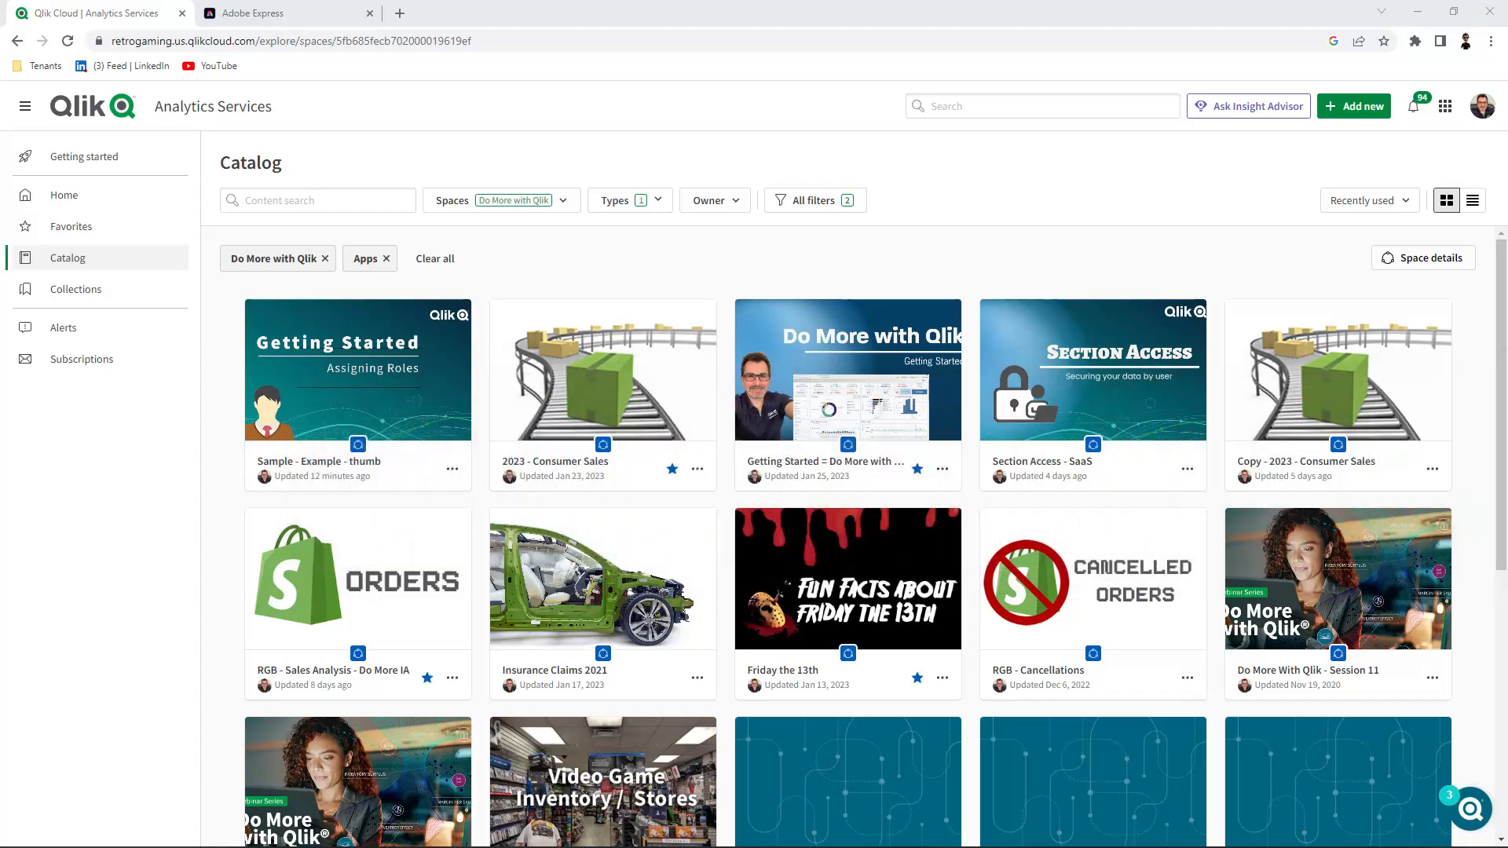
Switch to Adobe Express and create a new custom graphic at the popular YouTube thumbnail size.
click(294, 18)
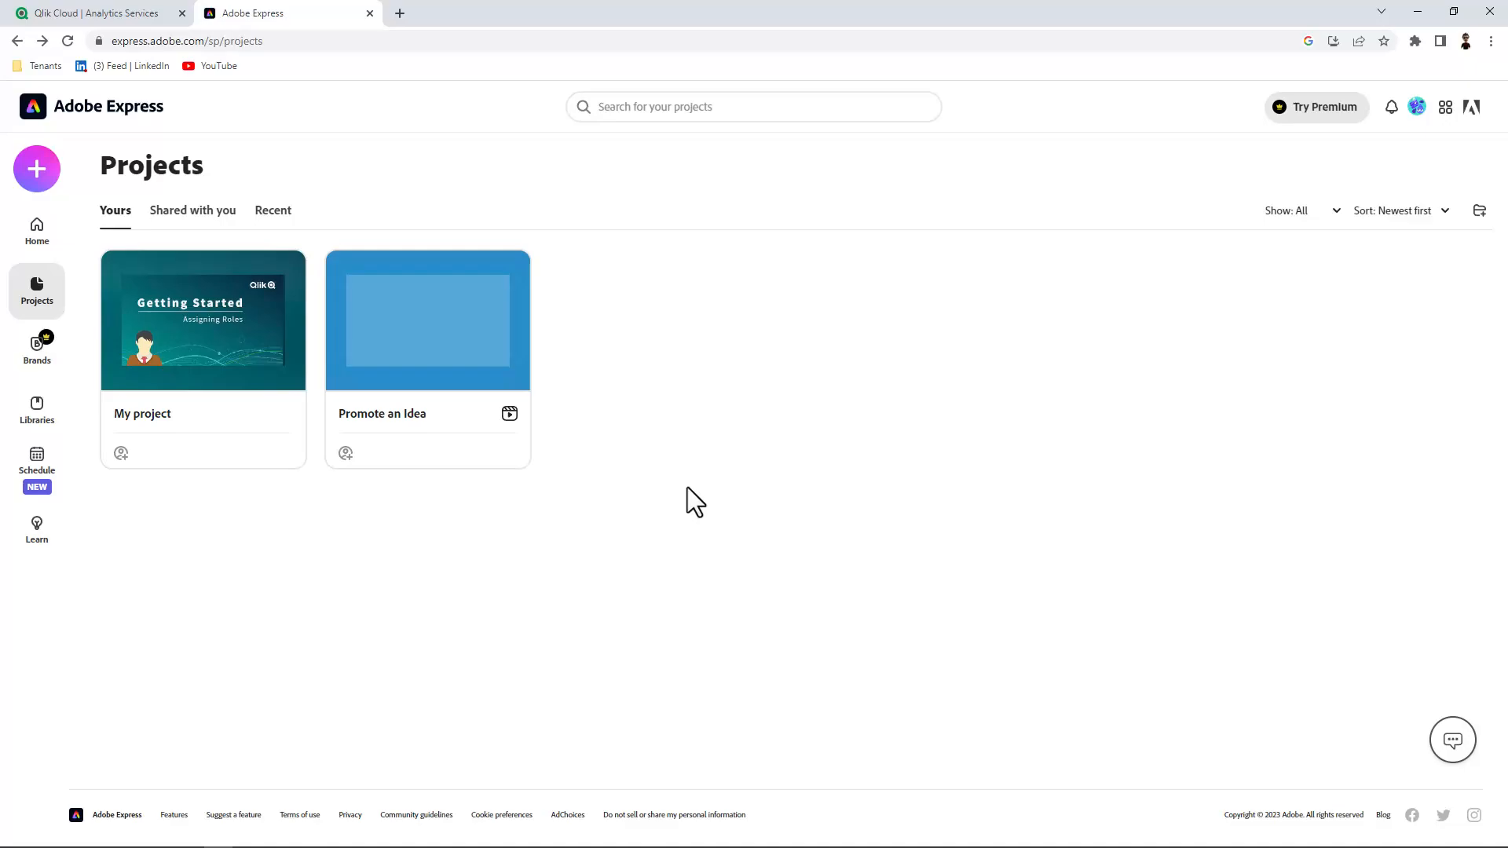
click(48, 178)
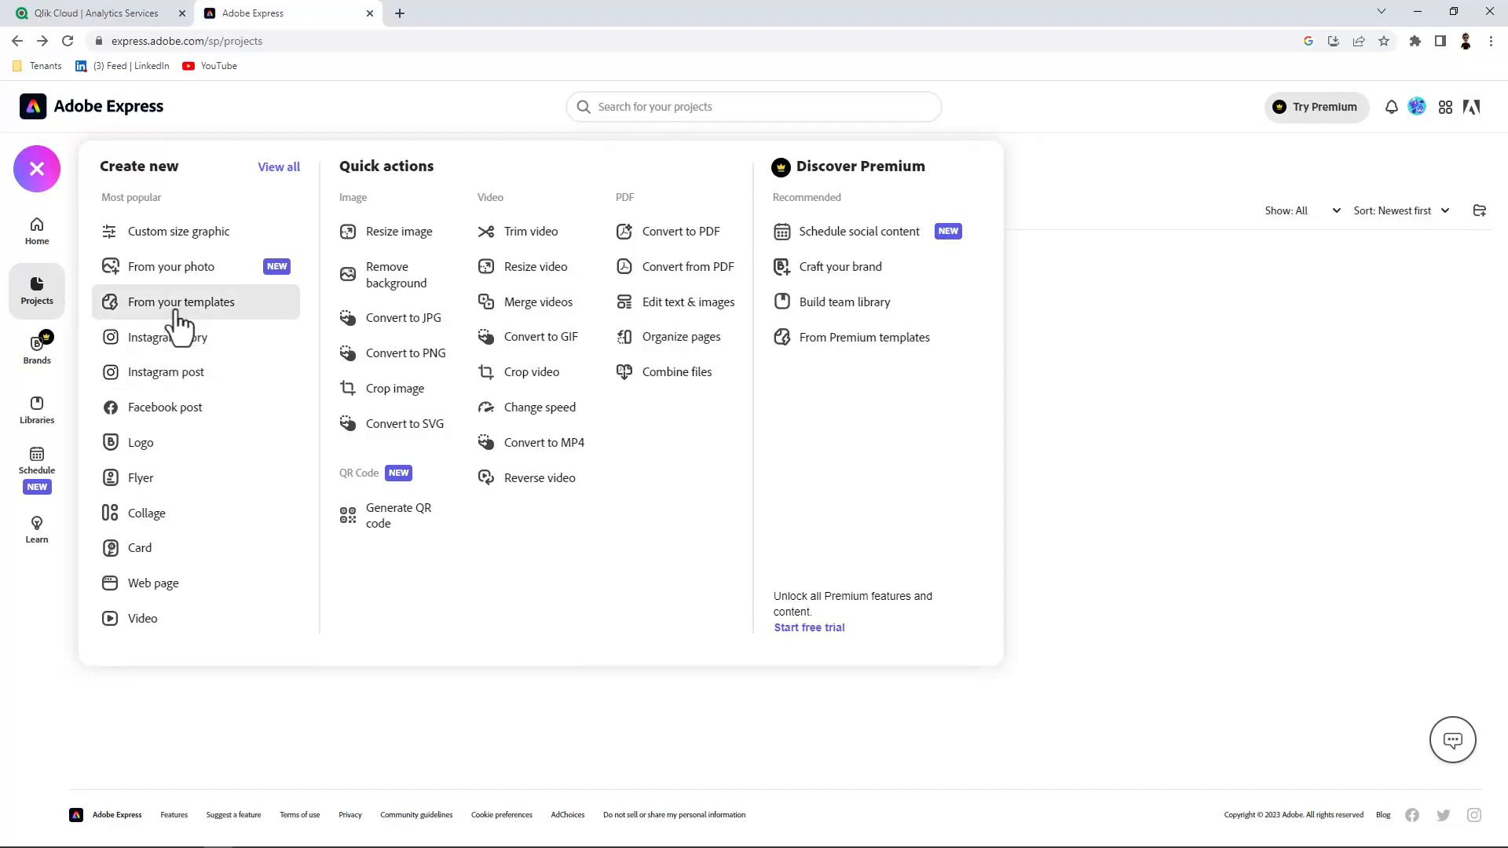
click(186, 245)
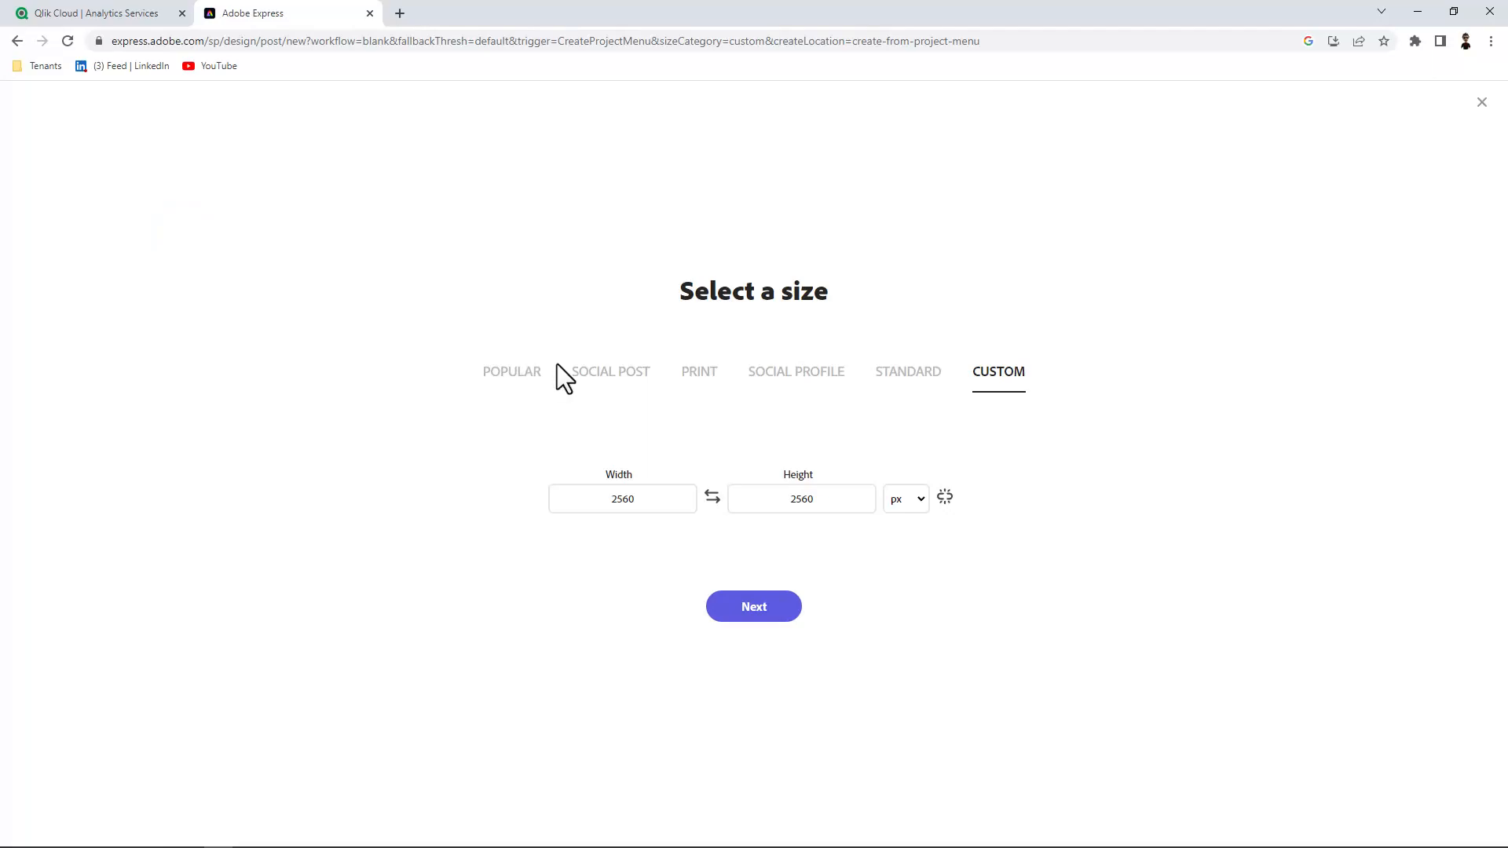
click(522, 375)
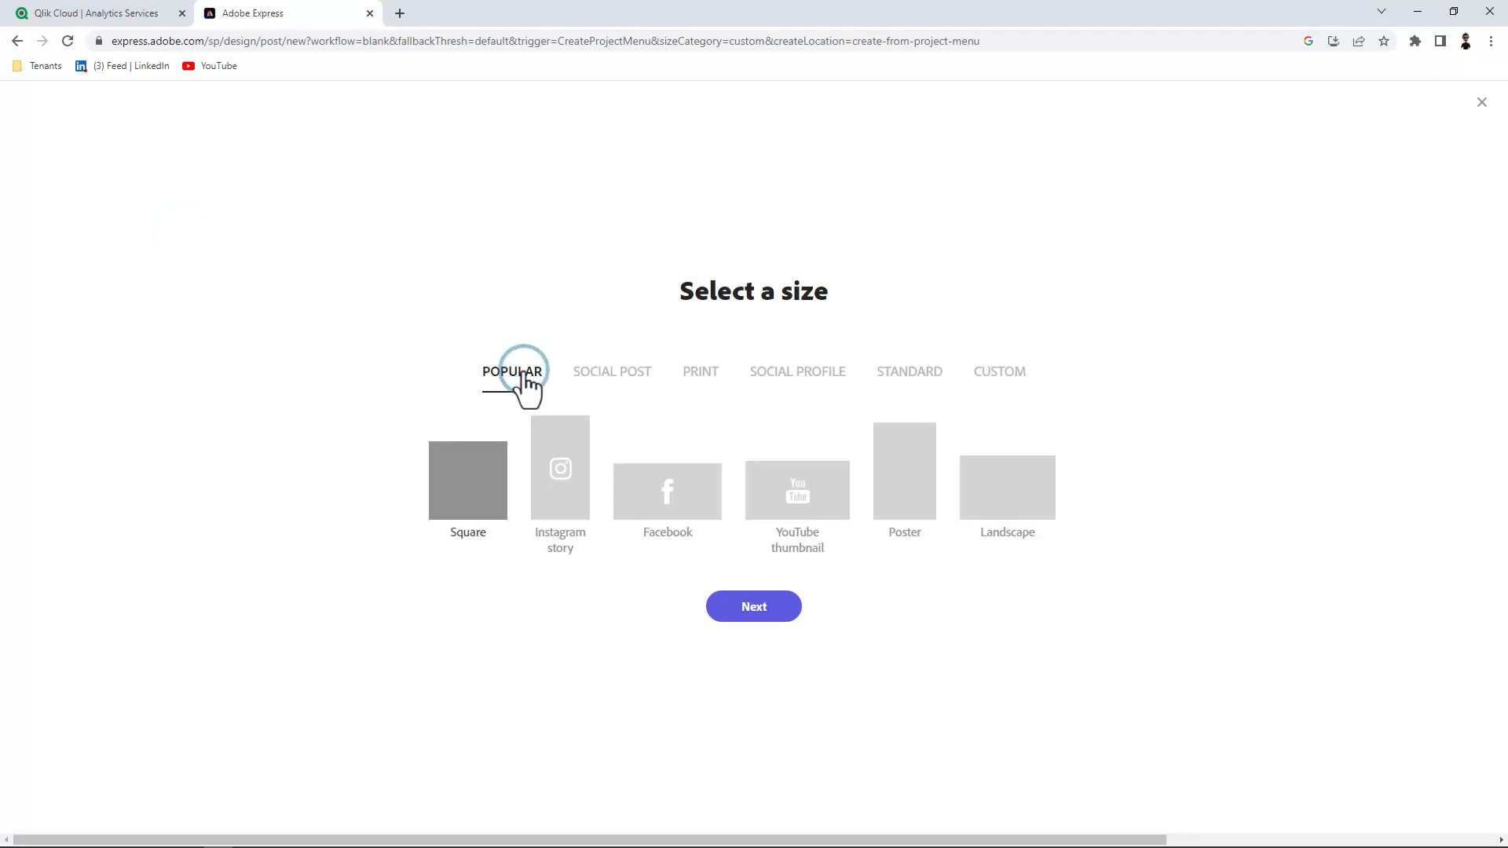
click(774, 493)
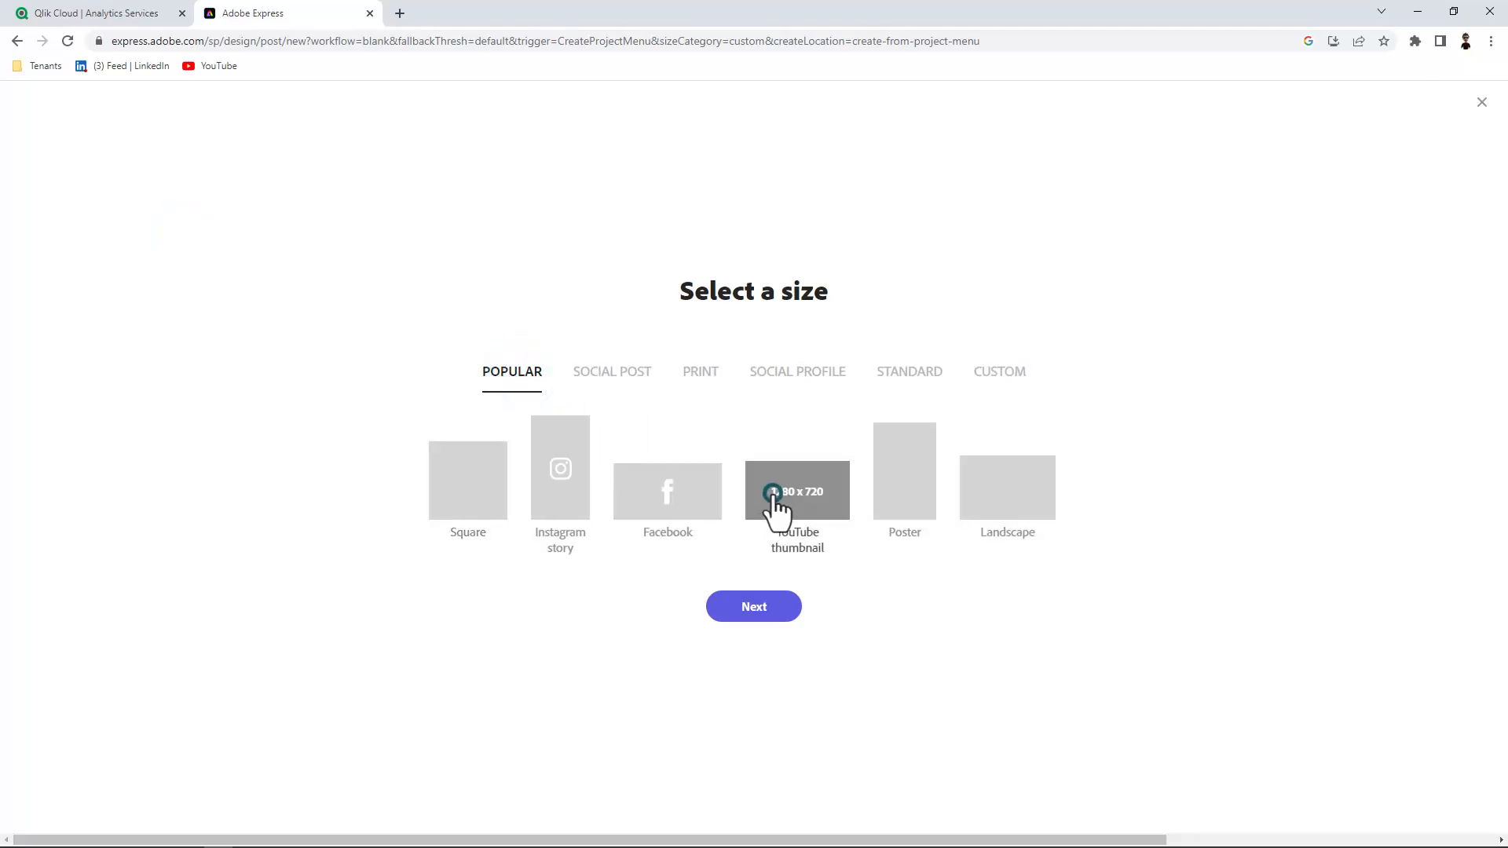
click(772, 609)
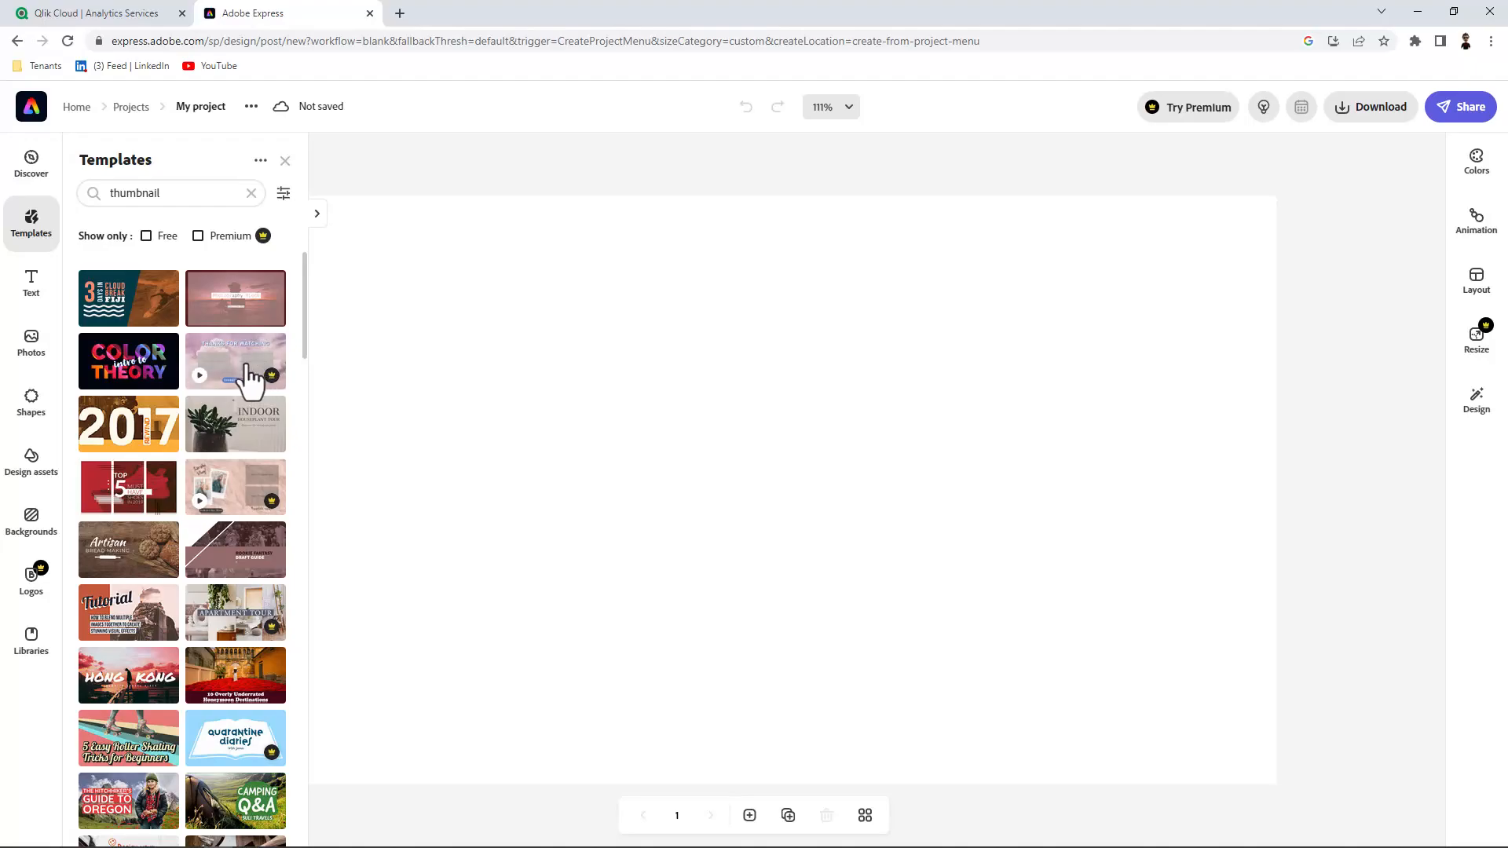
scroll(234, 380, down, 1)
scroll(234, 380, up, 1)
scroll(234, 379, up, 1)
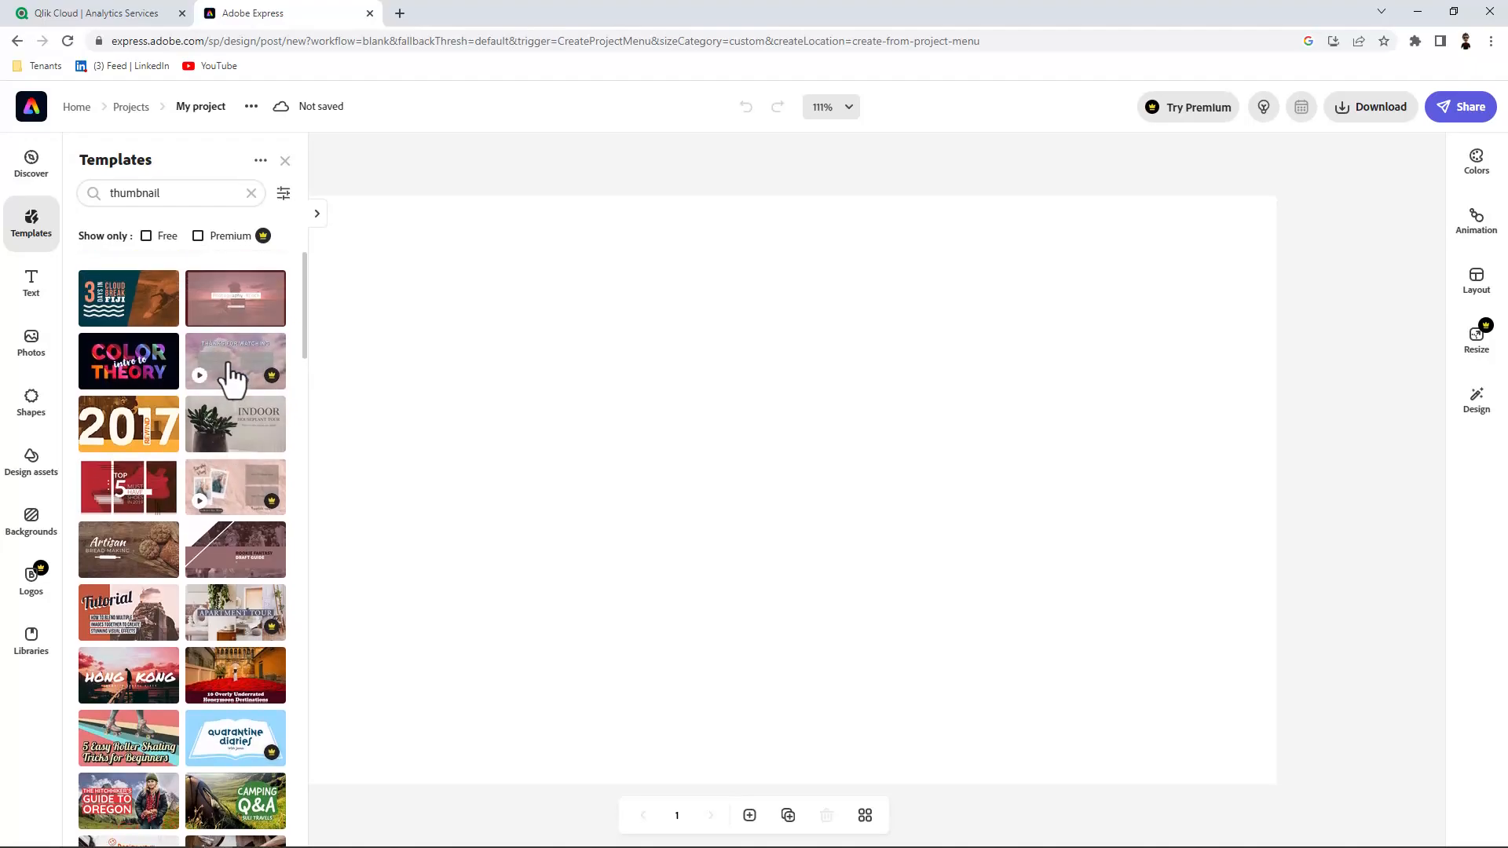
Upload the teal Qlik background picture from the computer onto the blank canvas.
click(32, 345)
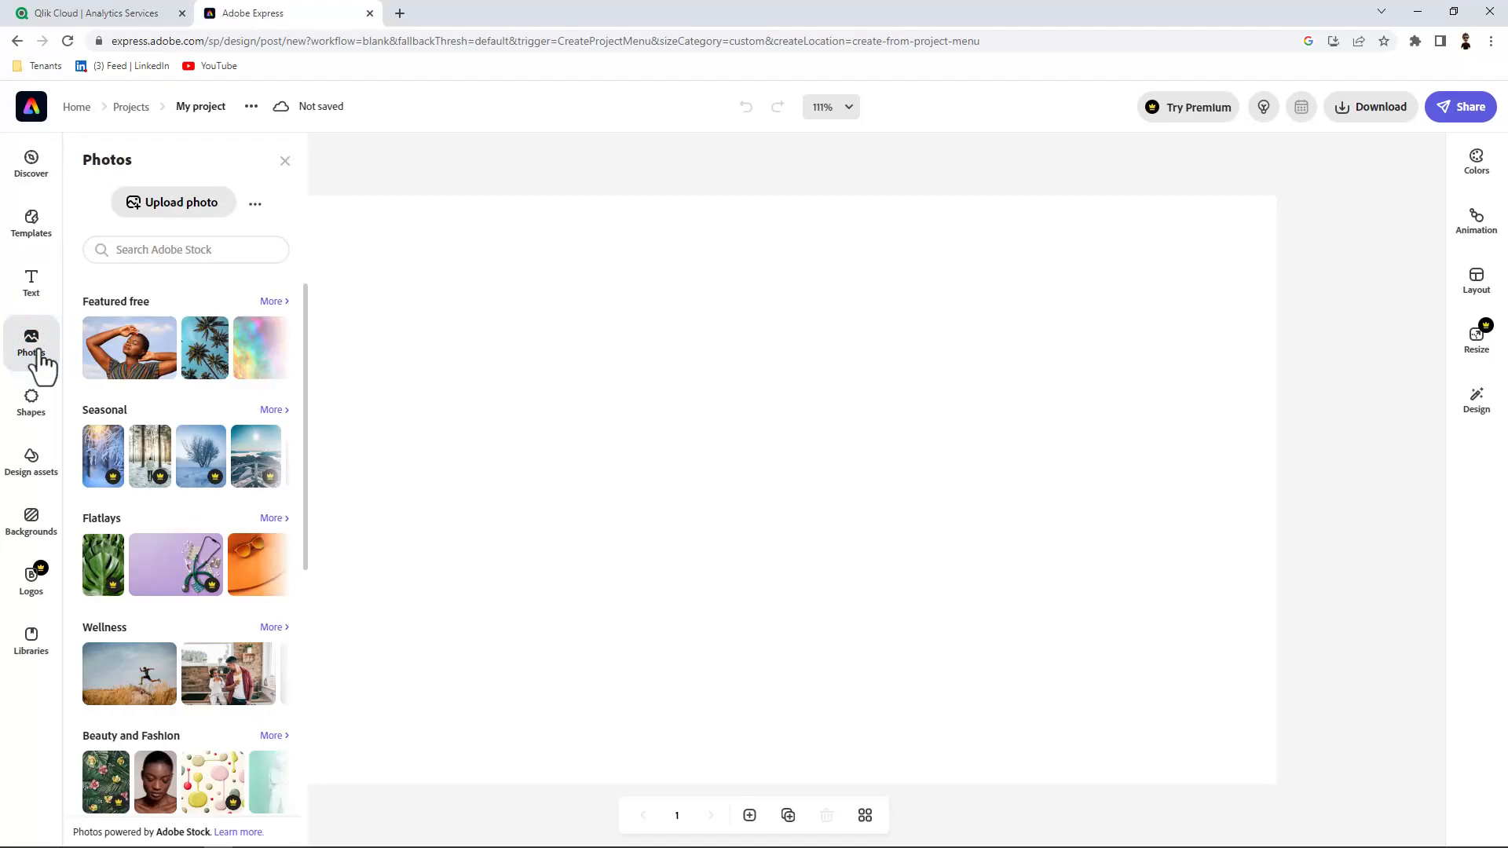
click(180, 202)
click(256, 163)
double_click(257, 164)
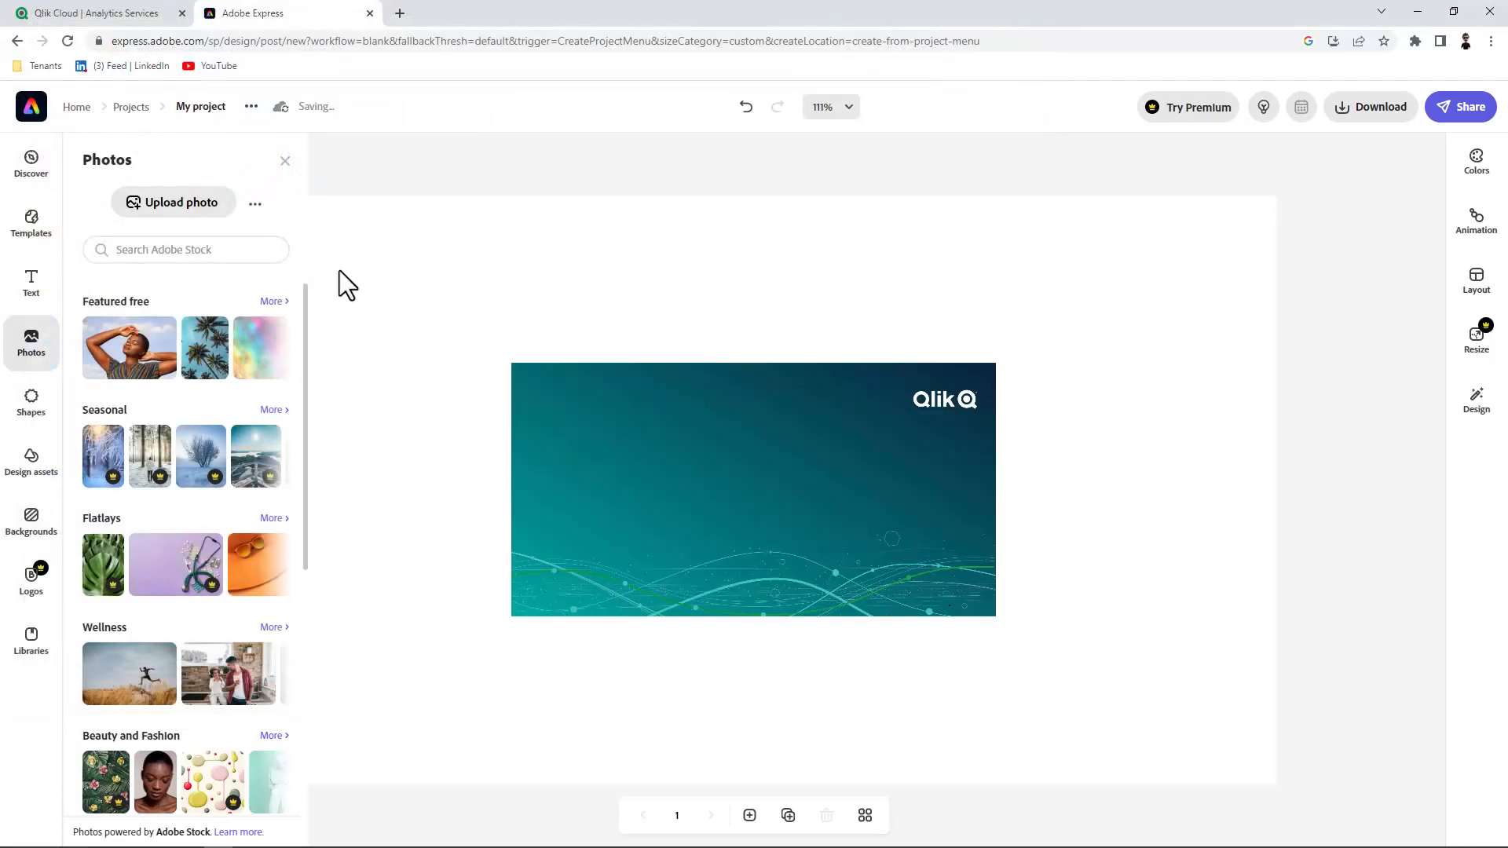
Enlarge the Qlik background image from its corners until it covers the whole canvas.
click(735, 528)
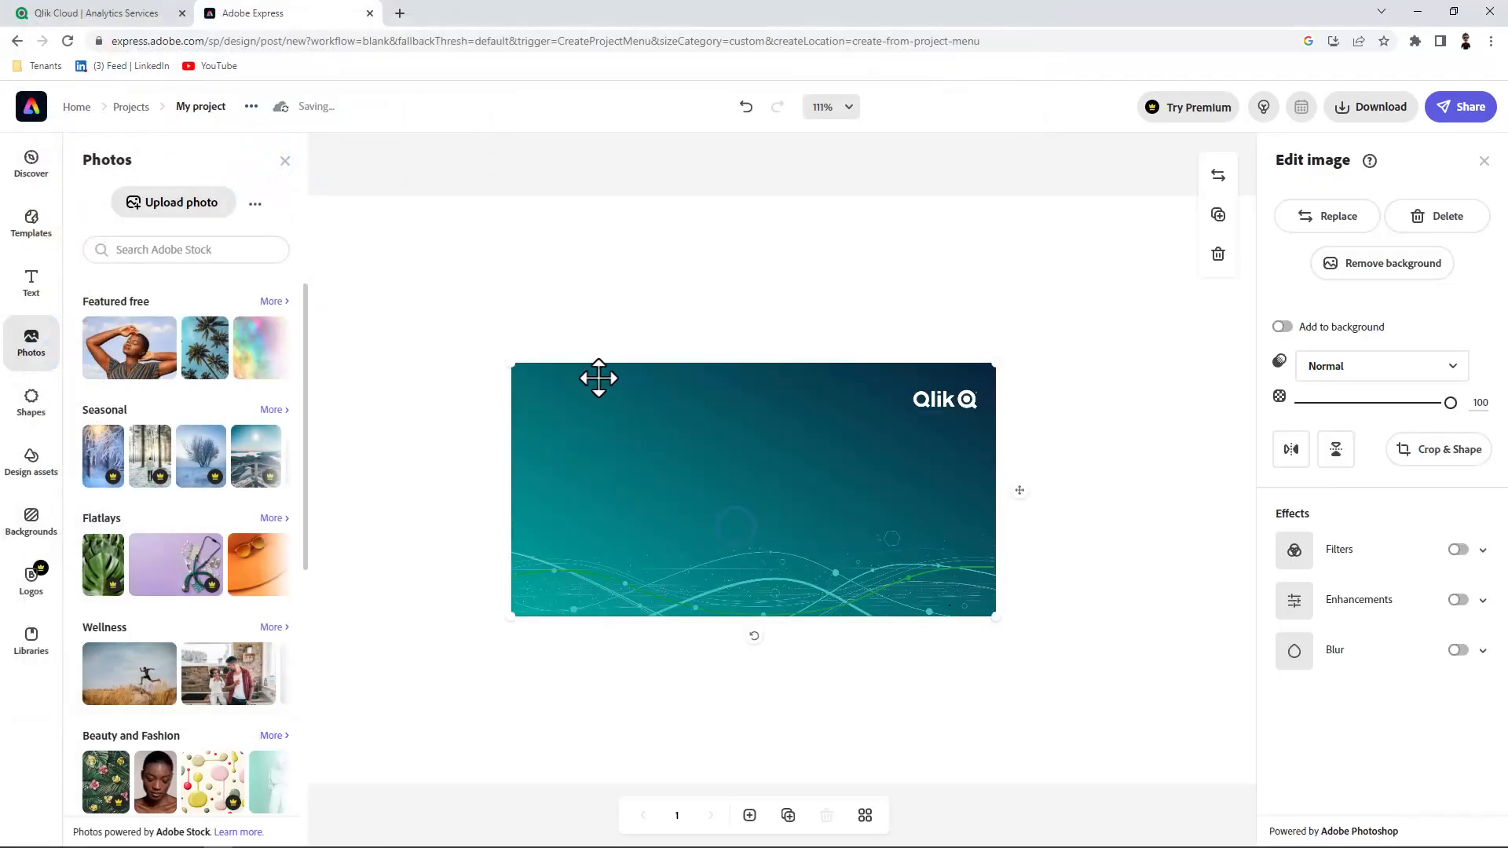
click(285, 160)
drag(511, 364, 196, 143)
drag(996, 616, 1273, 793)
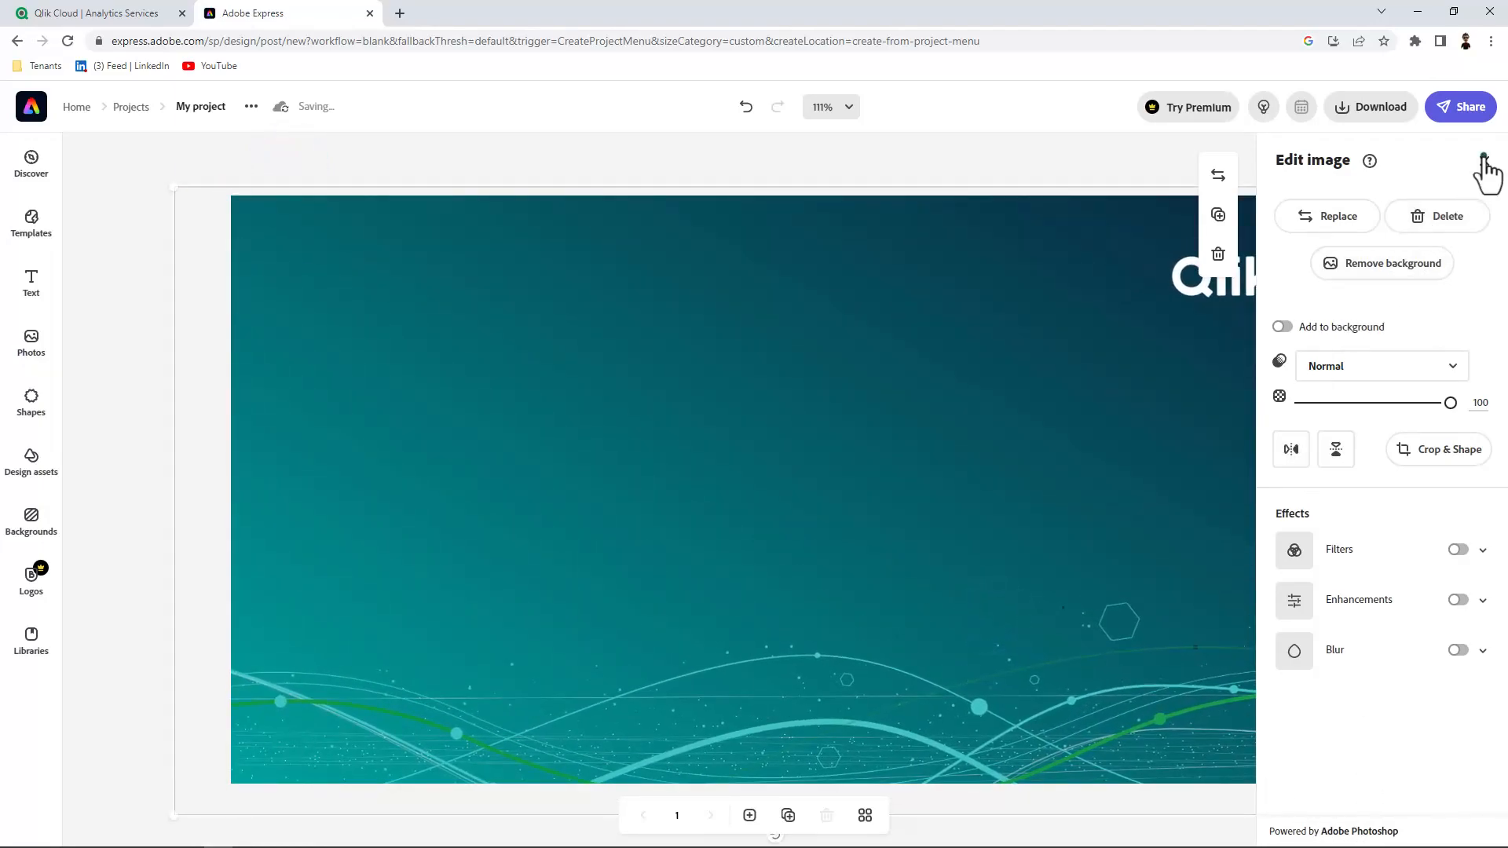
click(1484, 161)
click(1185, 723)
click(1484, 161)
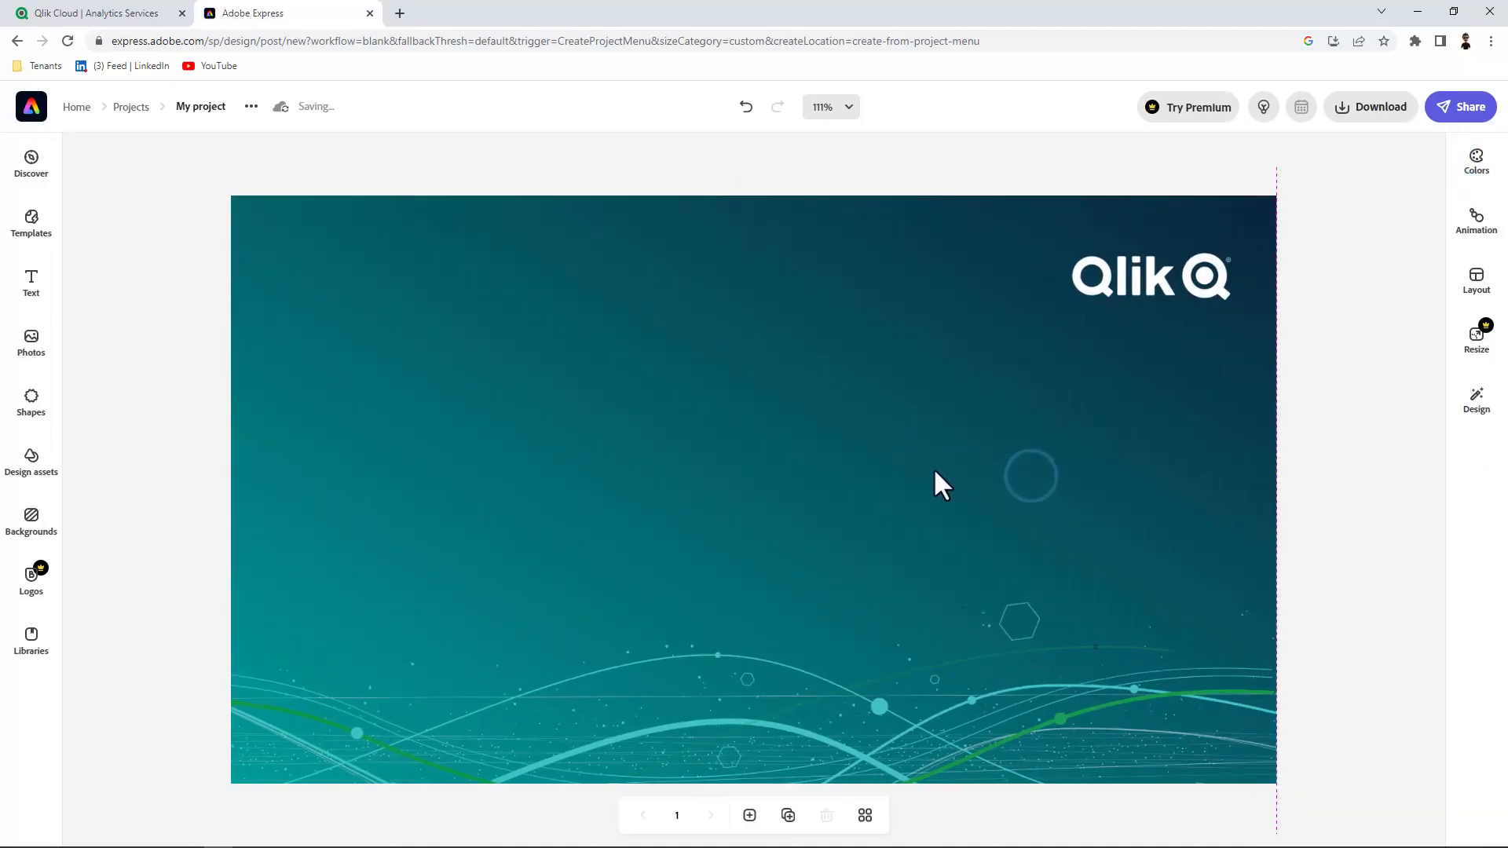
Reposition and slightly enlarge the background image so it fills the canvas with the whole Qlik logo inside the upper-right corner.
drag(933, 479, 898, 482)
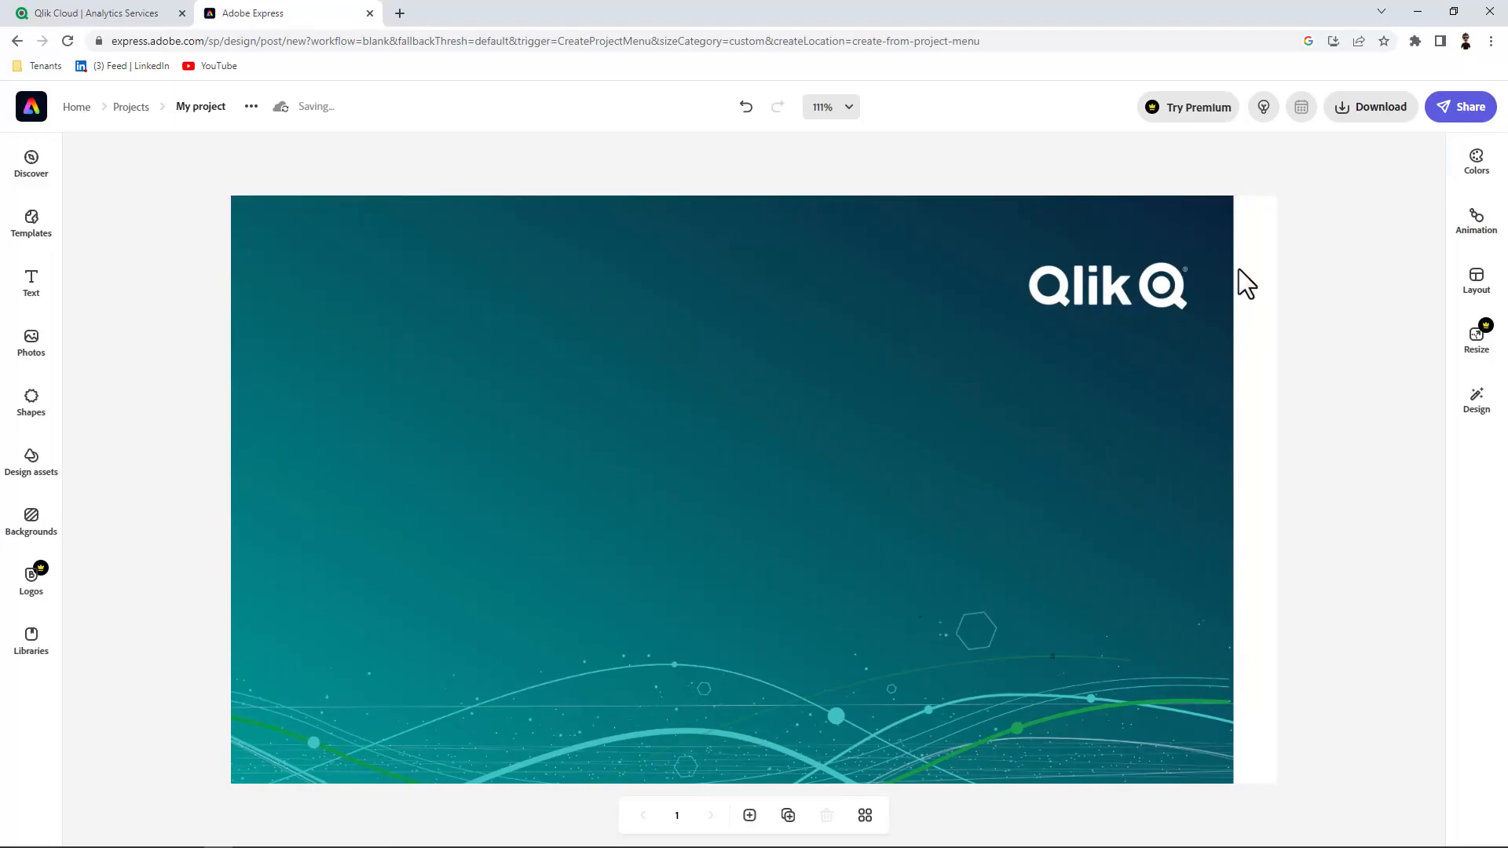
click(1208, 216)
drag(1236, 808, 1287, 841)
drag(1063, 646, 1061, 624)
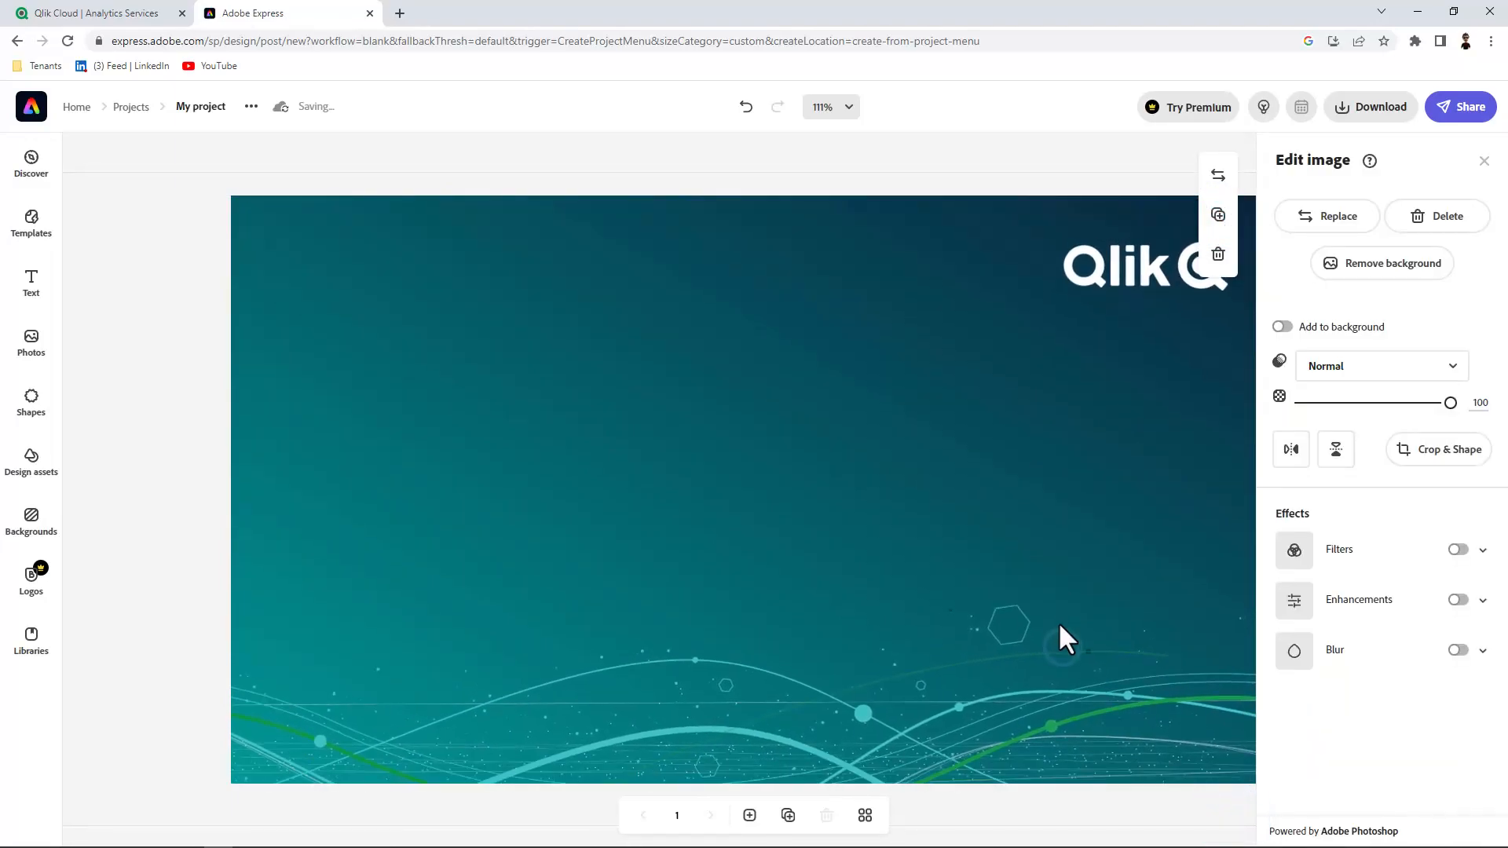
click(1484, 161)
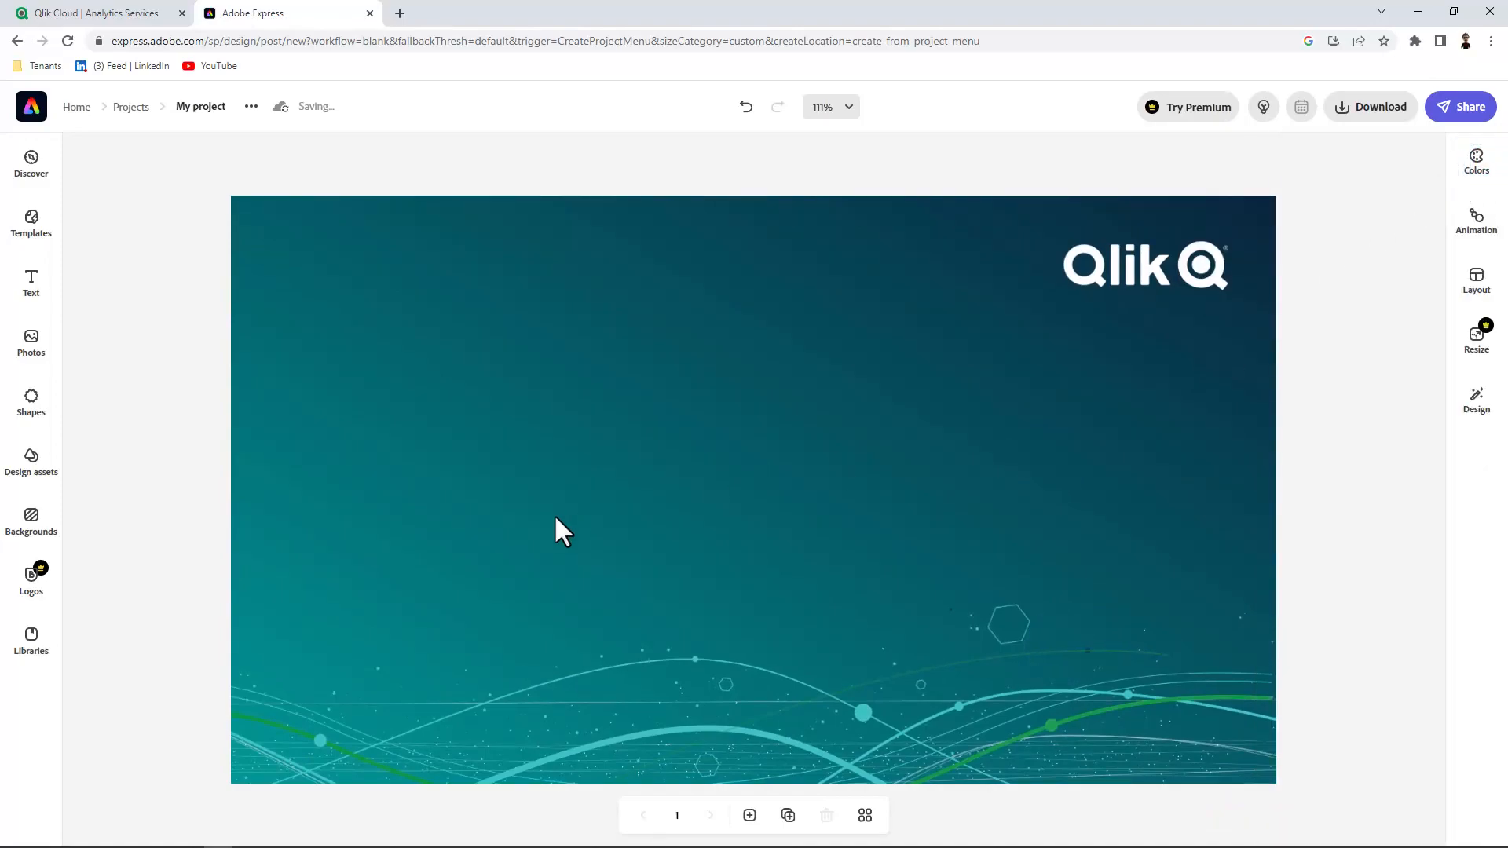
Add a text element to the canvas reading "Getting Started".
click(31, 285)
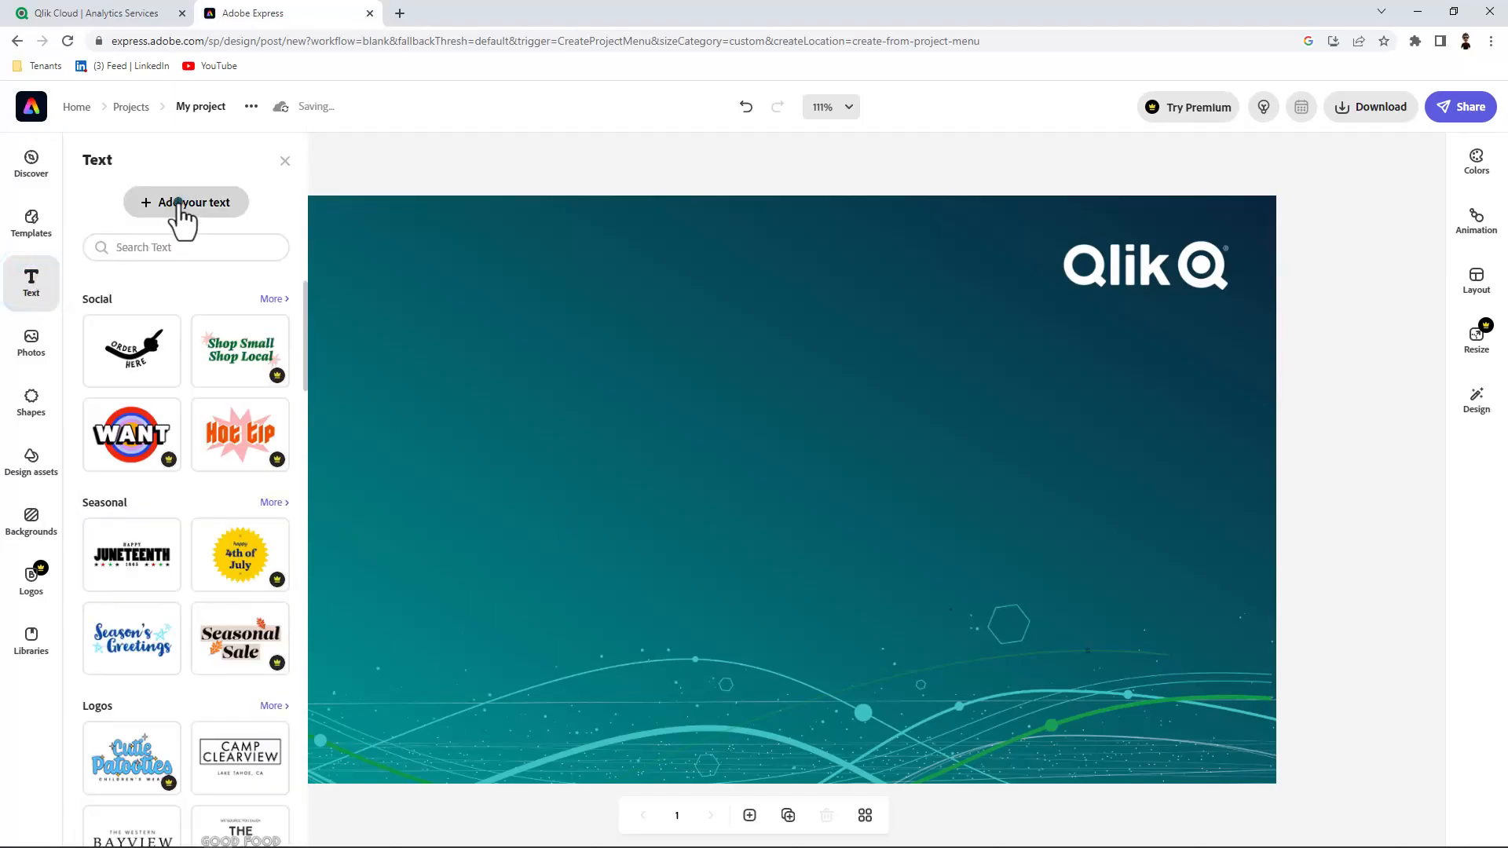
click(180, 204)
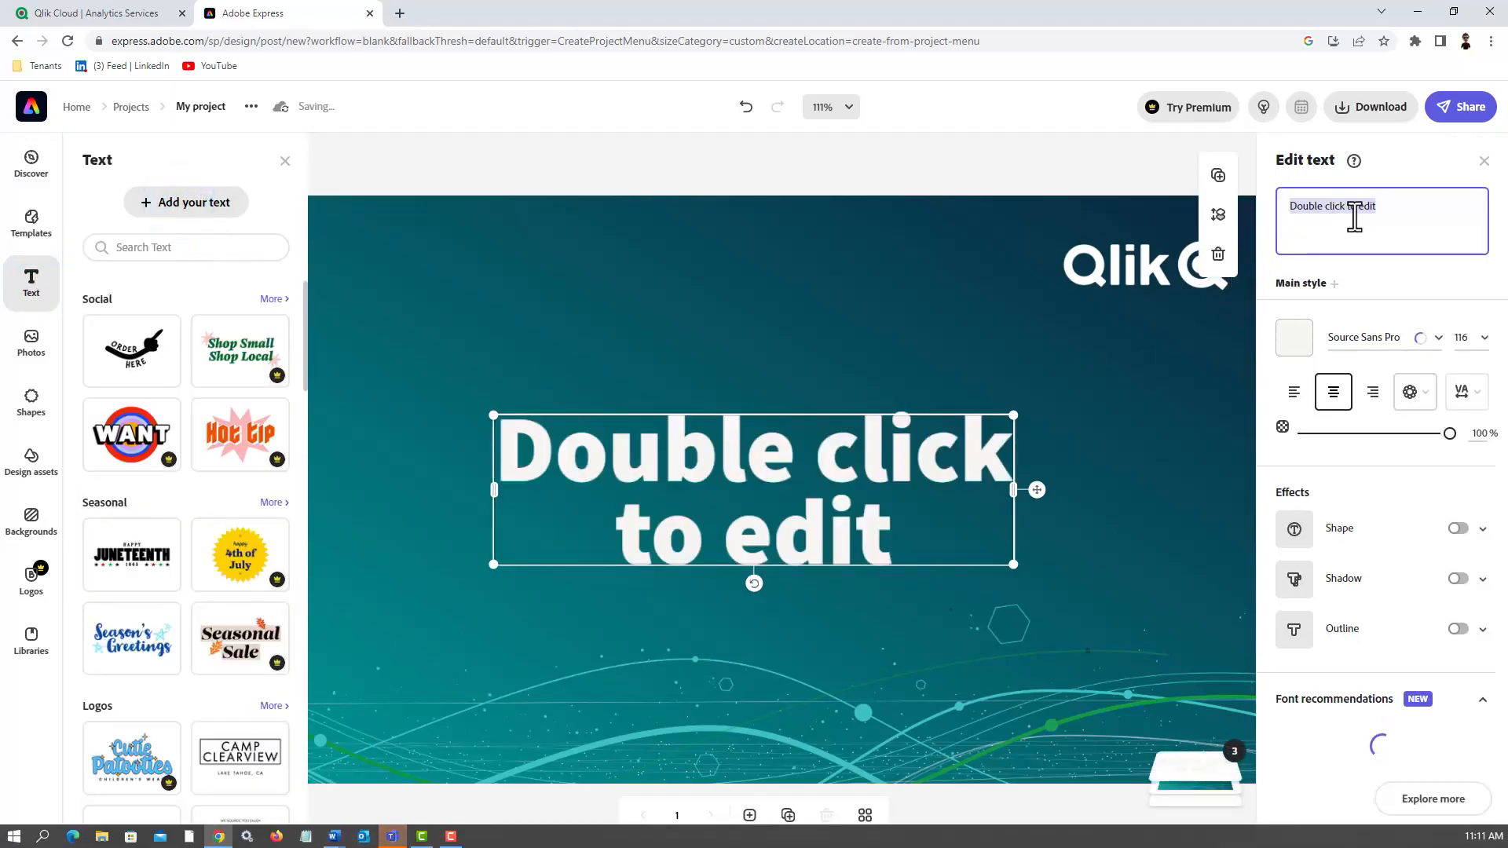
text(gett)
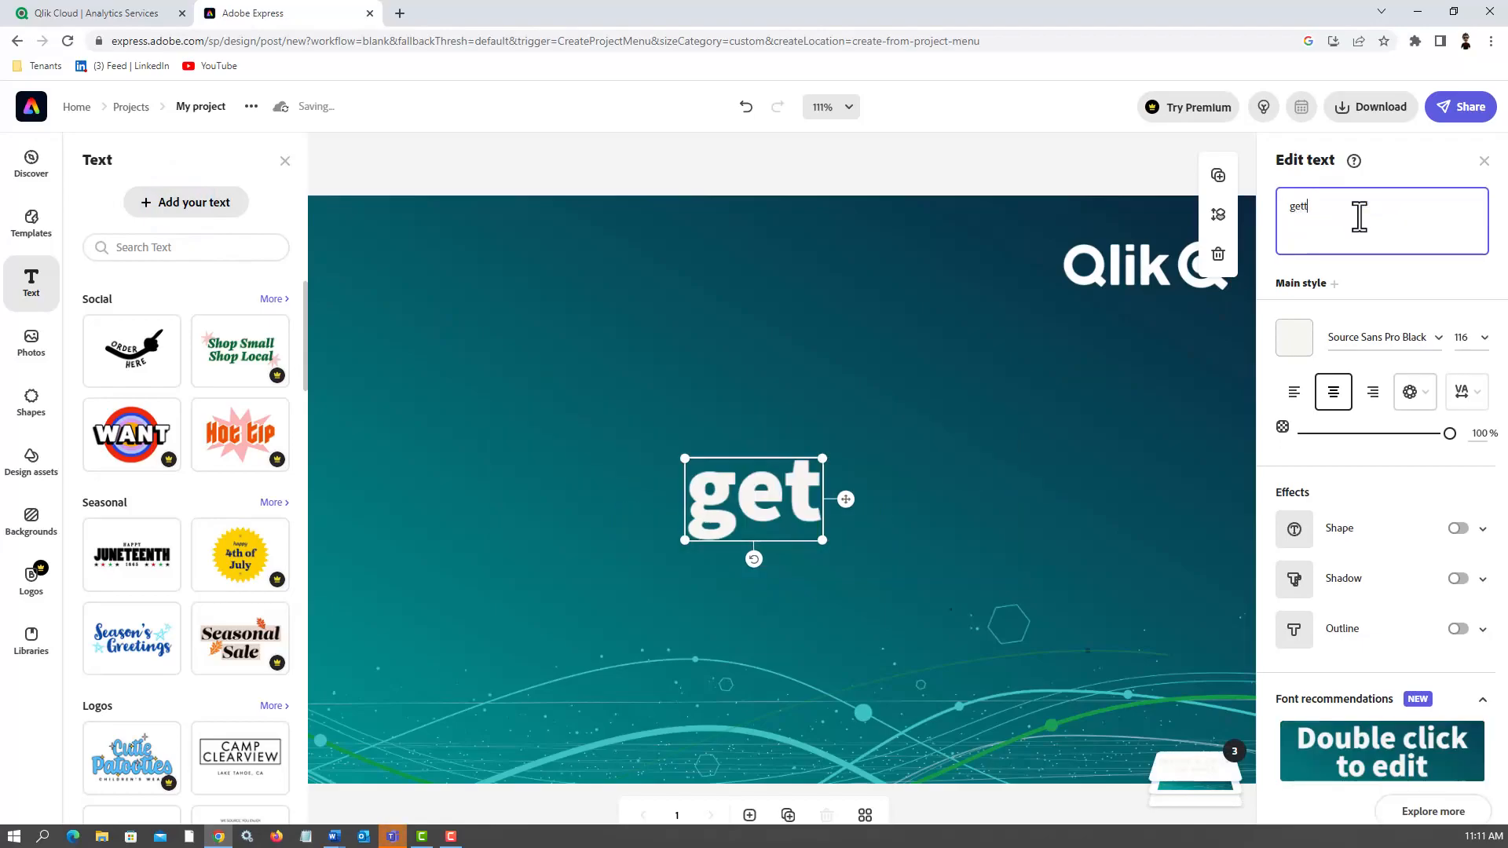
text(ing s)
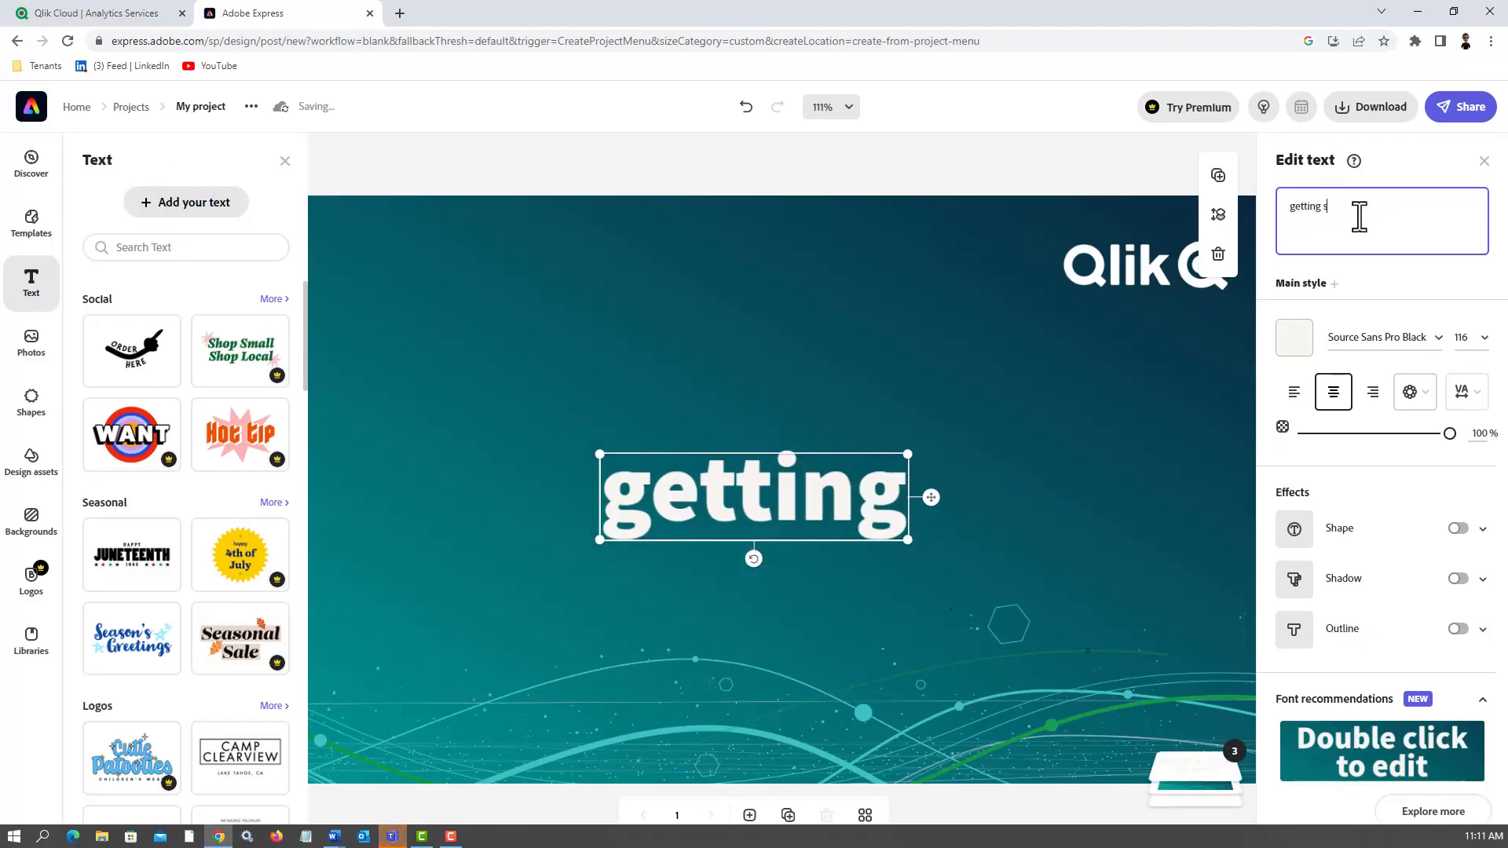
text(tar)
key(Delete)
text(G)
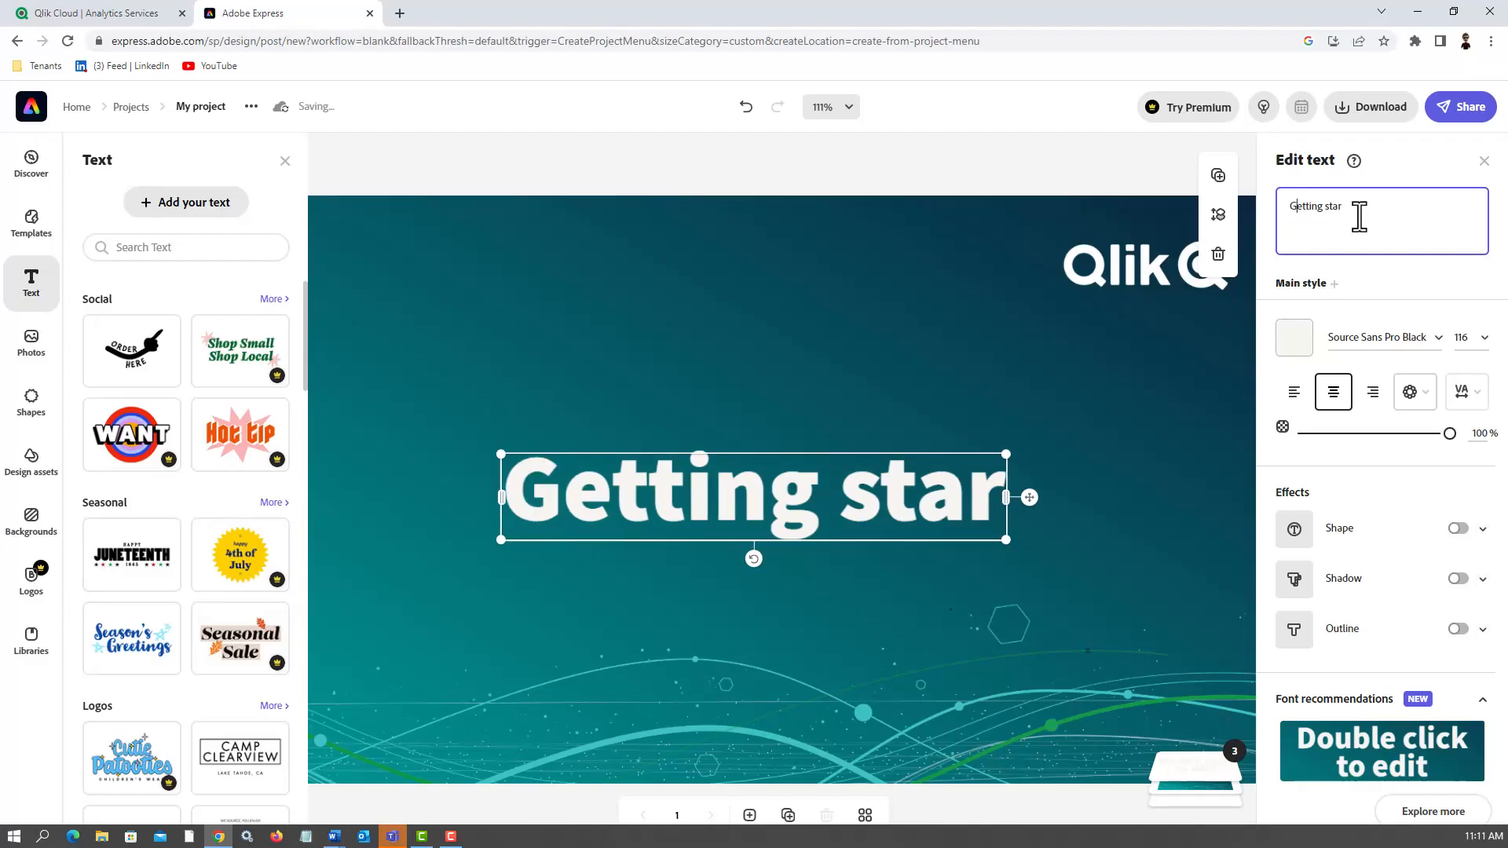
key(BackSpace)
key(BackSpace)
key(BackSpace)
key(BackSpace)
text(S)
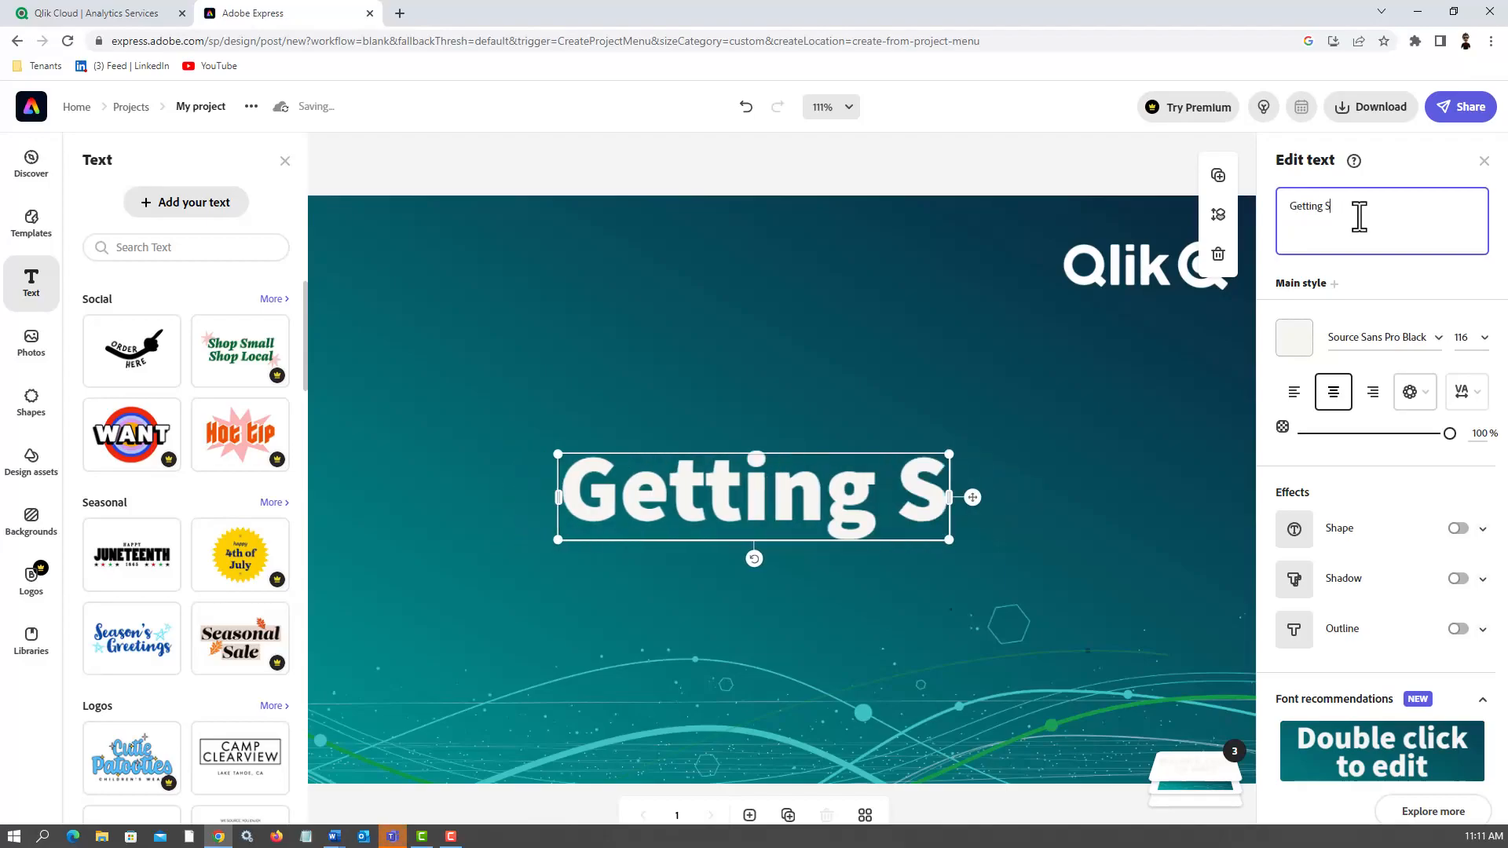
text(tarted)
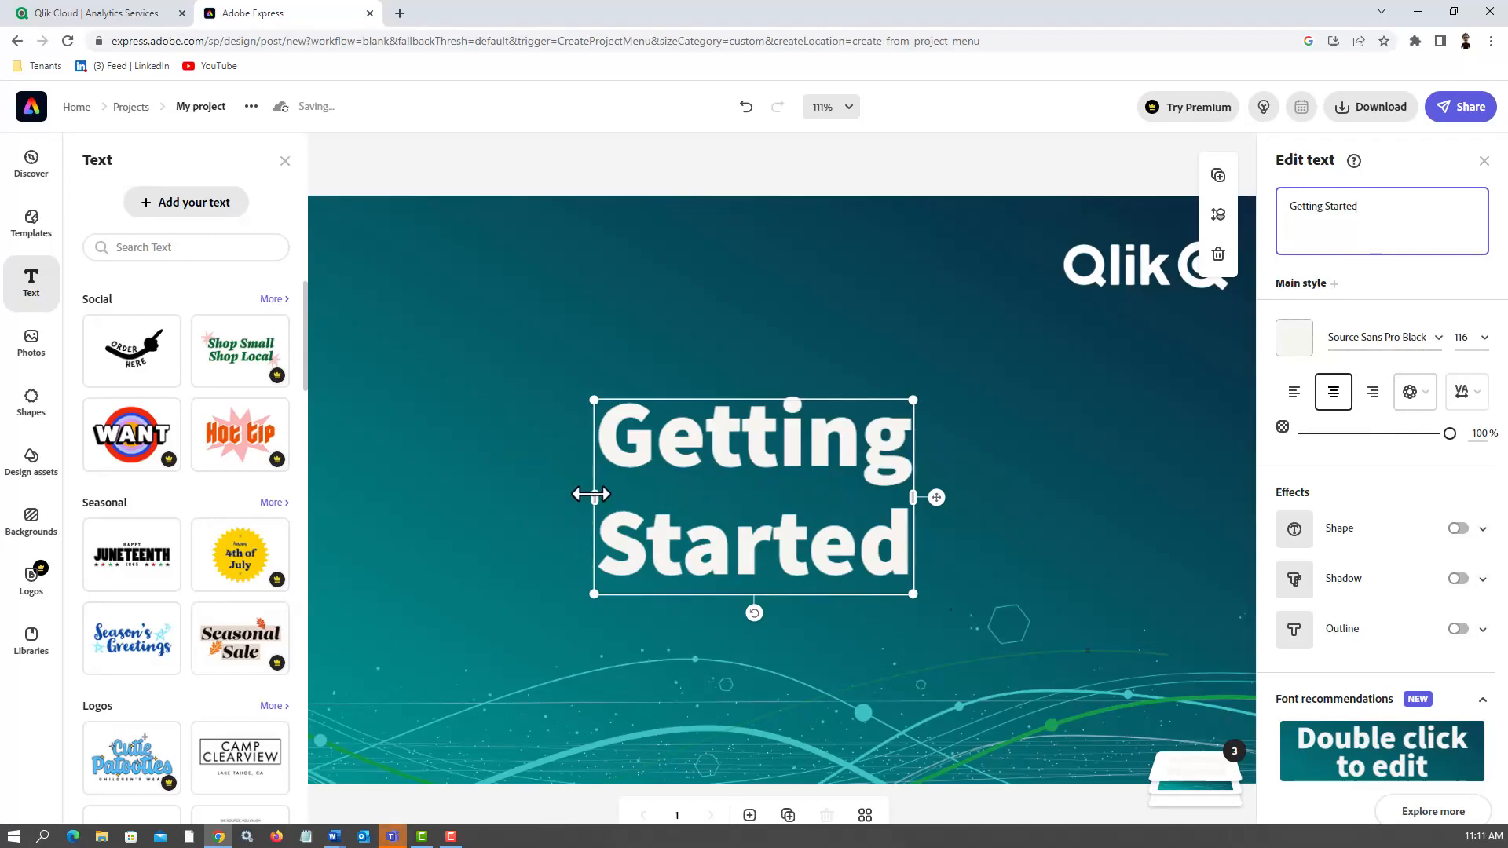
Resize the "Getting Started" text to fit one line at about size 96.5 and move it to the canvas's left side, above centre.
drag(419, 482, 358, 481)
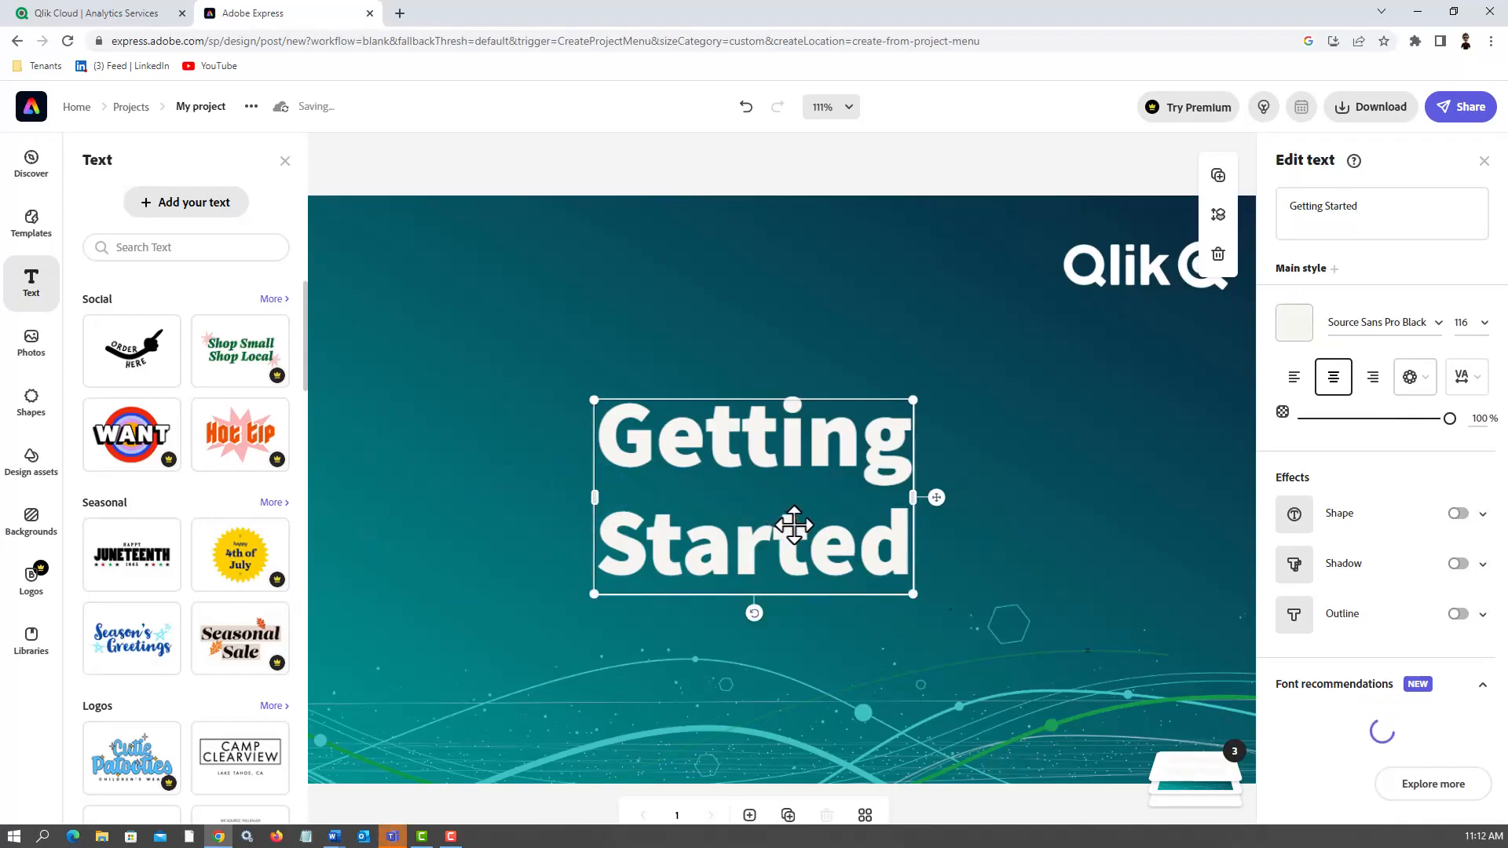
drag(911, 594, 1079, 464)
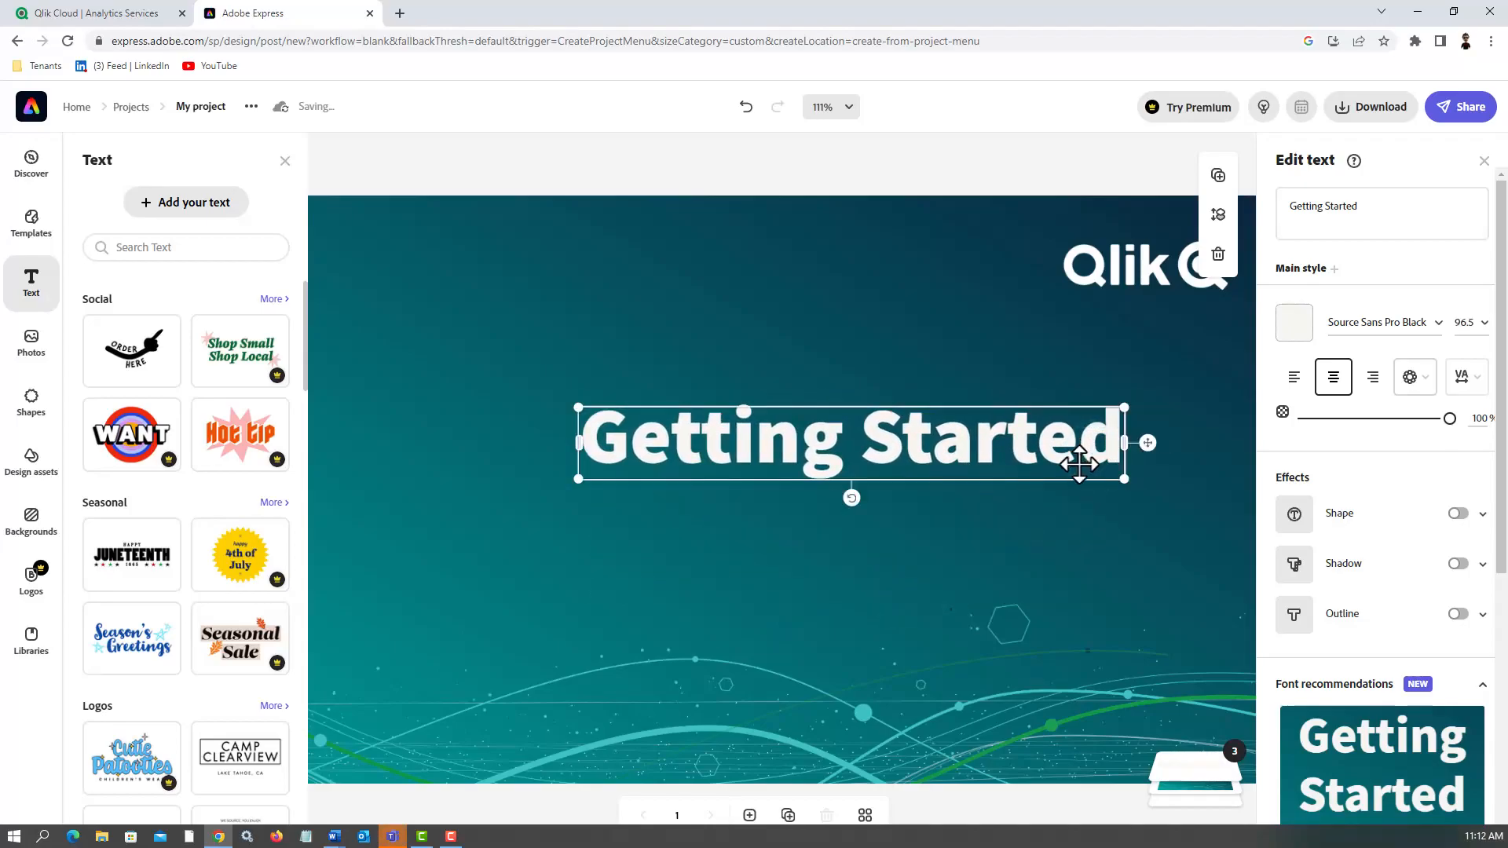
drag(1068, 460, 861, 418)
click(1018, 452)
Add a second text element below the title and set its font to Source Sans 3 Regular.
click(175, 201)
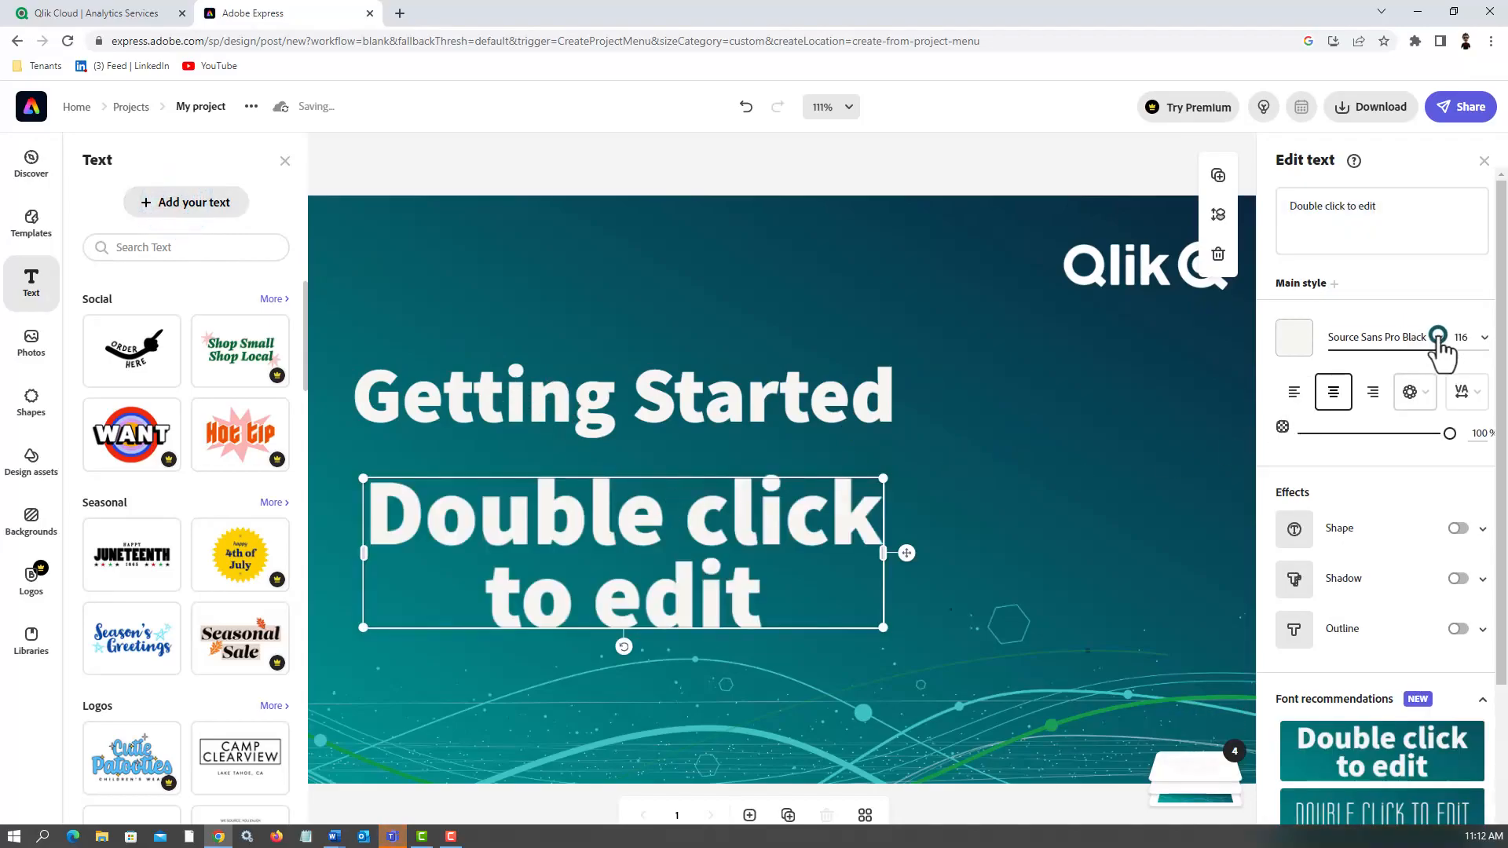
click(1437, 337)
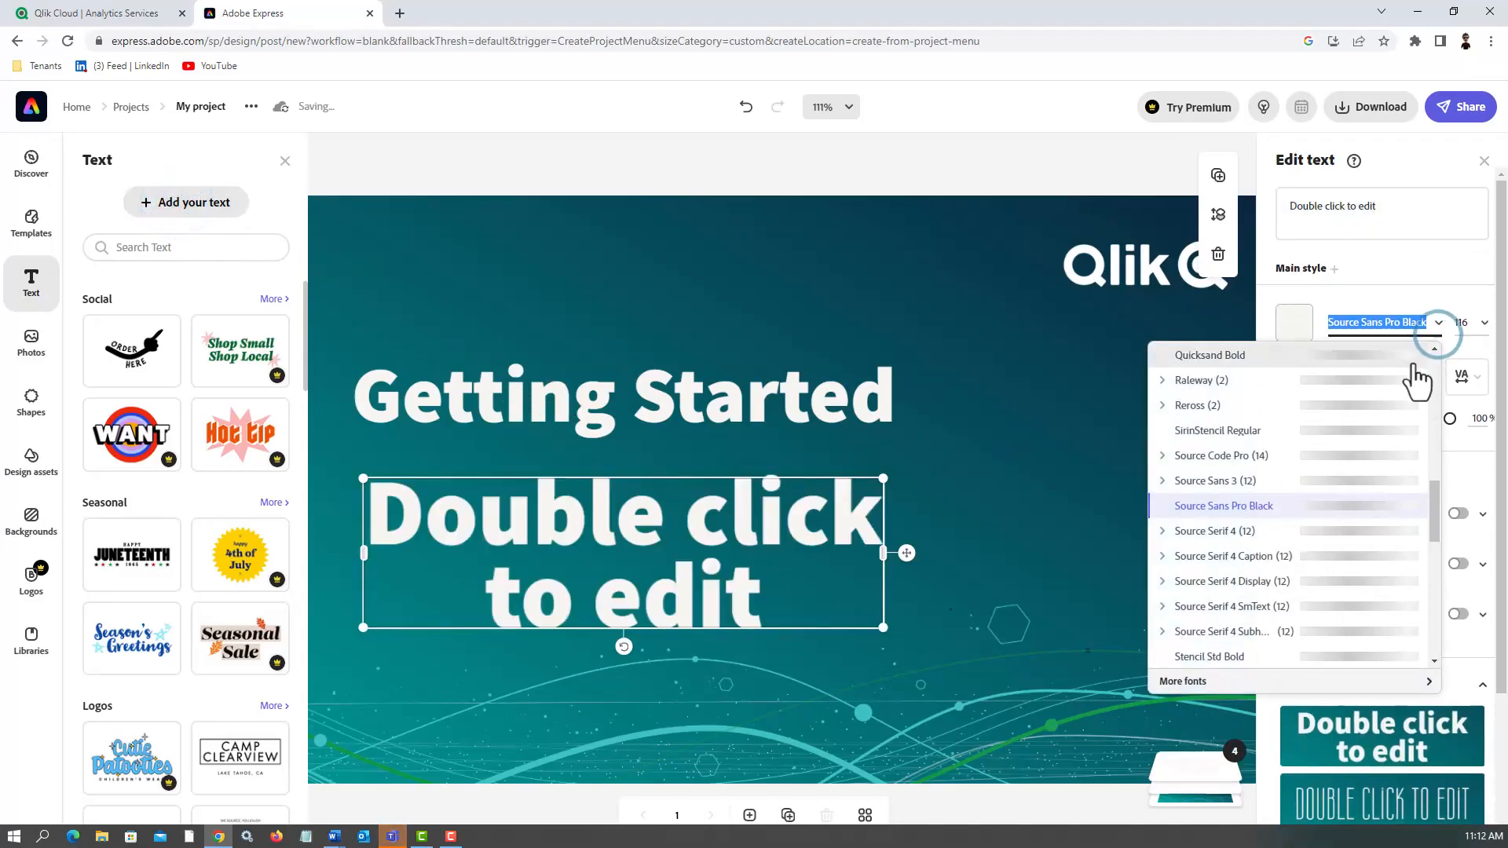
click(1229, 479)
Replace the placeholder with "Creating a thumbnail", fit it on one line at about size 93.4 and place it below the title.
double_click(680, 508)
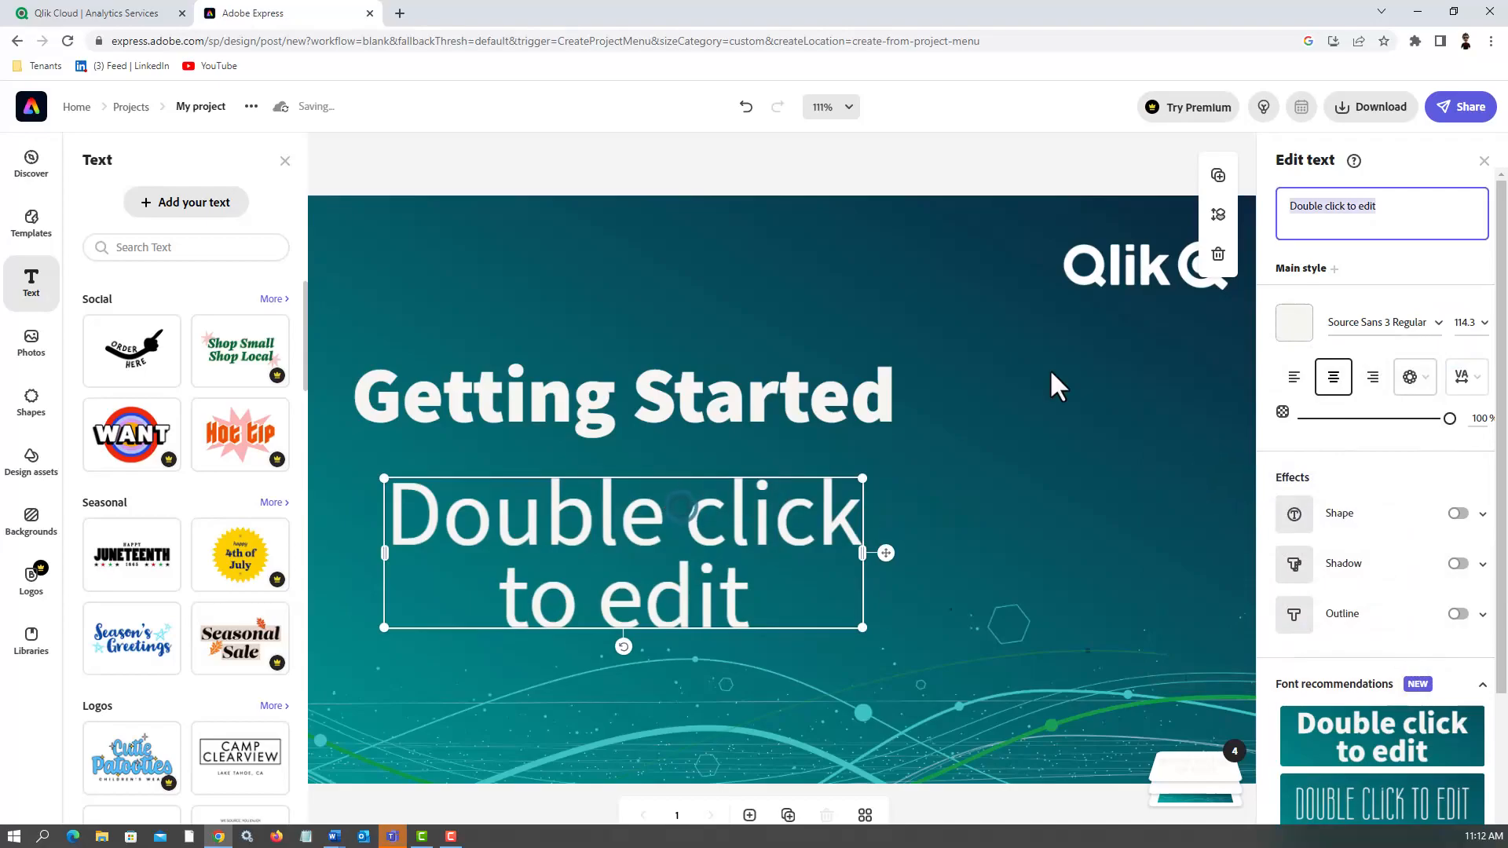
click(1399, 211)
key(ctrl+a)
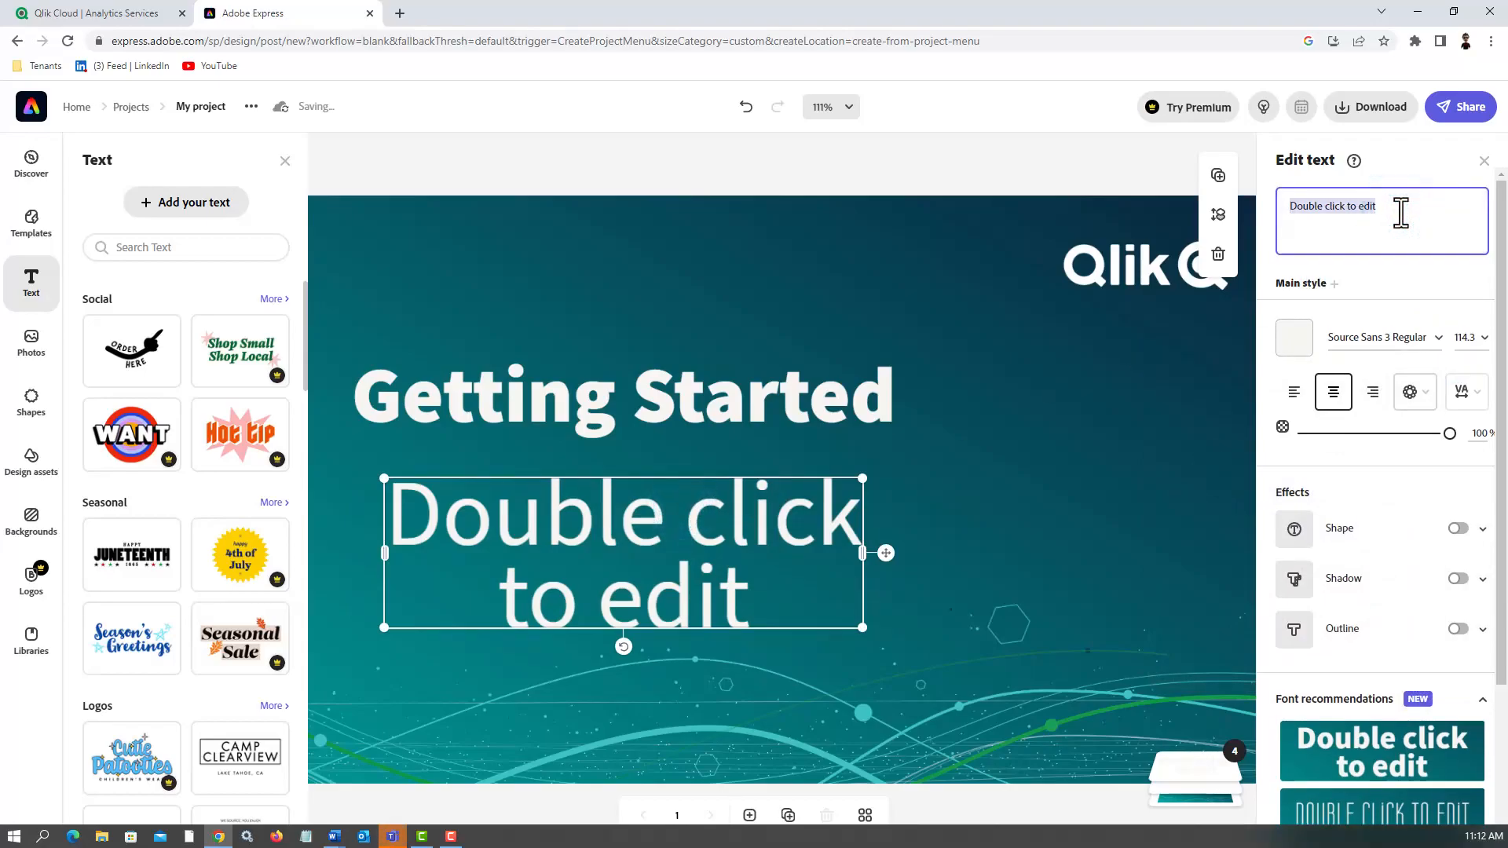
text(Creating a thumbnail)
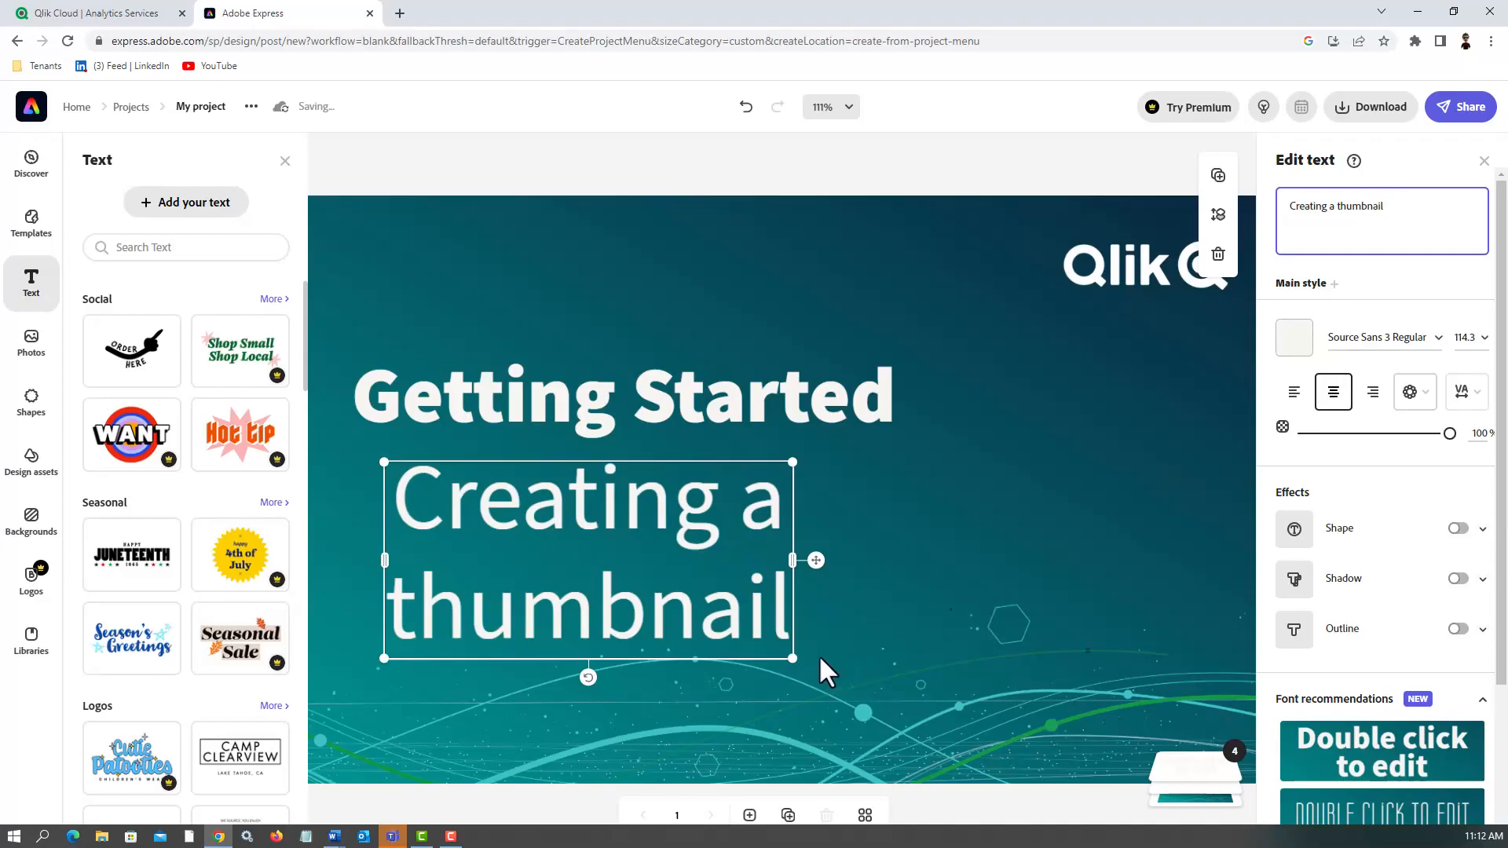
drag(792, 658, 1063, 539)
drag(656, 498, 636, 552)
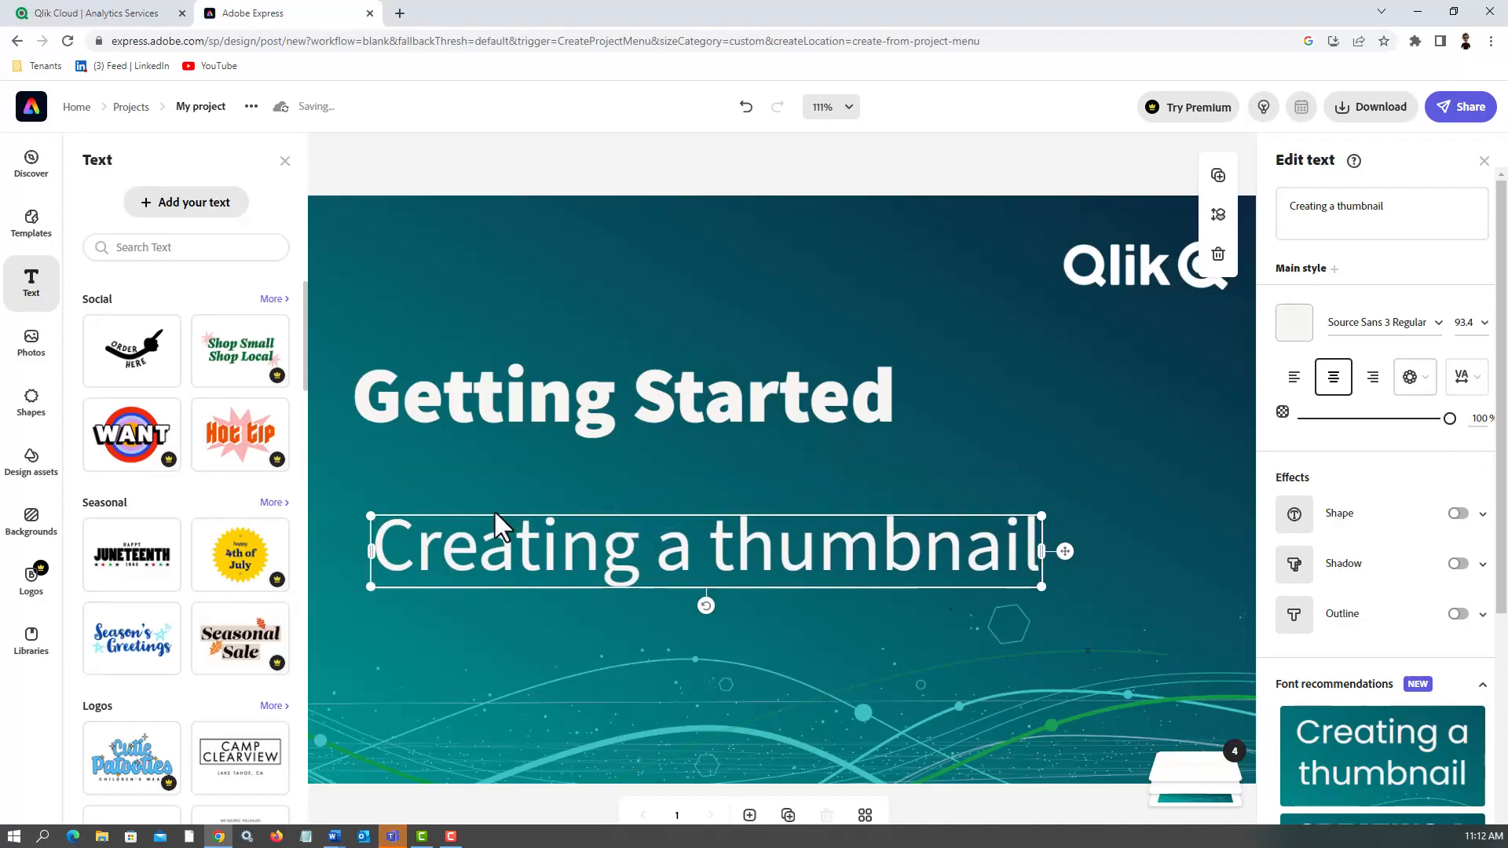
Place a basic line shape between the "Getting Started" title and the "Creating a thumbnail" subtitle.
click(25, 396)
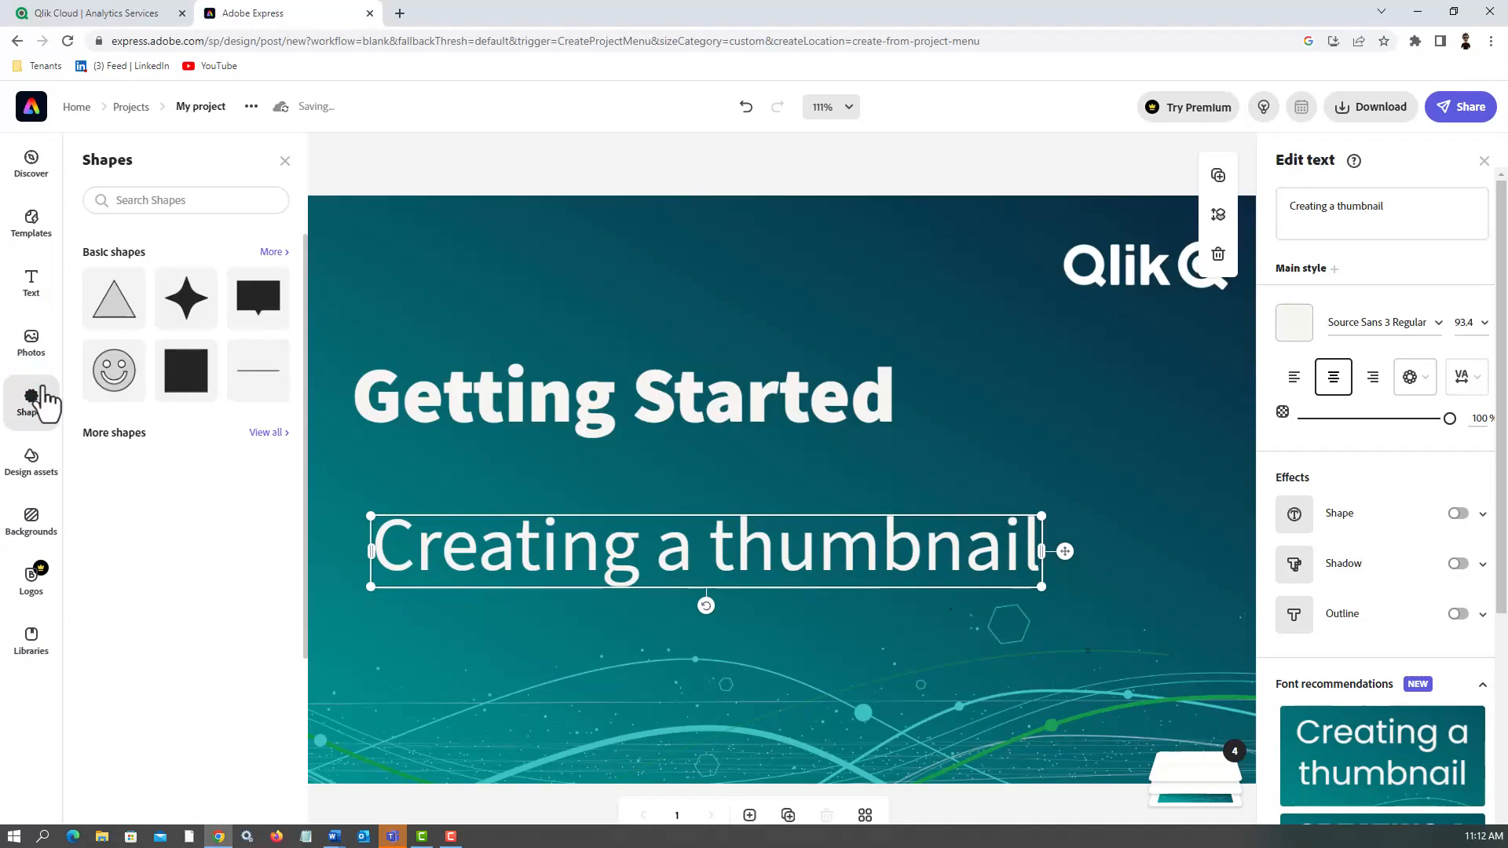
drag(246, 383, 534, 466)
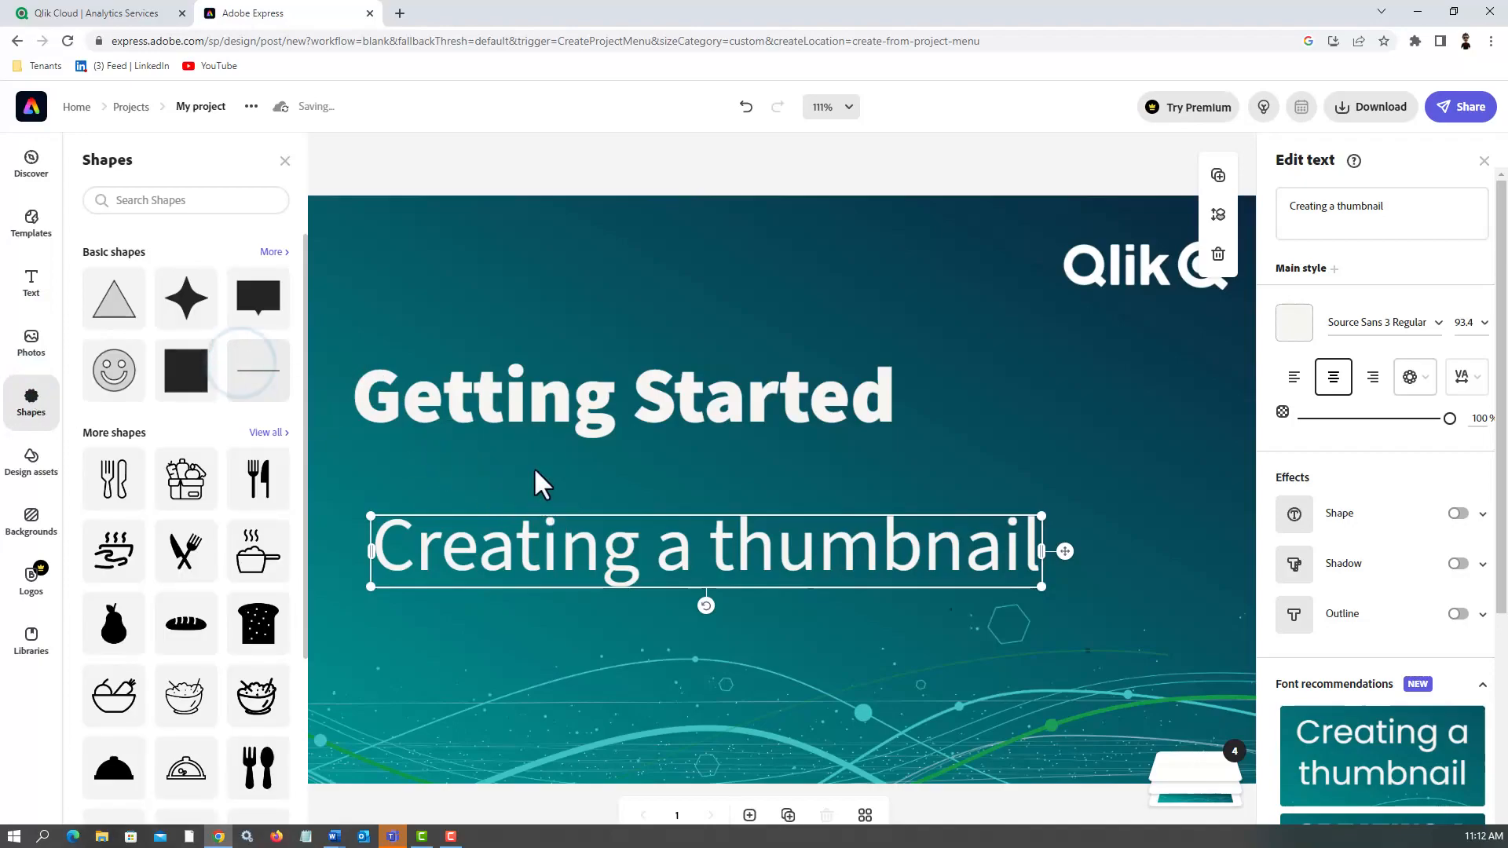
click(603, 468)
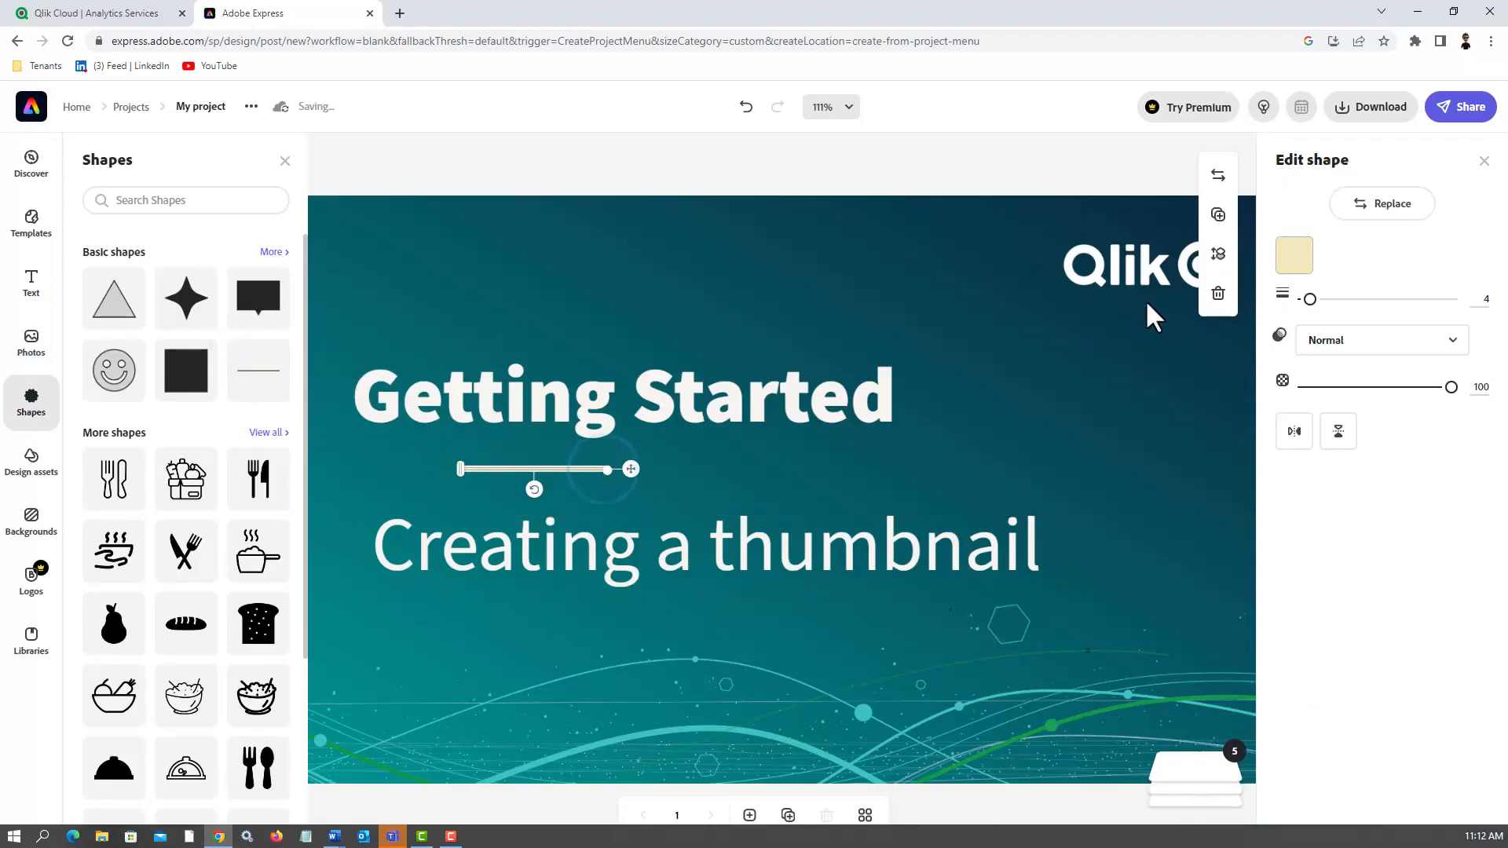
Recolour the divider line white (#FFFFFF) and stretch it directly beneath the "Getting Started" title to about the title's width.
click(1297, 256)
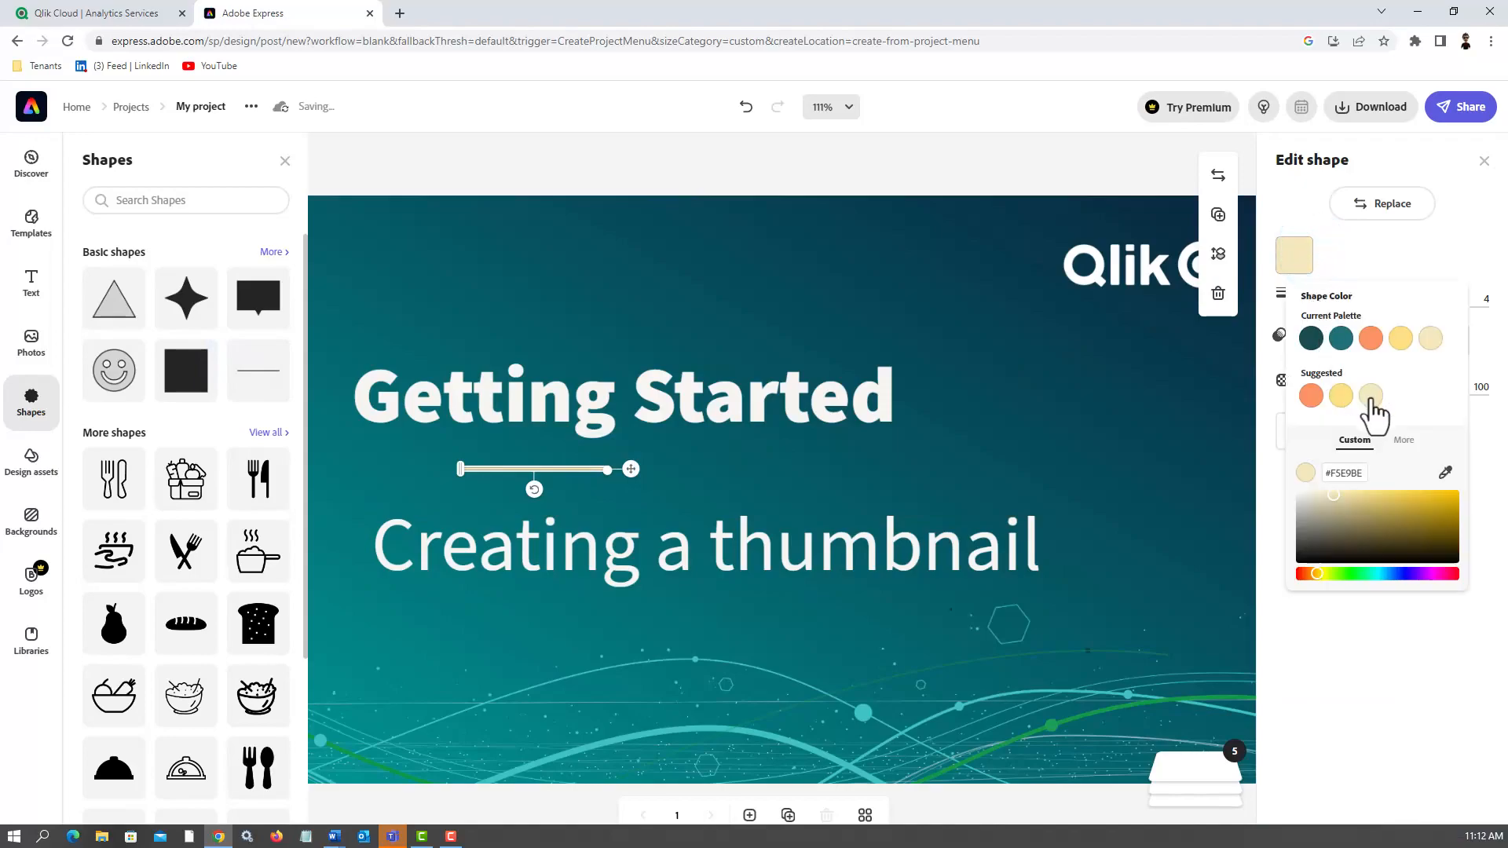
click(1299, 493)
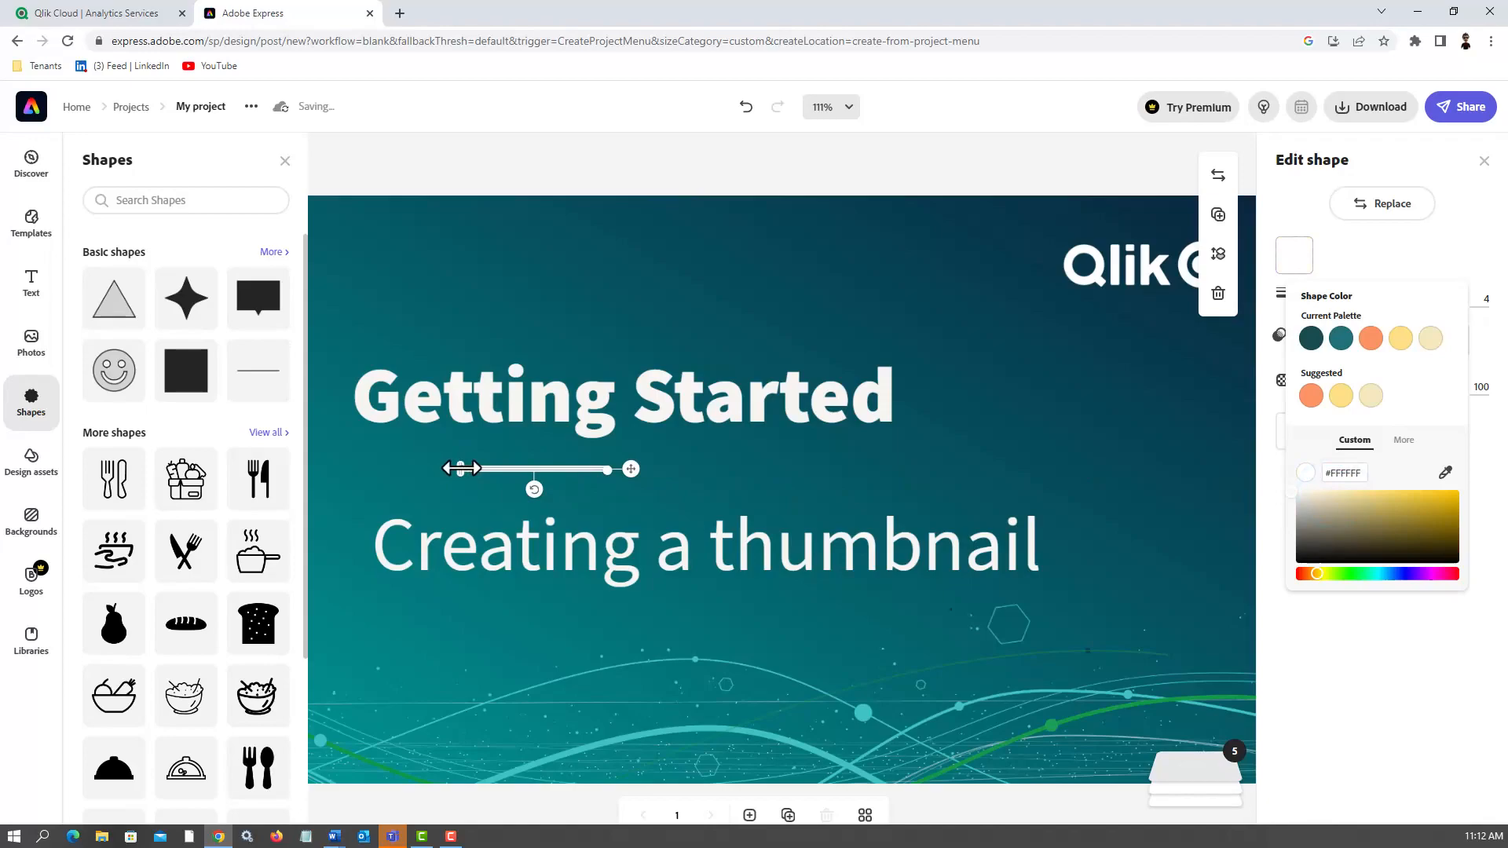
drag(461, 468, 0, 468)
drag(458, 468, 954, 454)
drag(1109, 452, 886, 452)
click(867, 563)
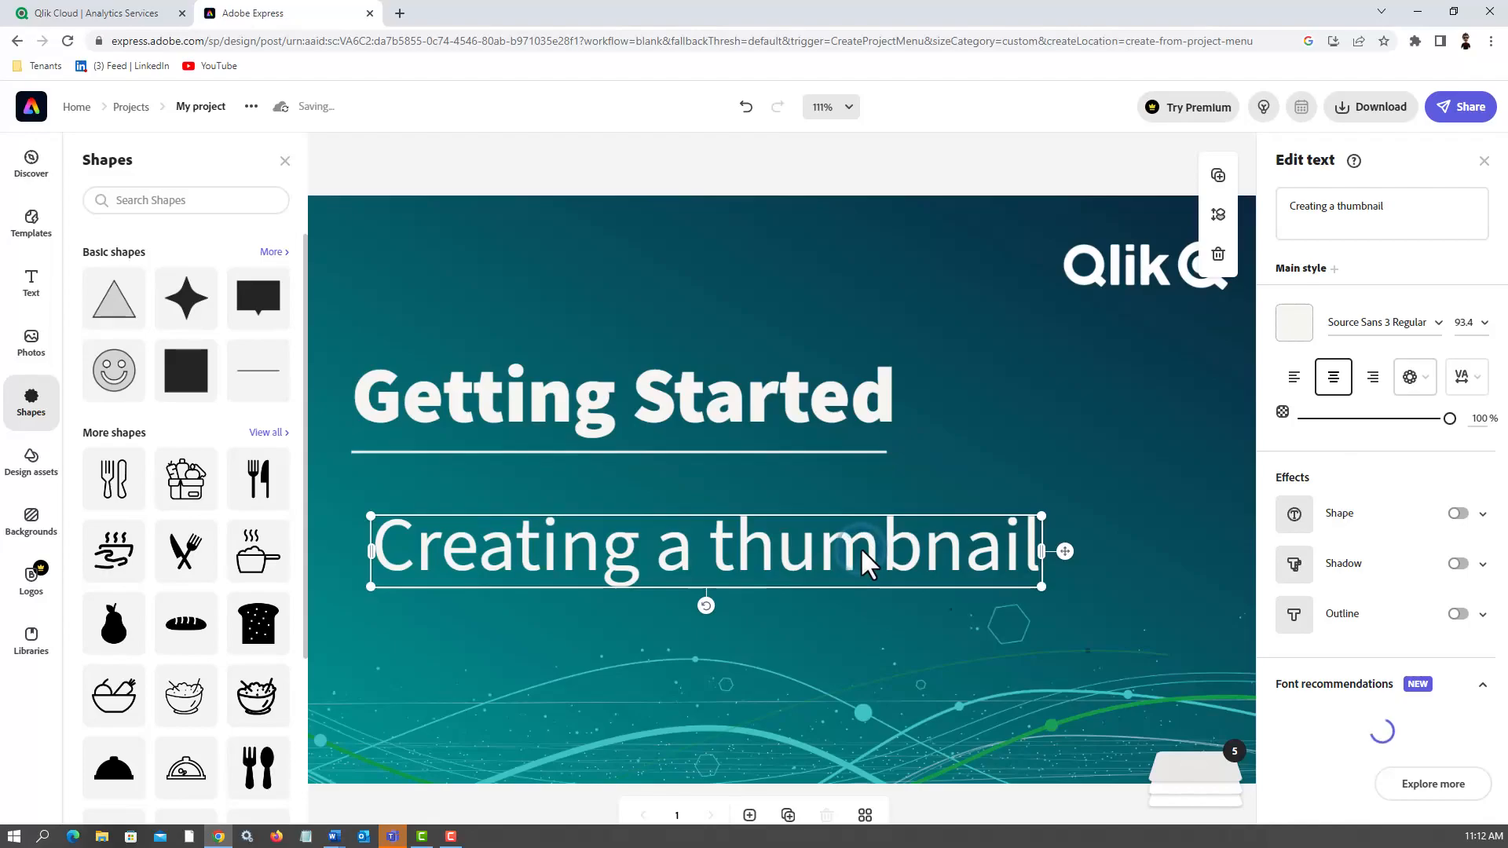
mouse_move(1450, 418)
mouse_down()
mouse_move(1388, 418)
mouse_move(1474, 417)
mouse_up()
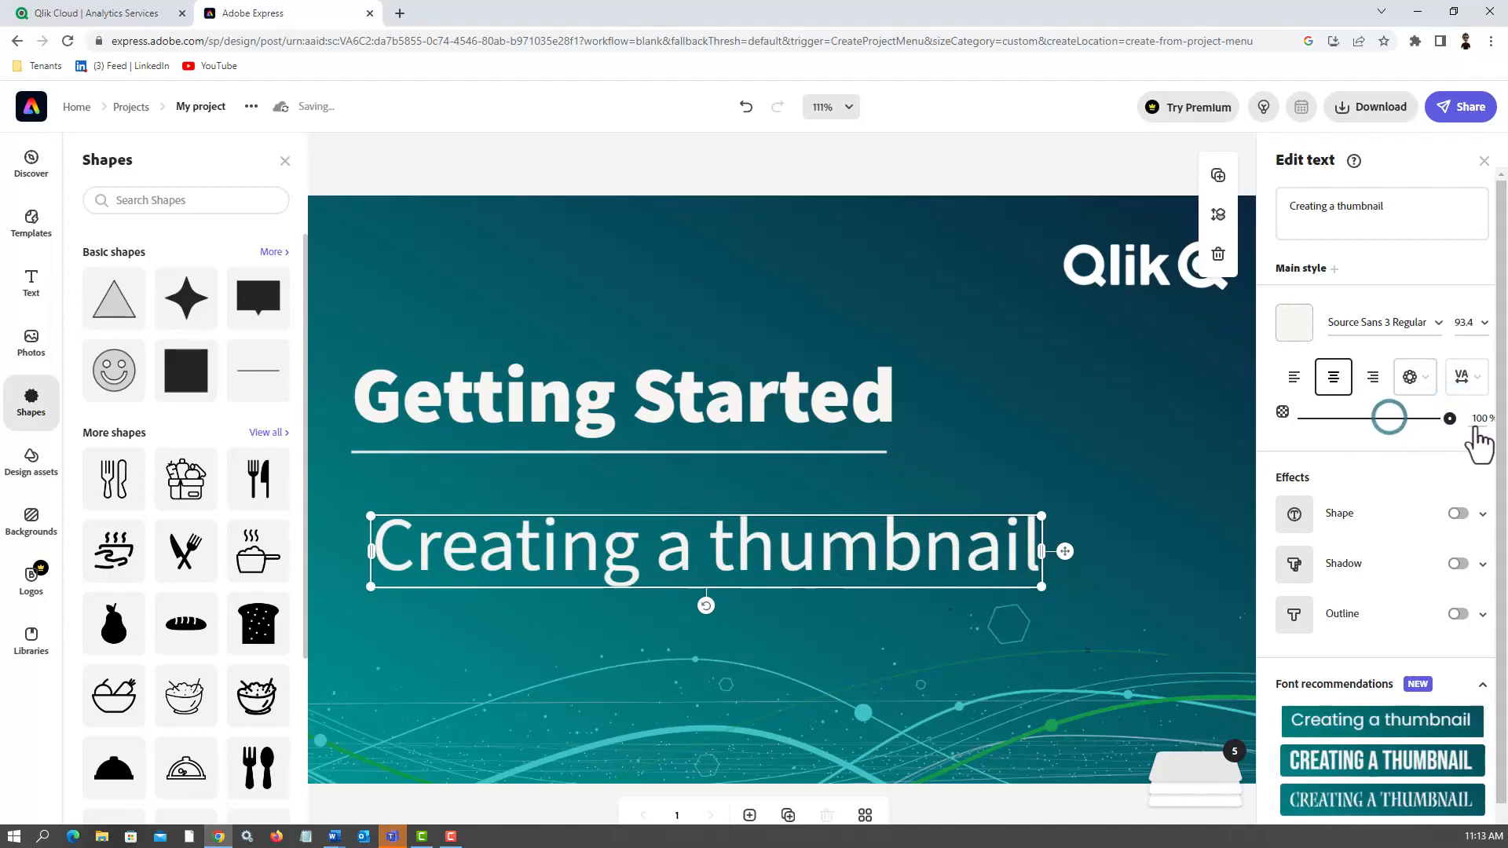
click(1476, 369)
mouse_move(1294, 441)
mouse_down()
mouse_move(1330, 441)
mouse_move(1274, 446)
mouse_up()
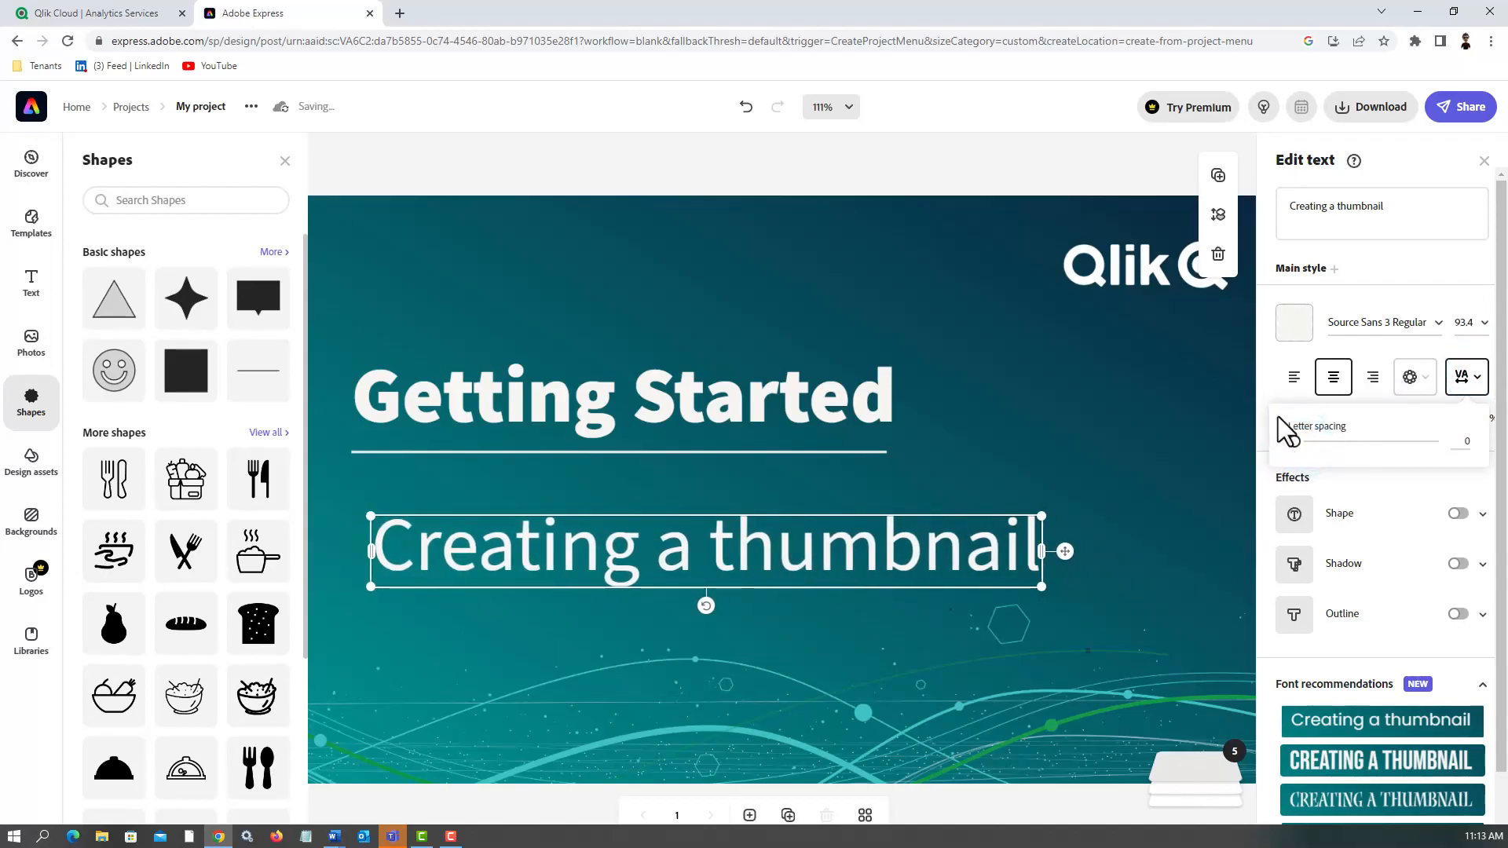
click(1294, 379)
click(1333, 377)
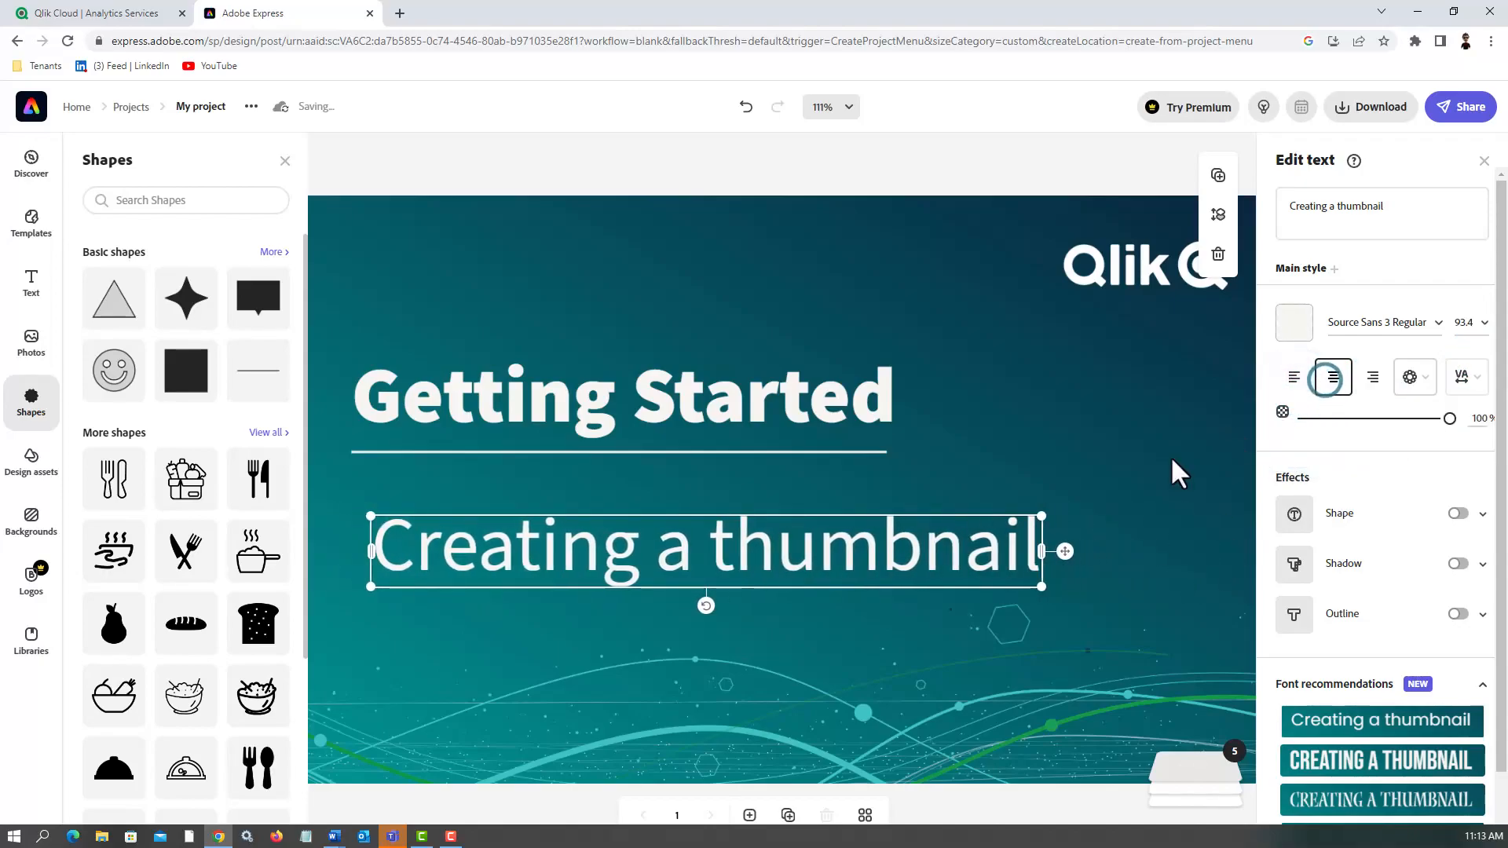
Set the "Creating a thumbnail" subtitle's size to 60 and place it just below the divider line, flush with the line's right end.
drag(942, 549, 941, 524)
drag(925, 503, 924, 513)
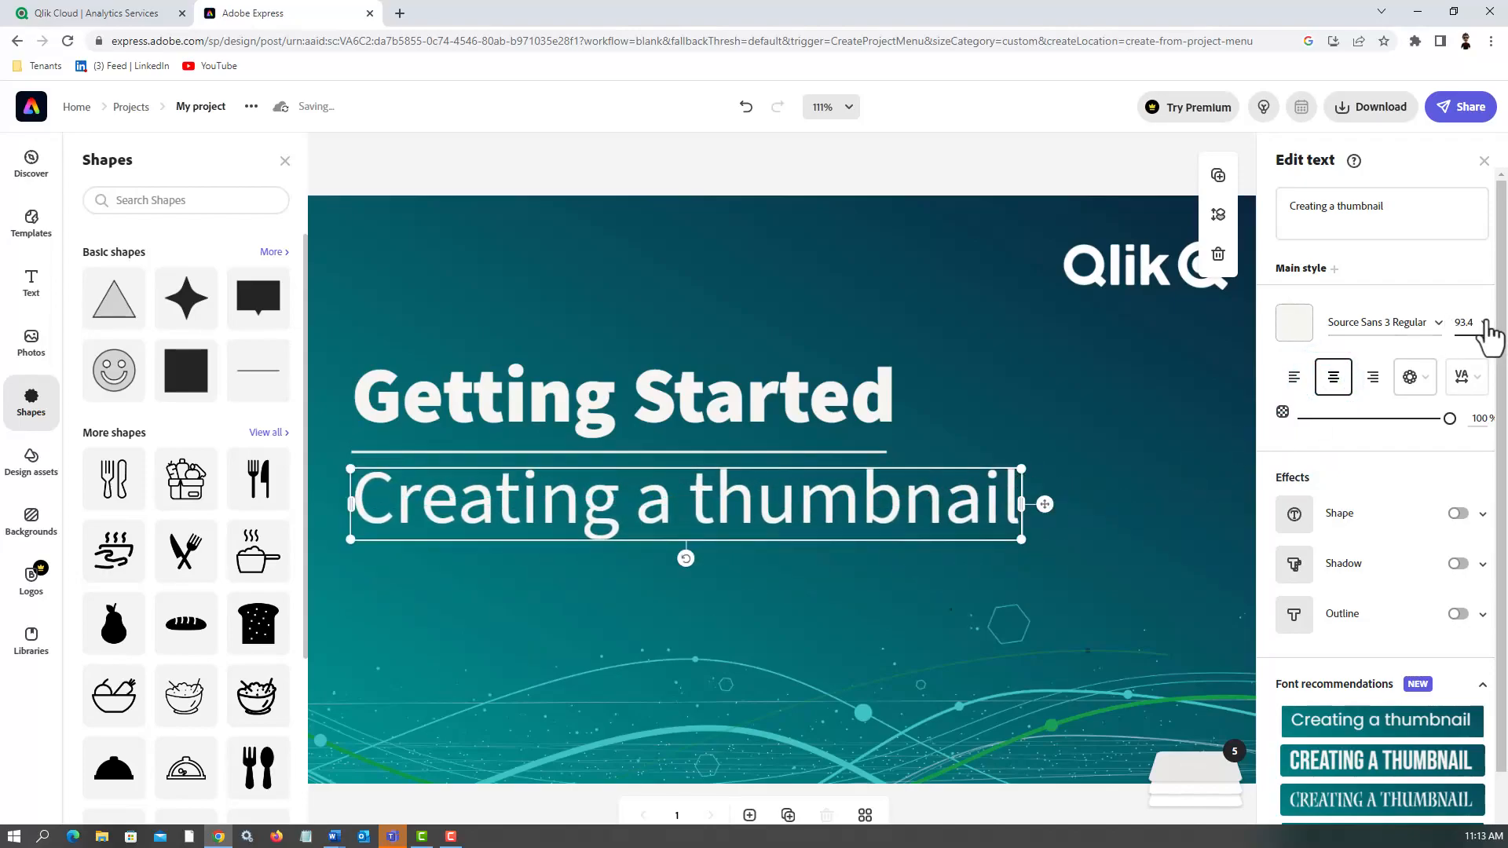
click(1459, 322)
click(1463, 421)
click(1479, 323)
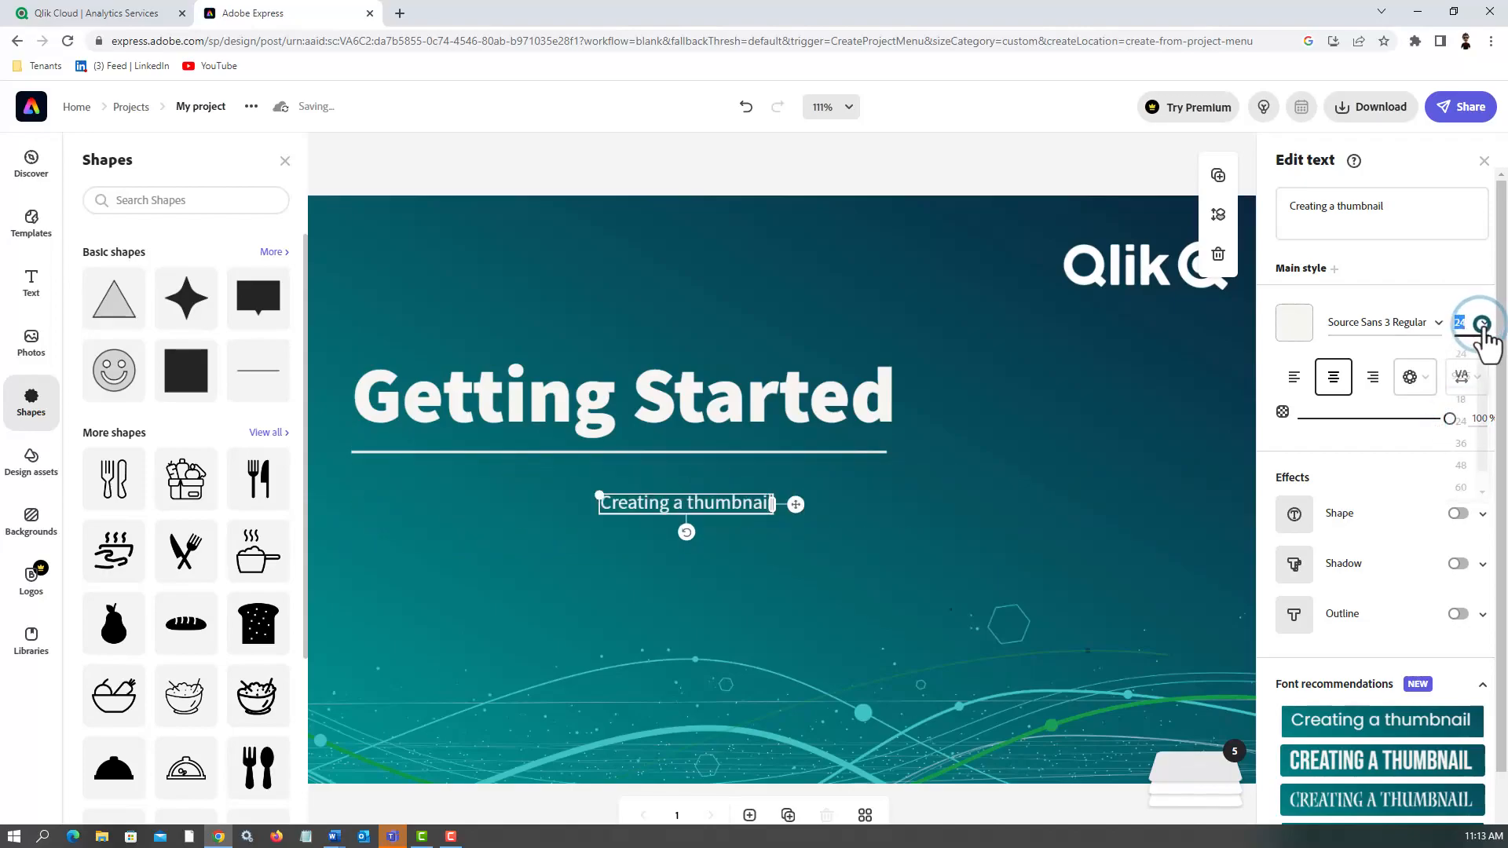
click(1460, 487)
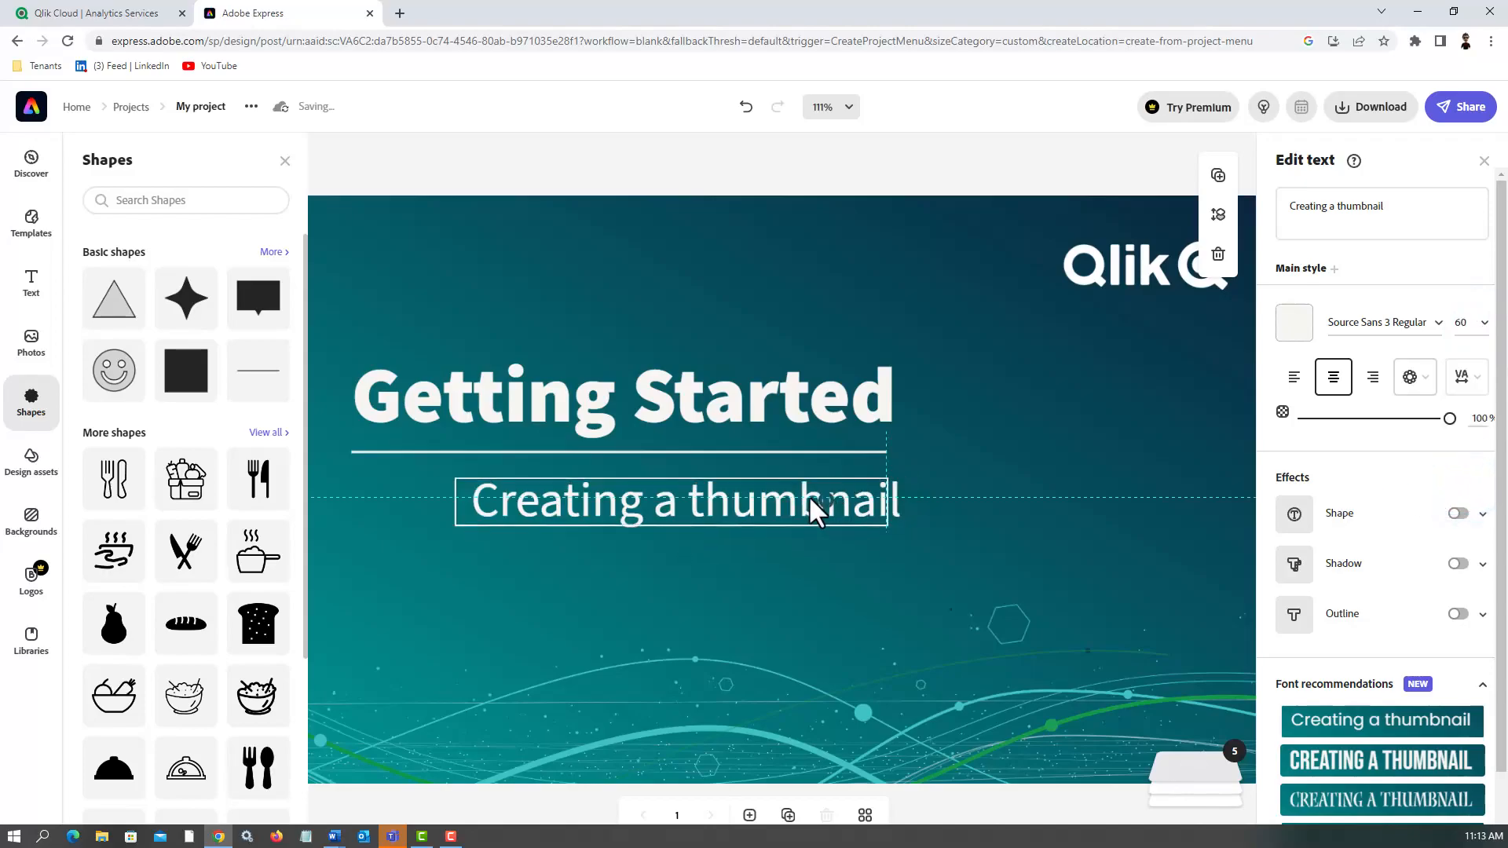
click(802, 569)
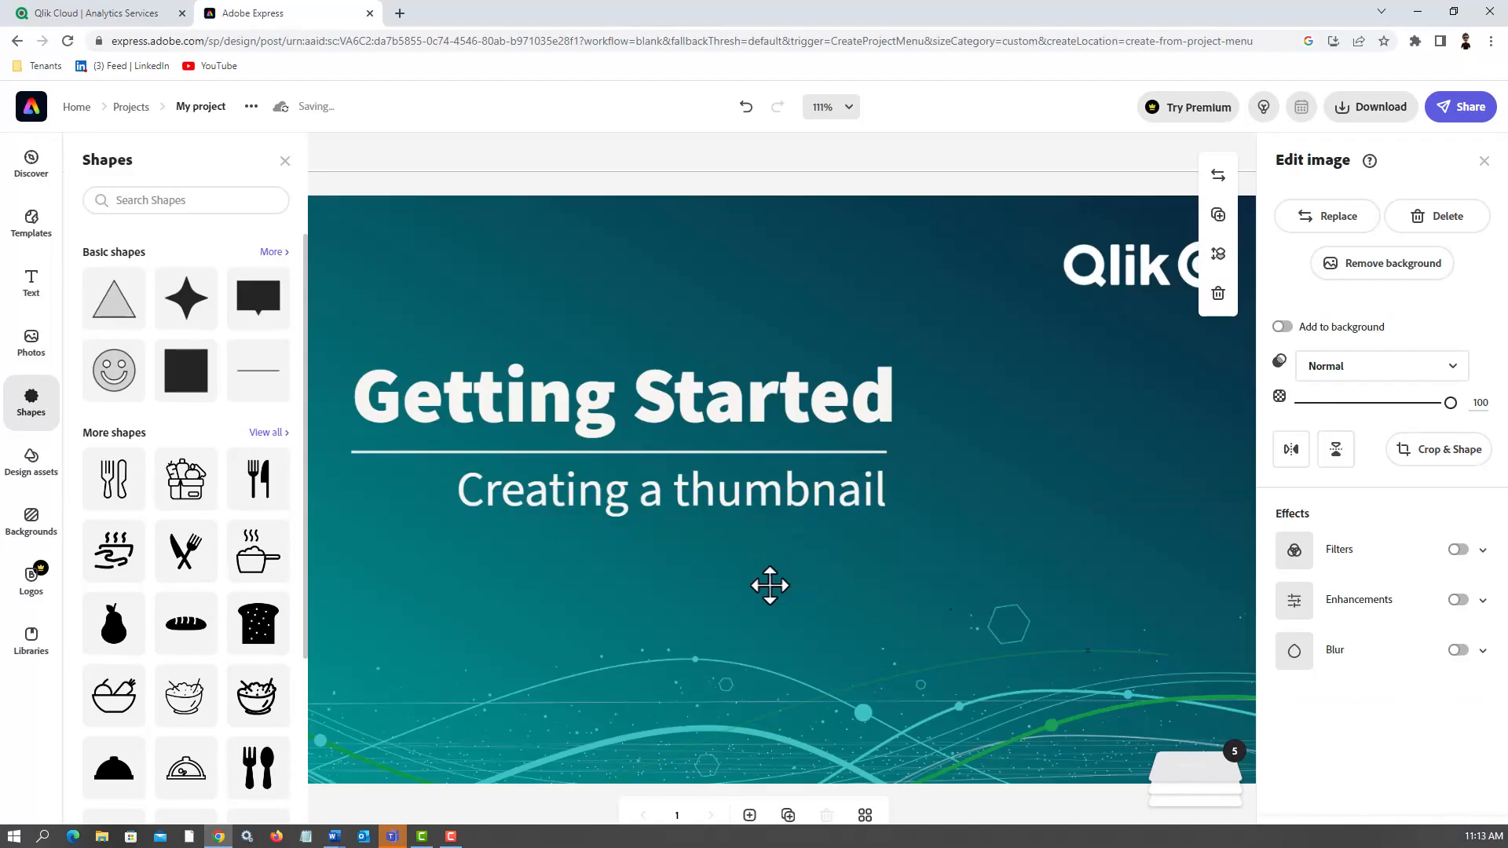
Search Google Images for "thumbnail icon" in a new browser tab.
click(400, 13)
text(goo)
key(Return)
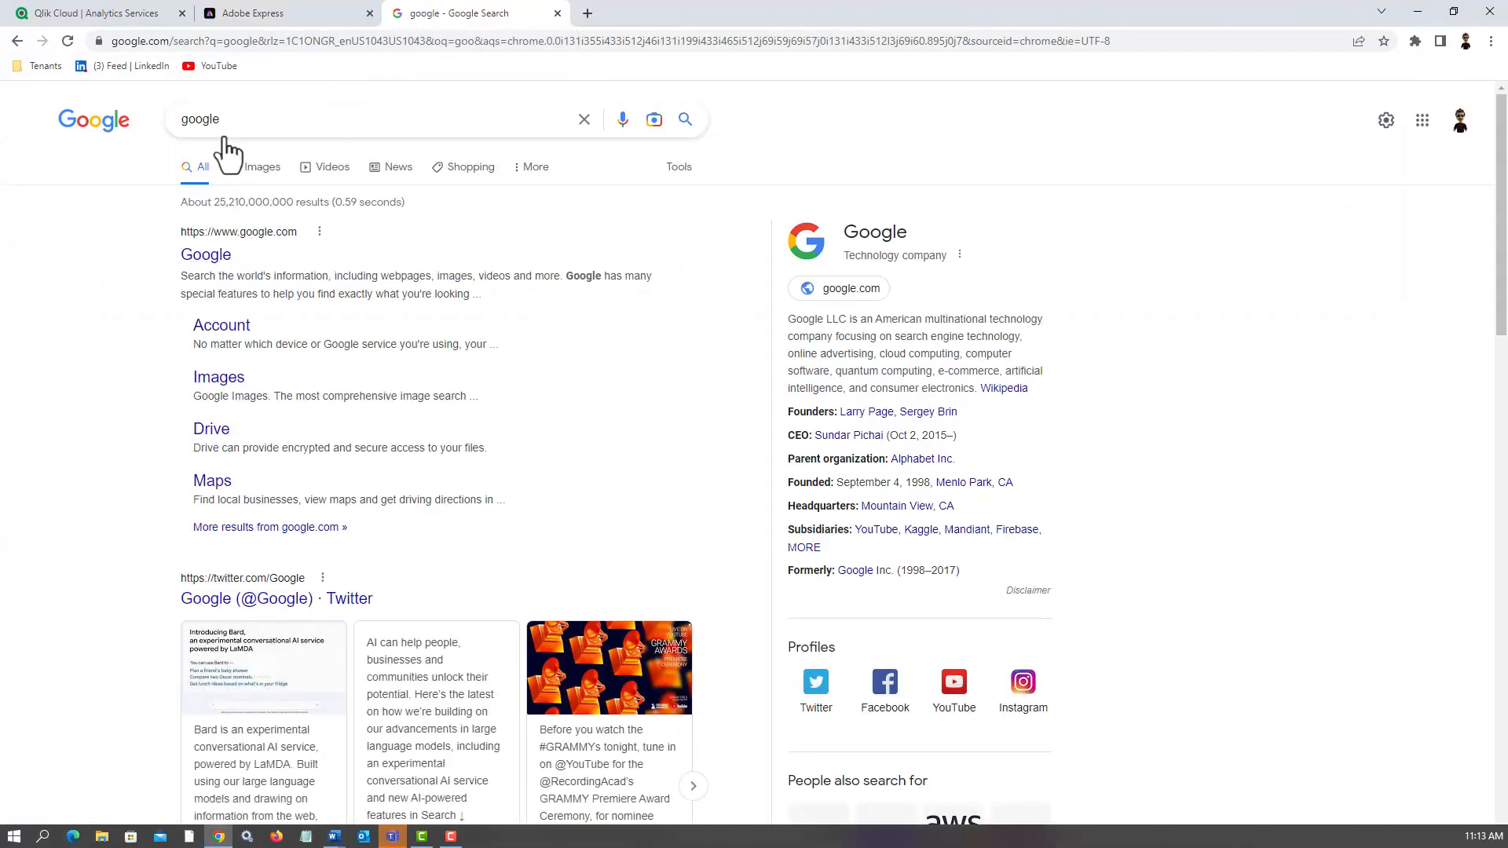
drag(224, 138, 148, 130)
key(BackSpace)
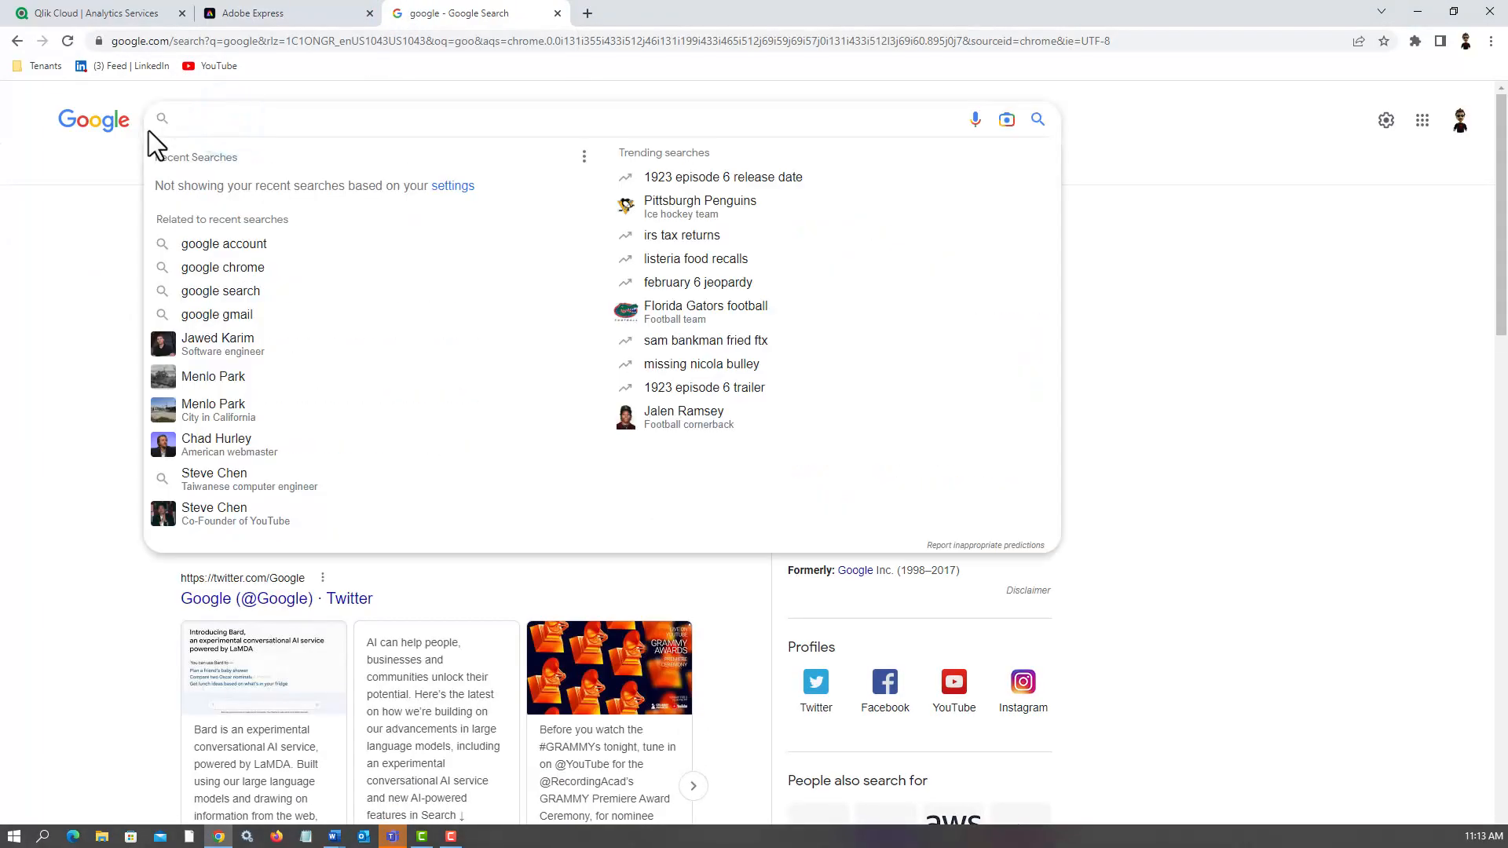
text(thum)
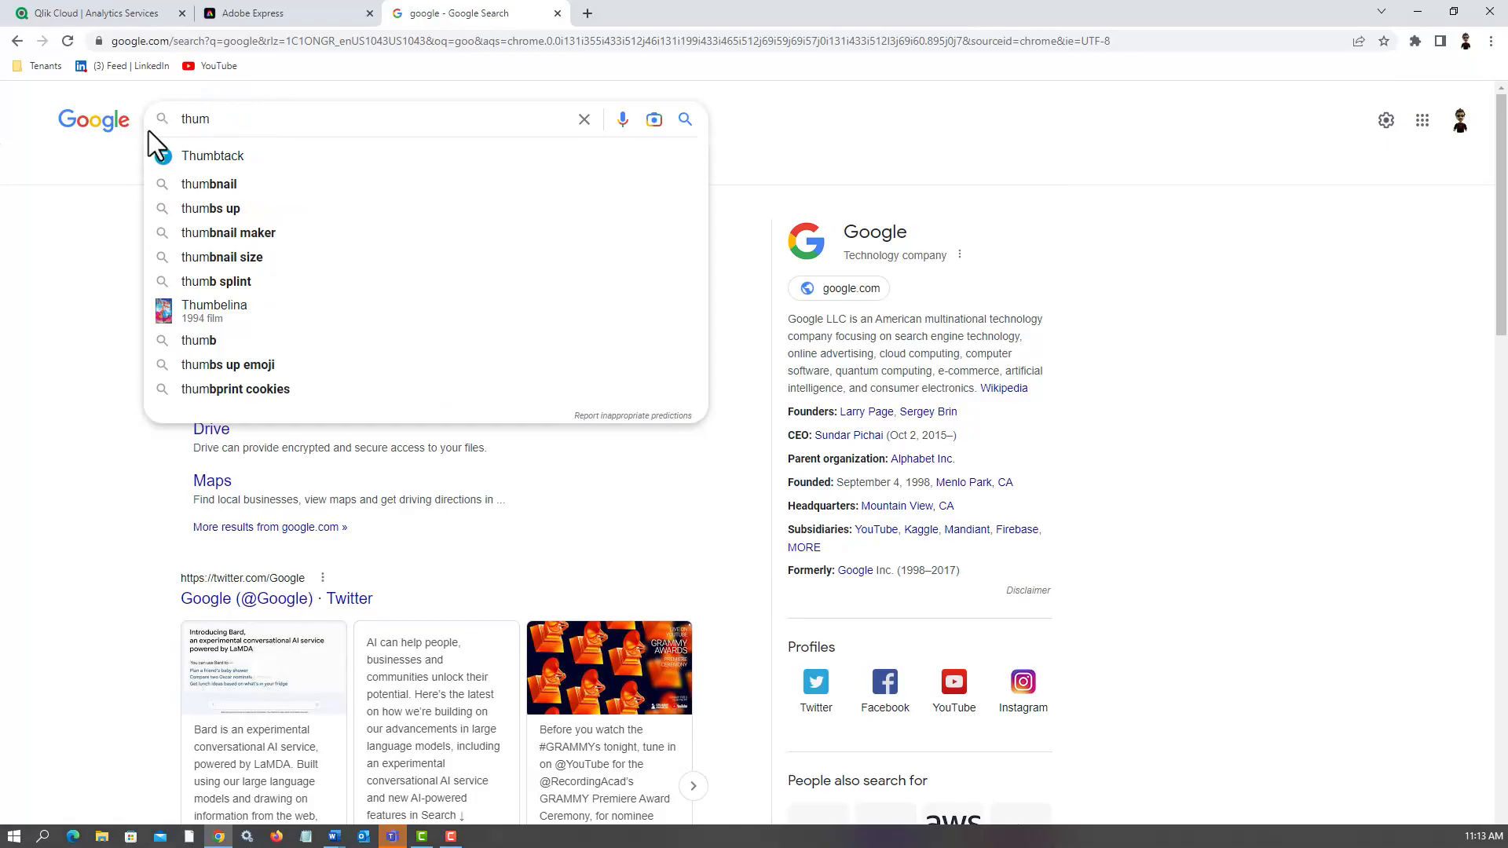
text(bnail )
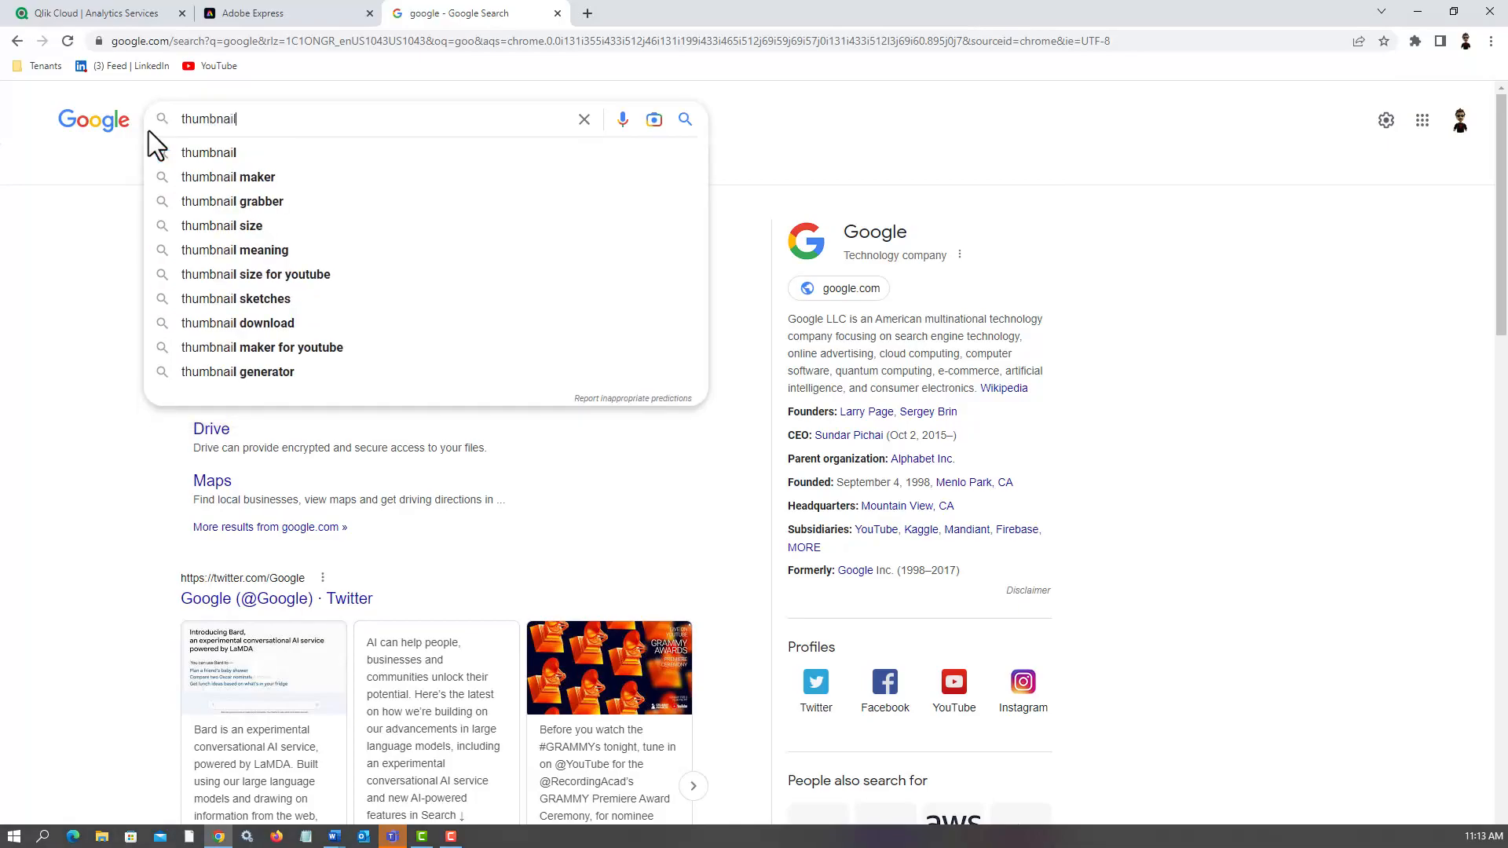
text(icon)
key(Return)
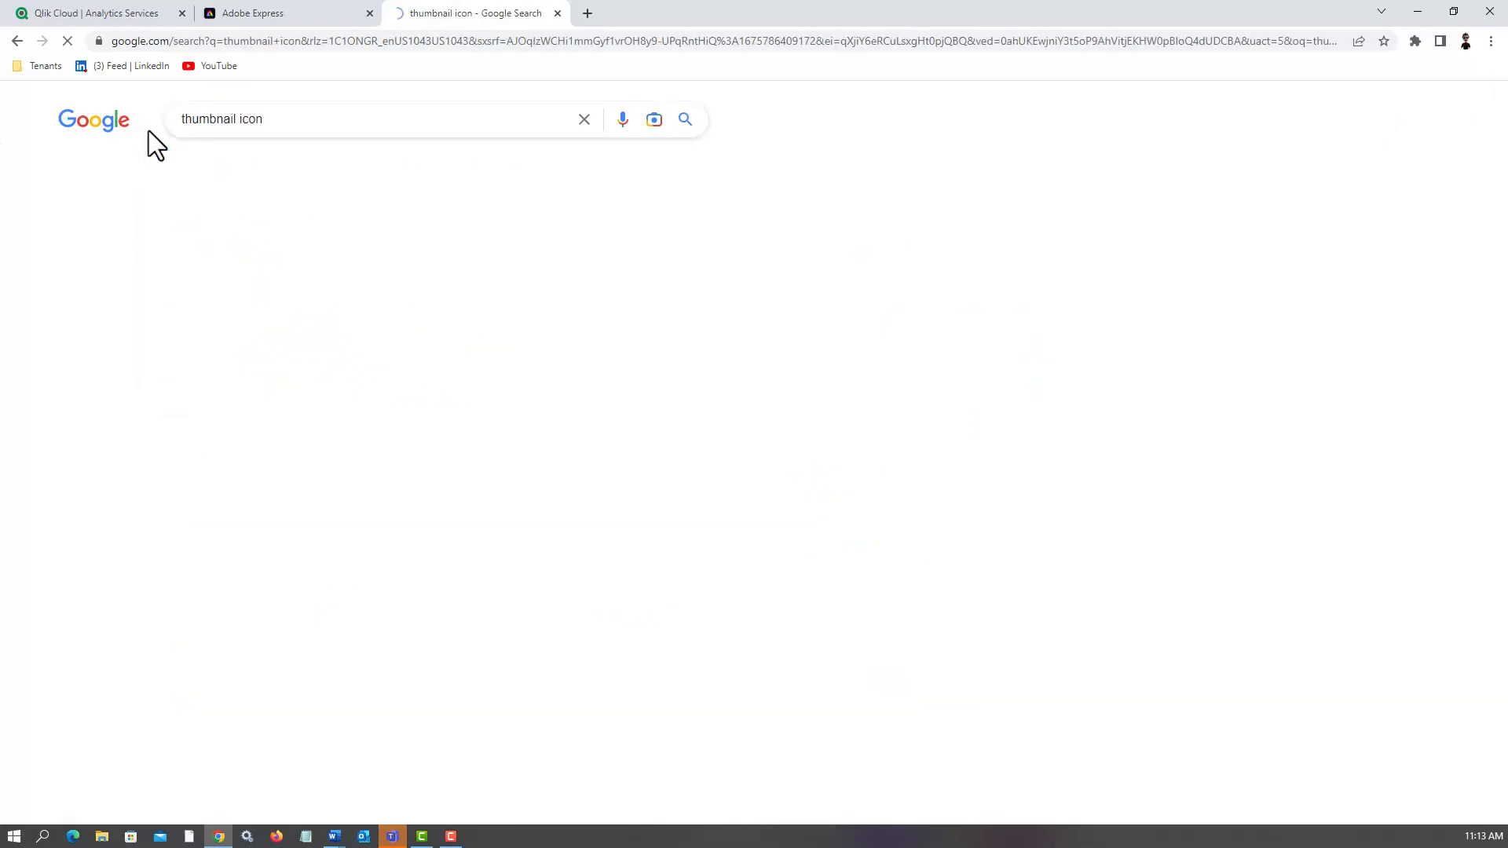
click(262, 168)
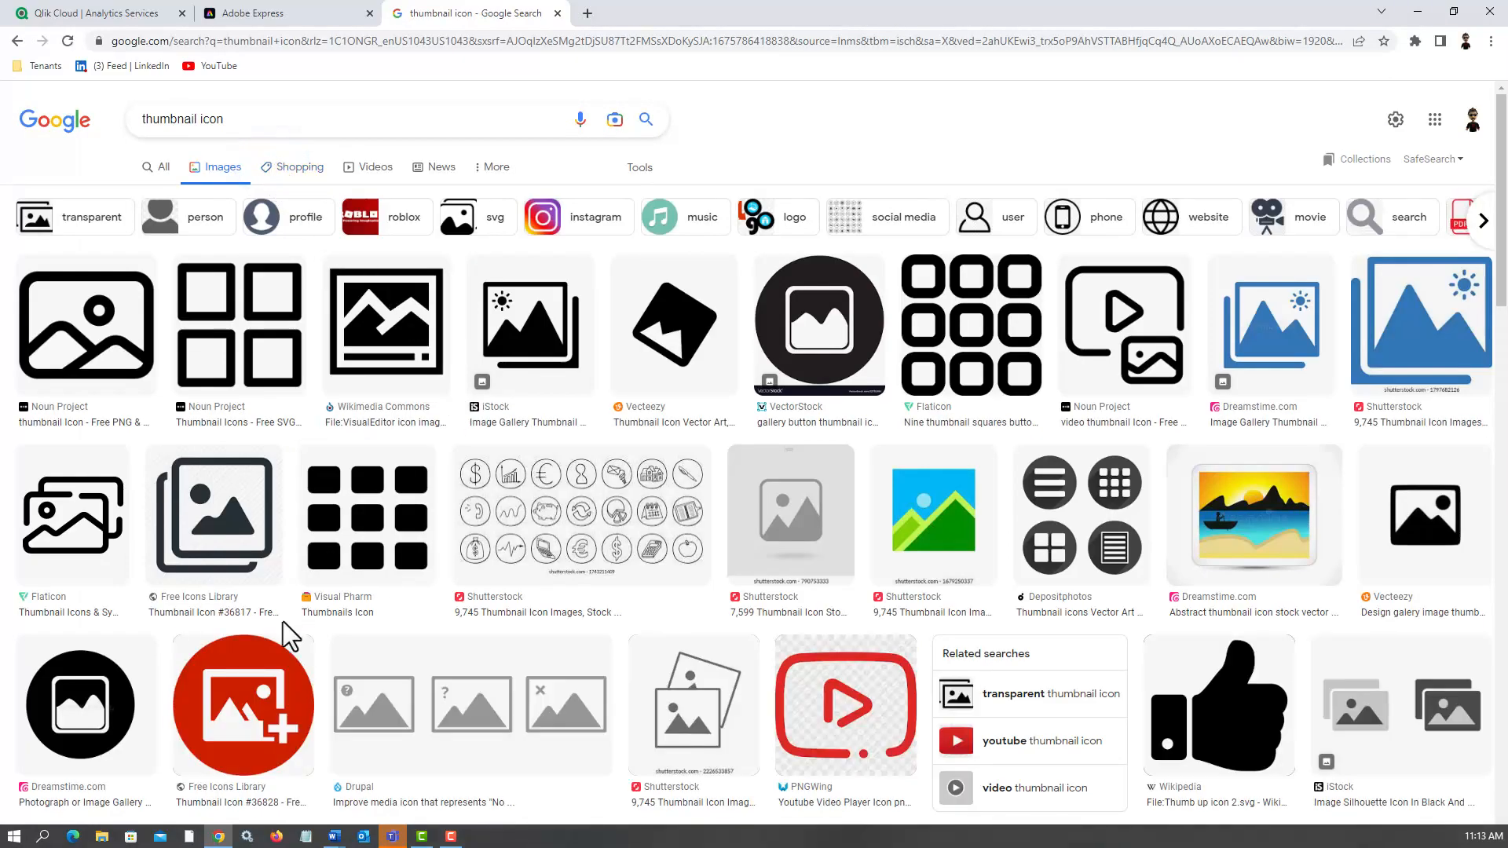
Copy the red circular picture icon with a plus sign and paste it onto the Adobe Express canvas, over the right half.
right_click(233, 699)
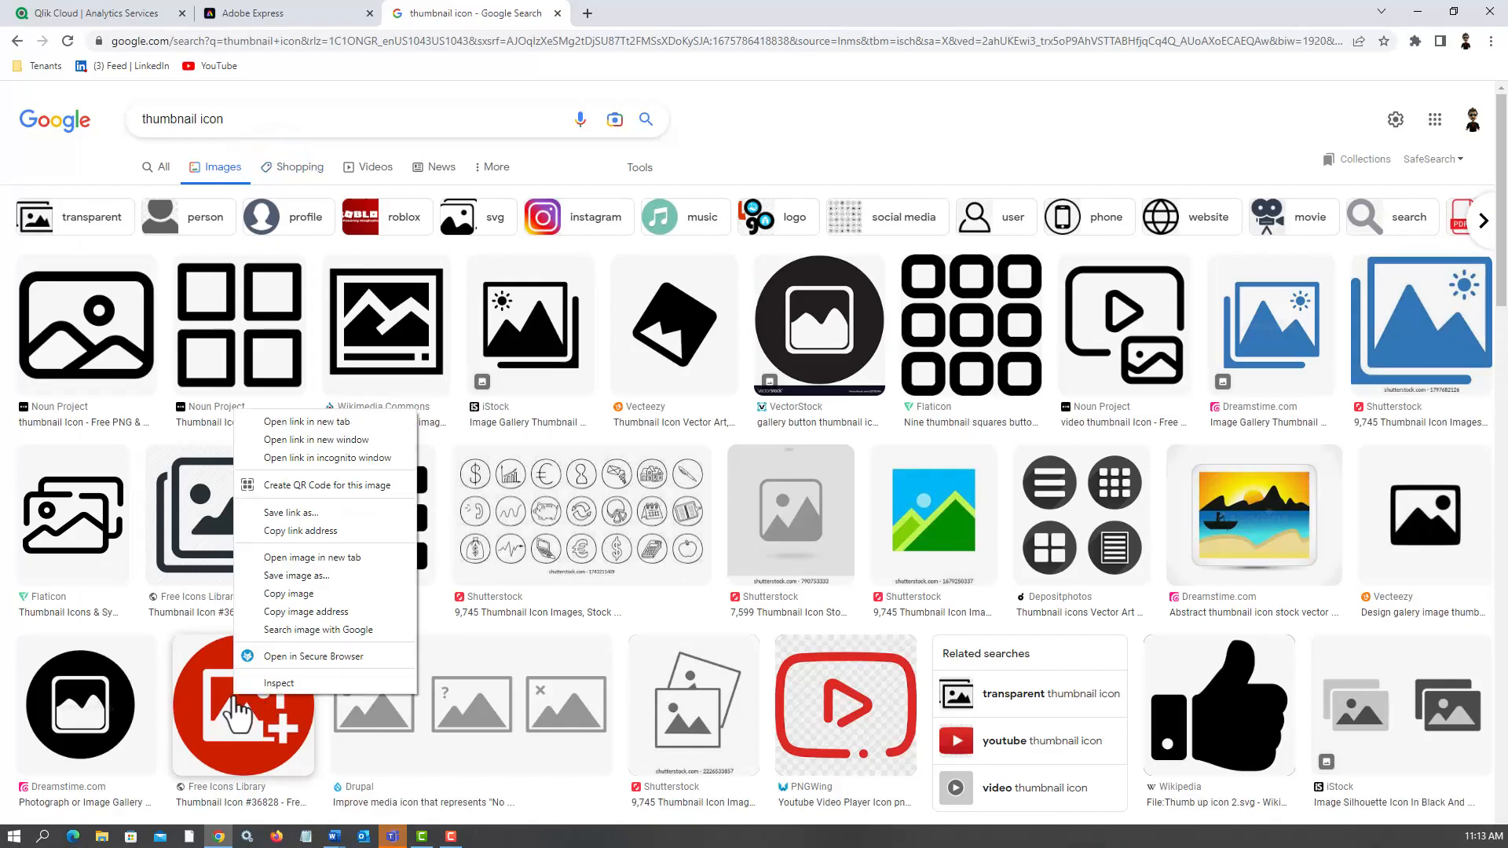
click(285, 595)
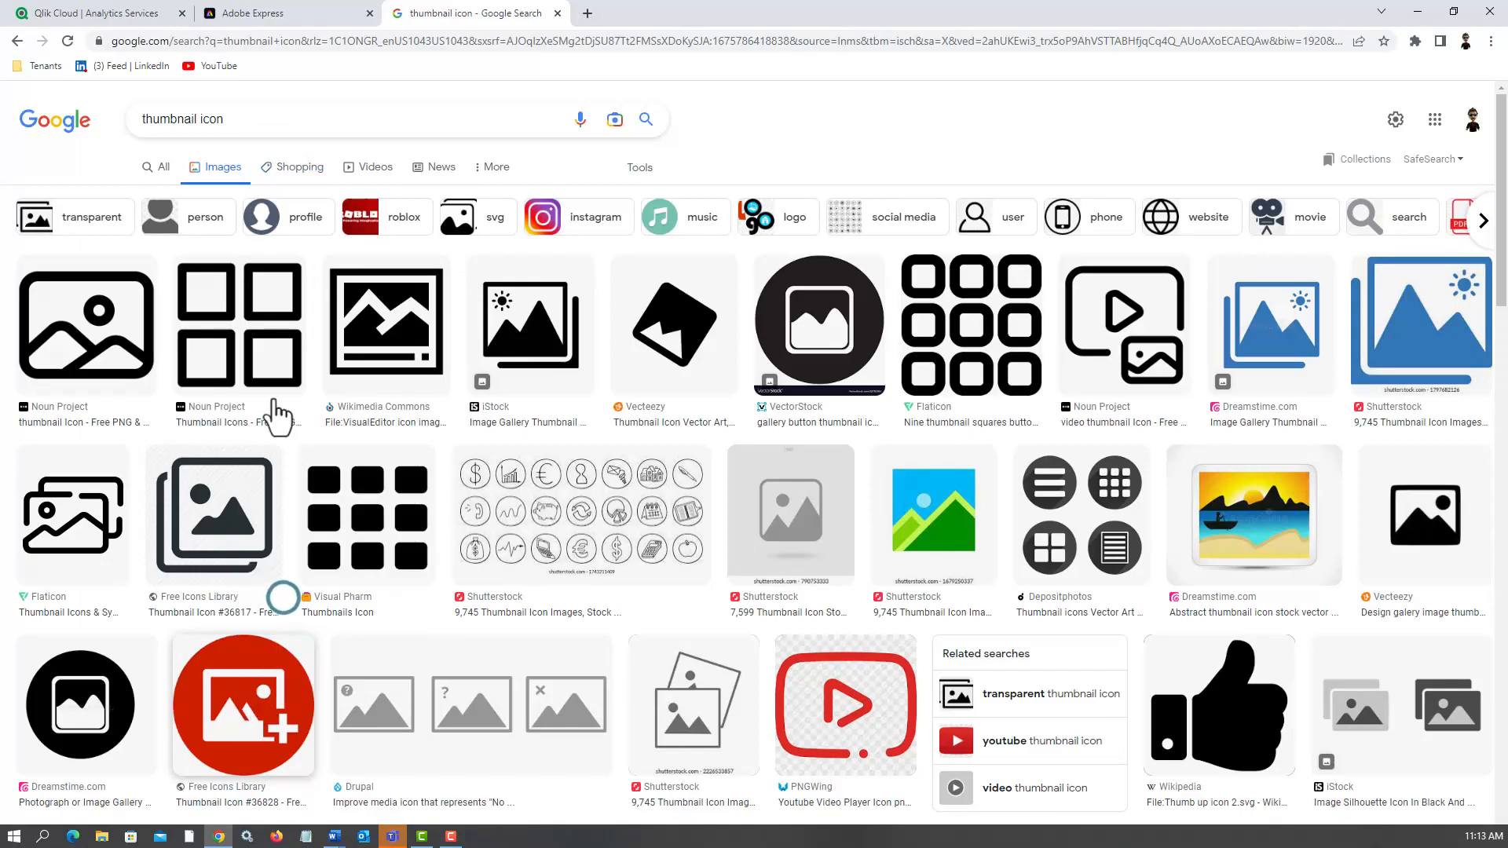
click(125, 13)
click(203, 6)
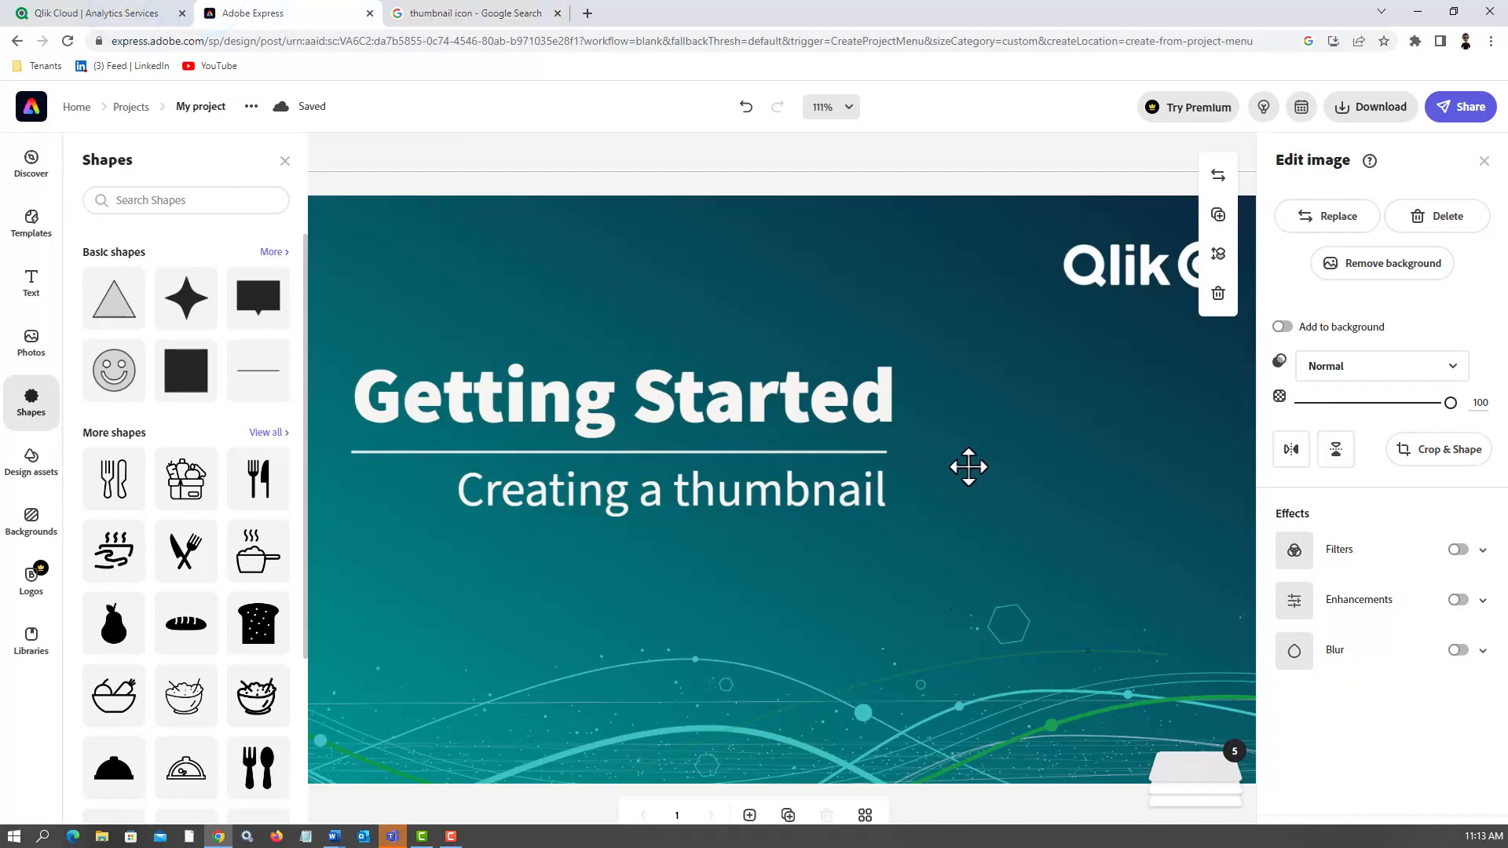
key(ctrl+v)
drag(1036, 486, 966, 504)
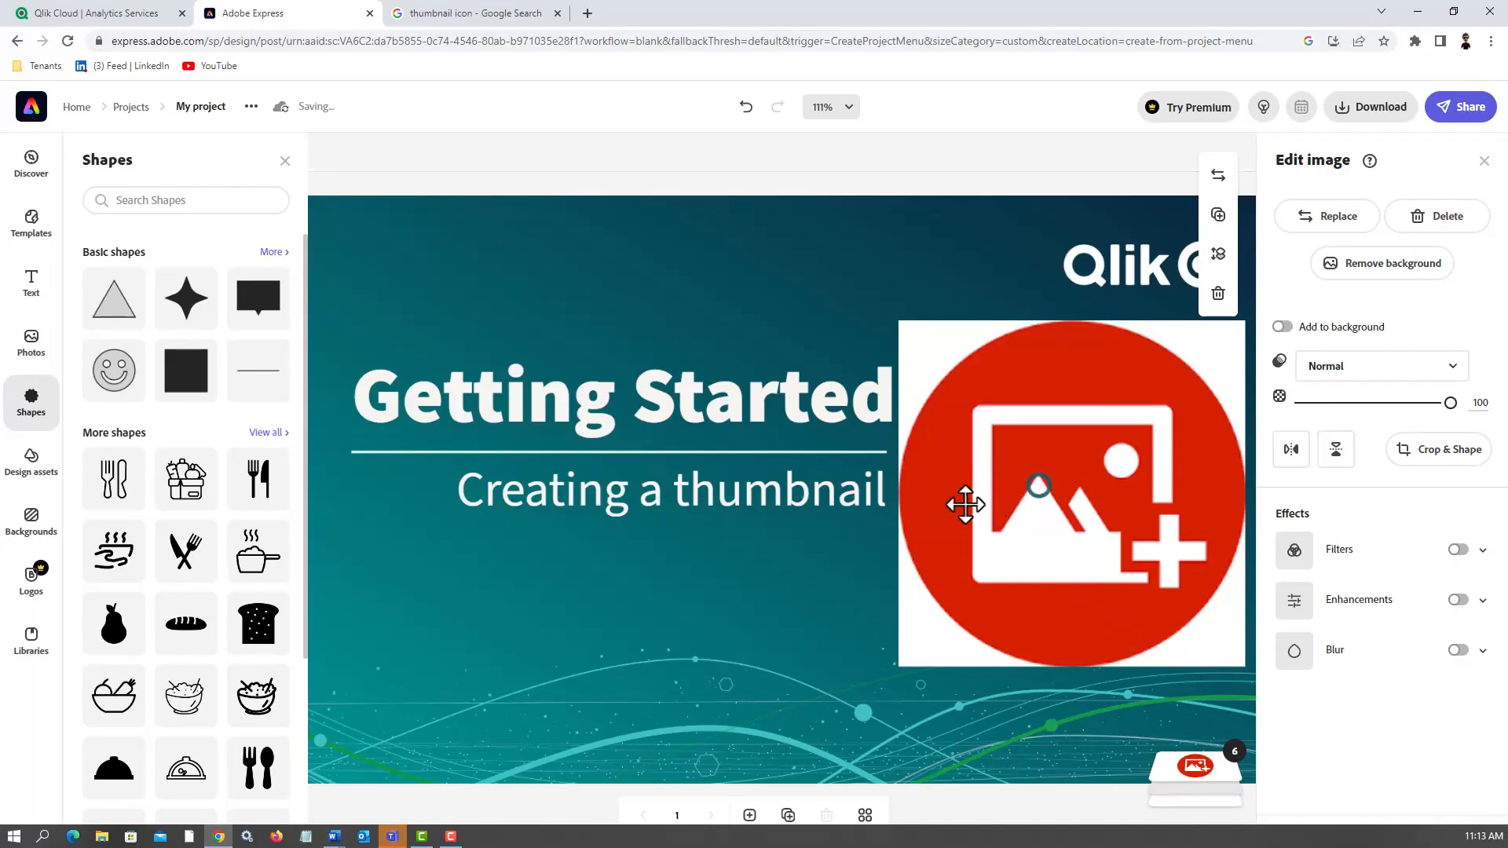
drag(966, 503, 961, 507)
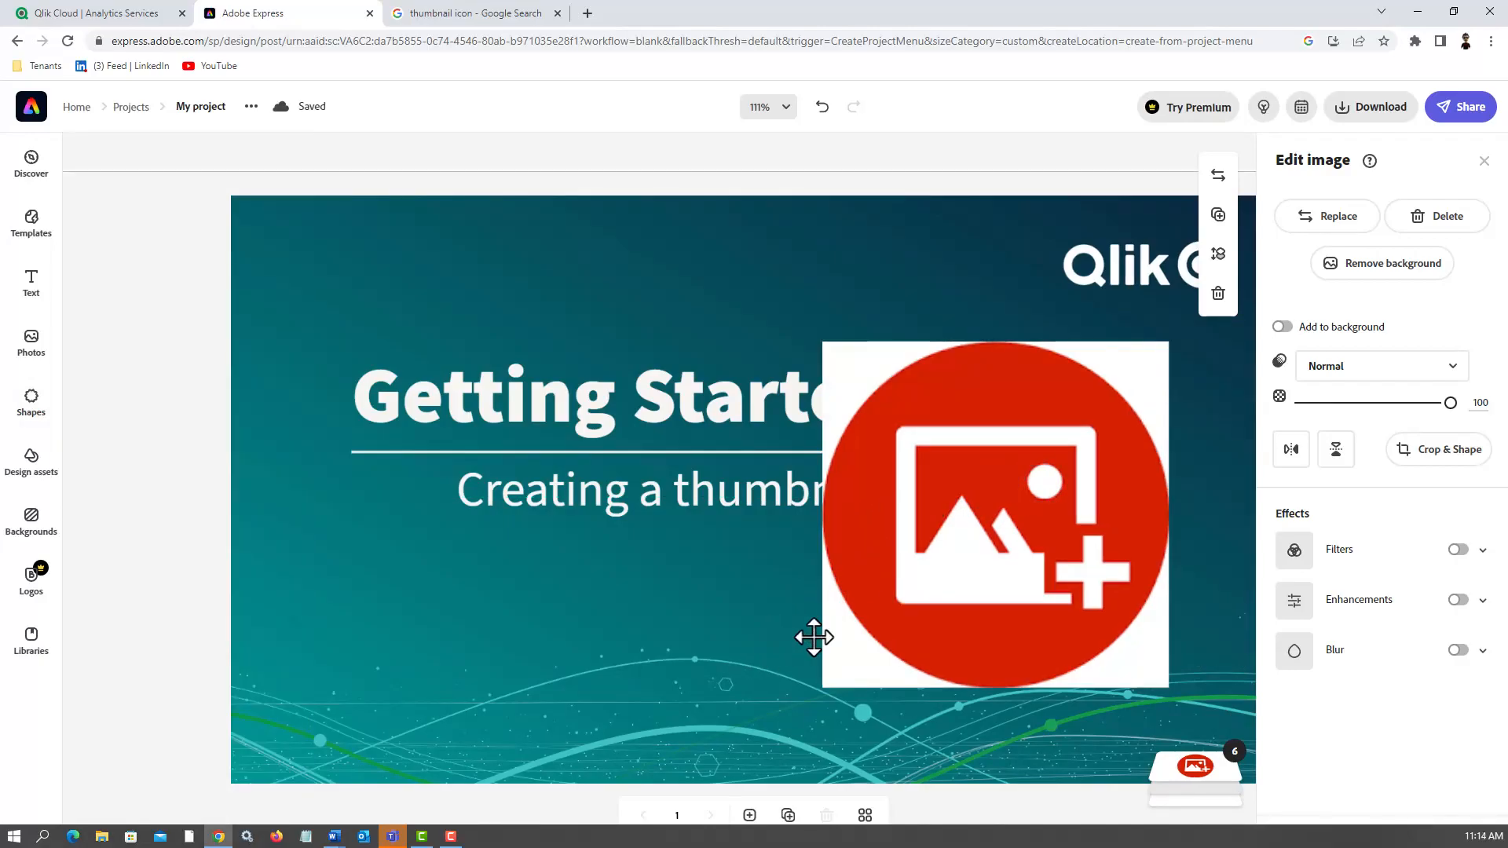
Remove the red icon's white background, then shrink the icon to about two thirds and move it to the canvas's lower-left corner.
click(890, 599)
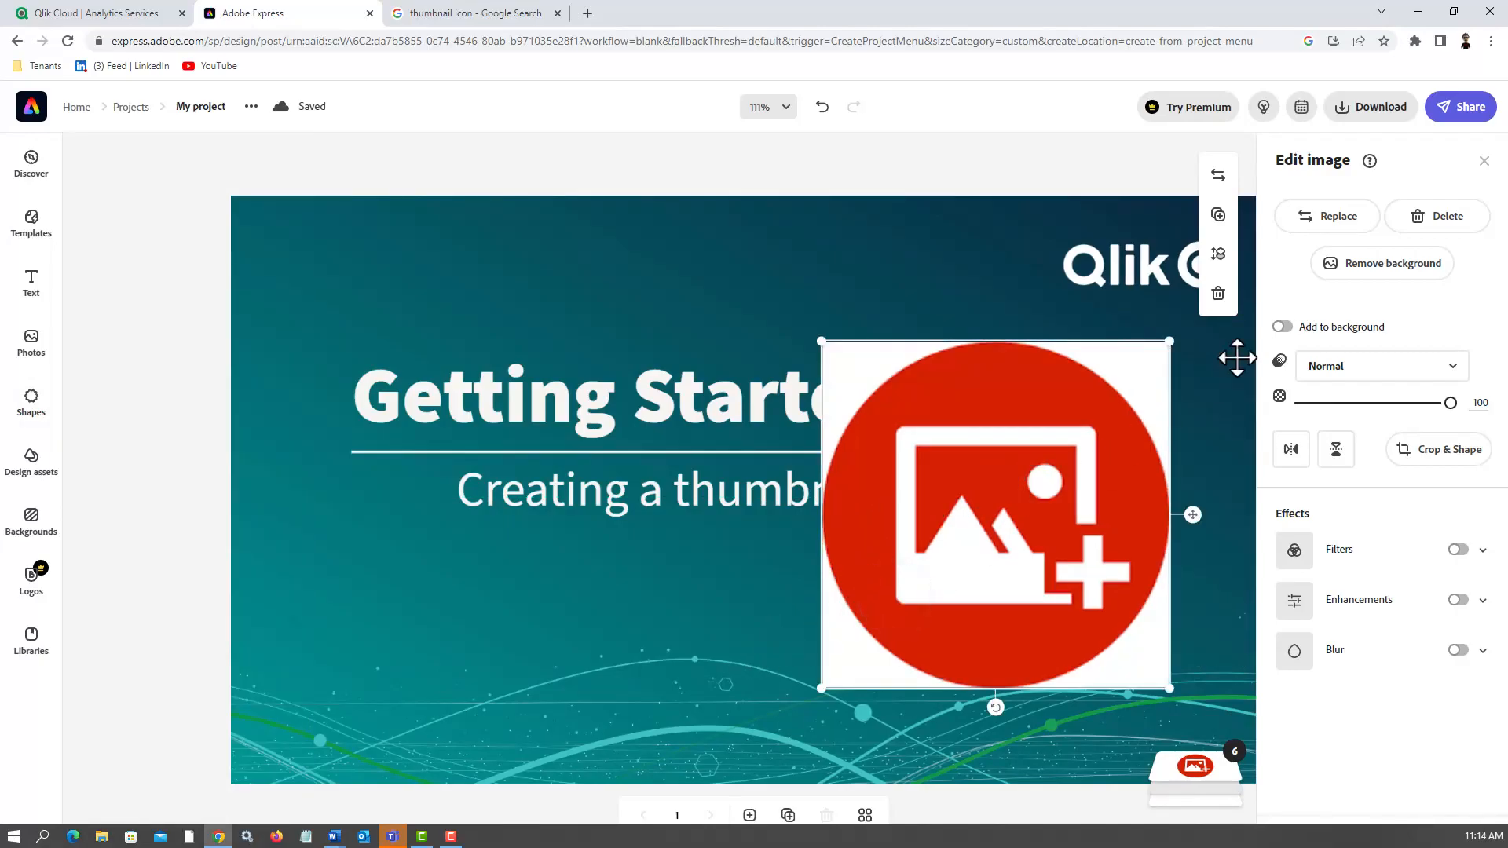
click(1363, 268)
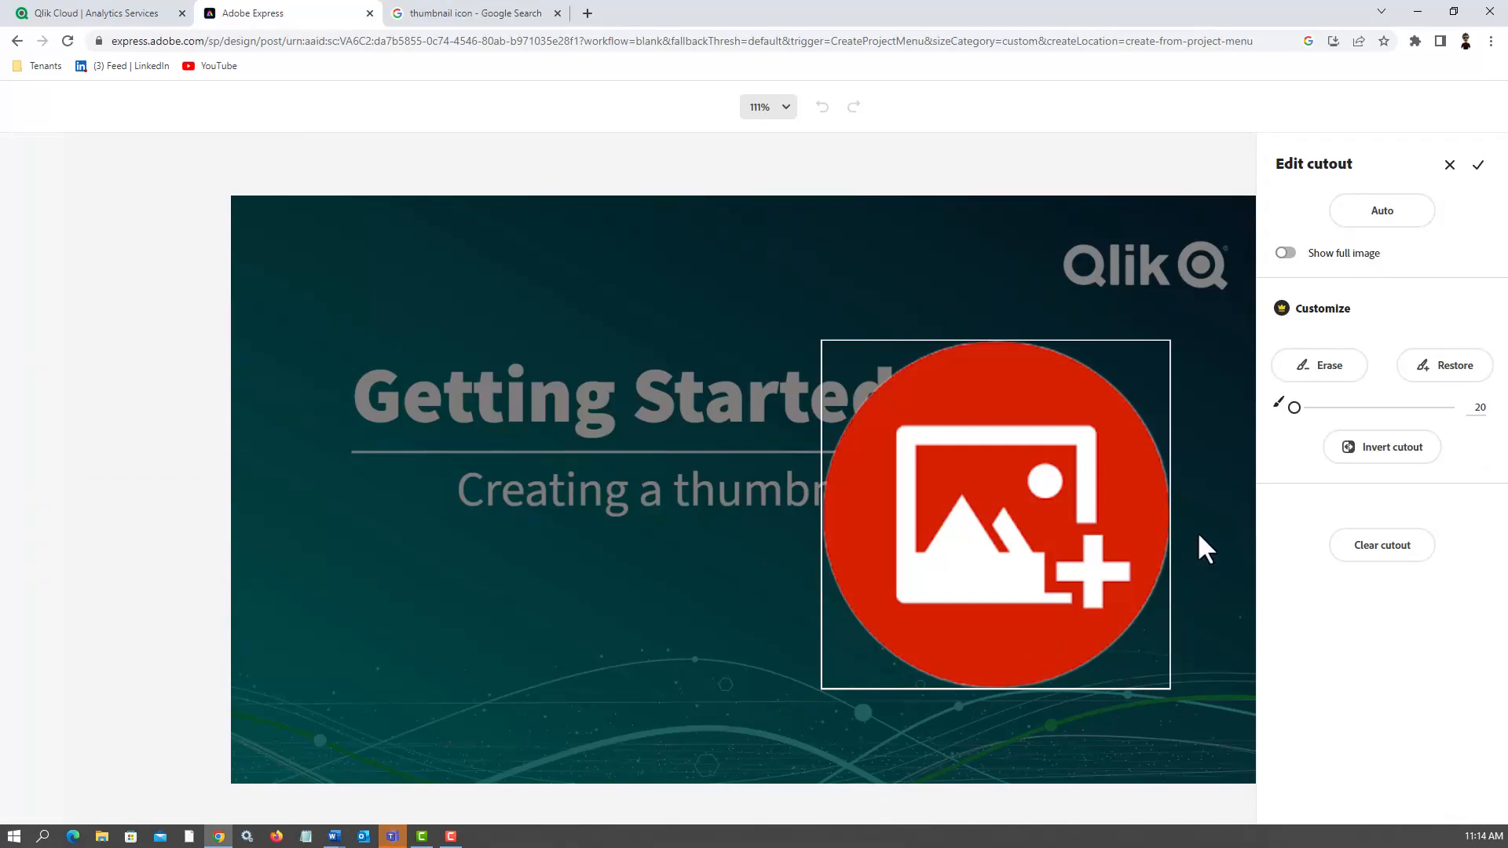
click(1478, 165)
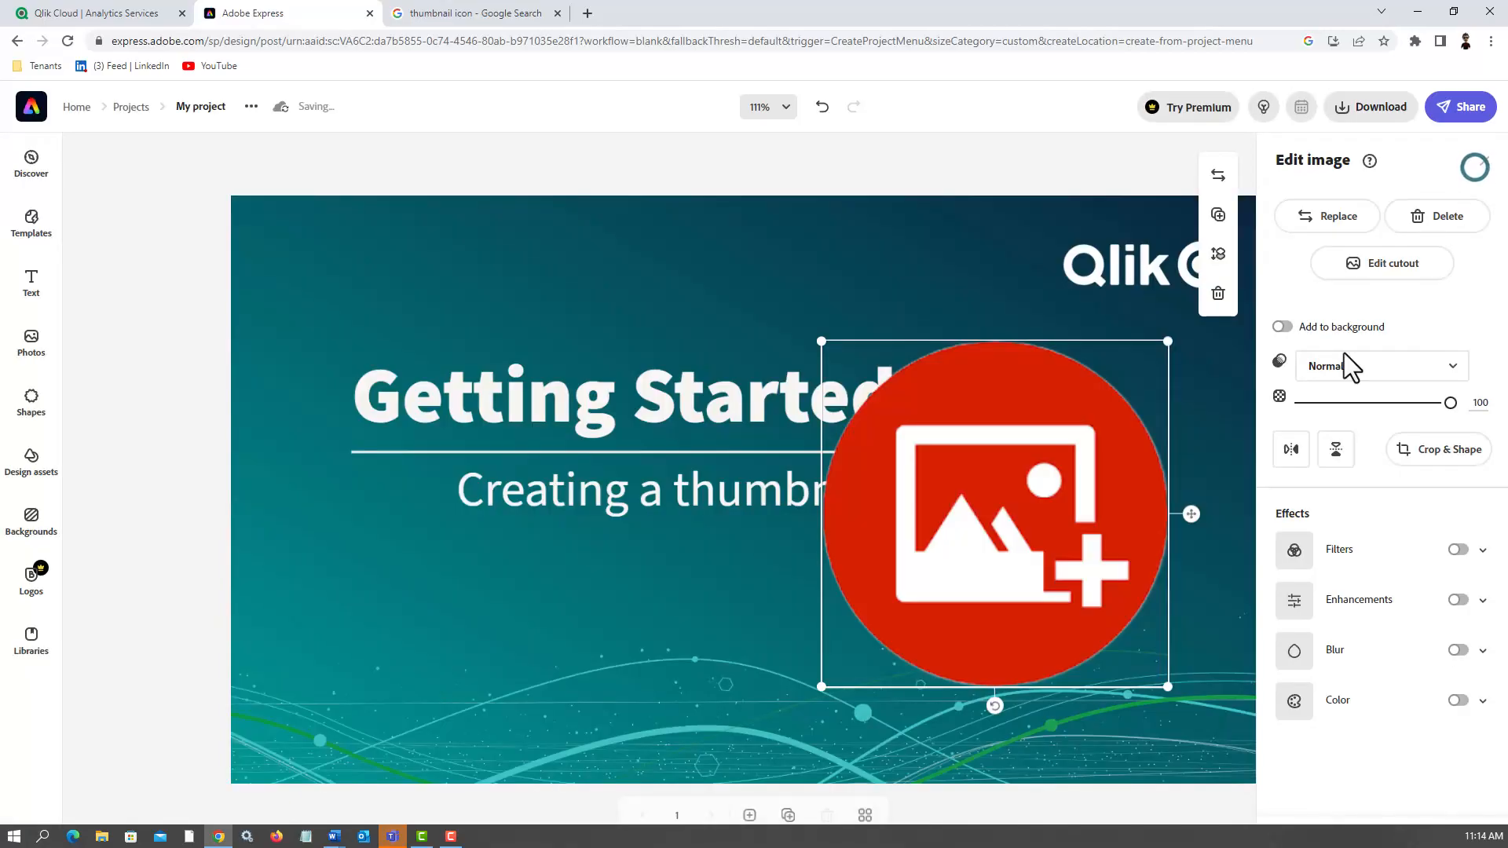
drag(1166, 687, 1061, 566)
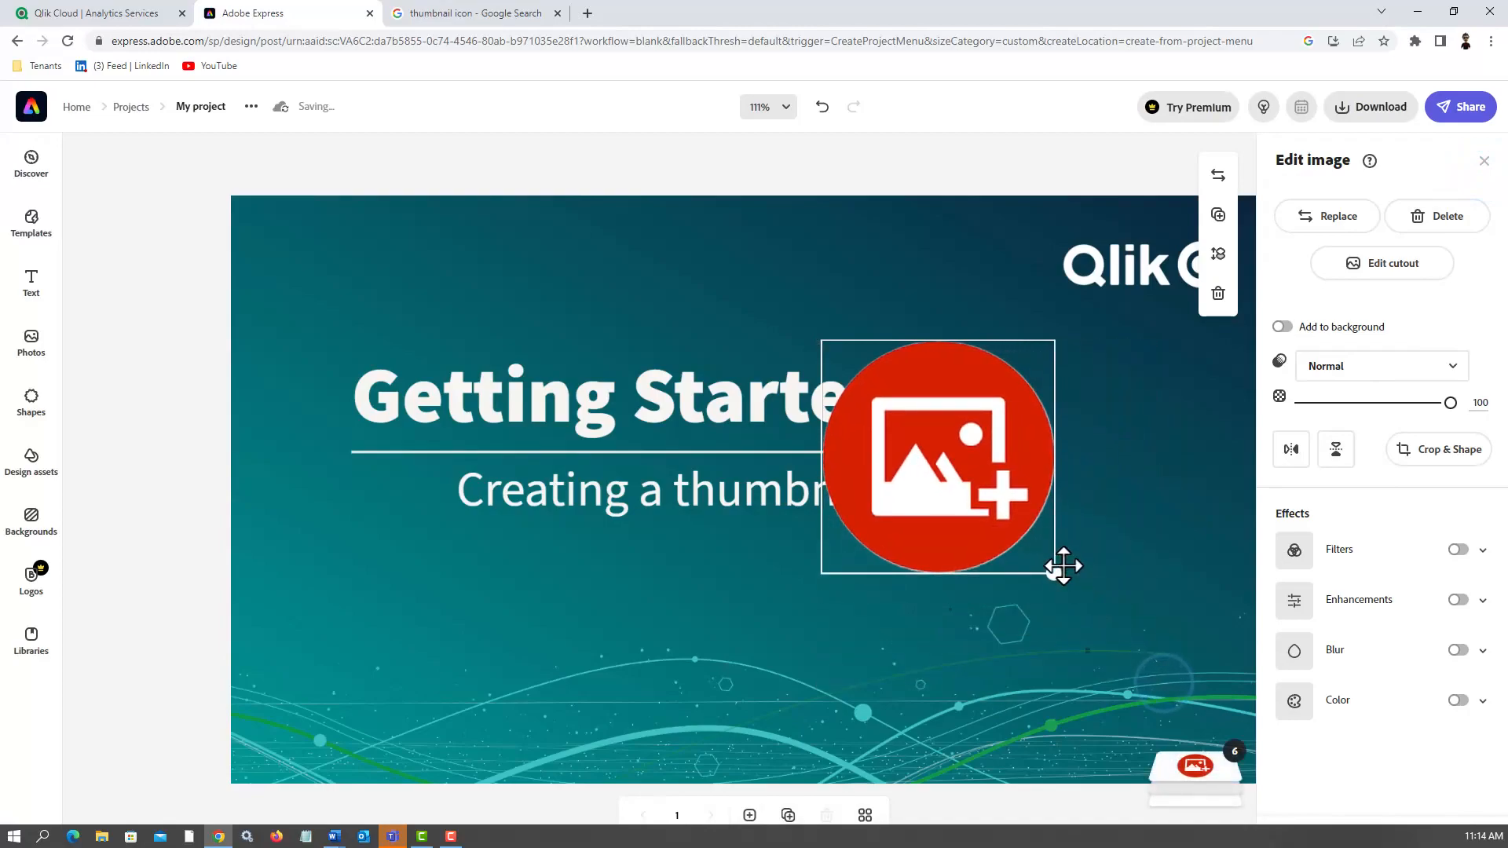
drag(1006, 470, 460, 657)
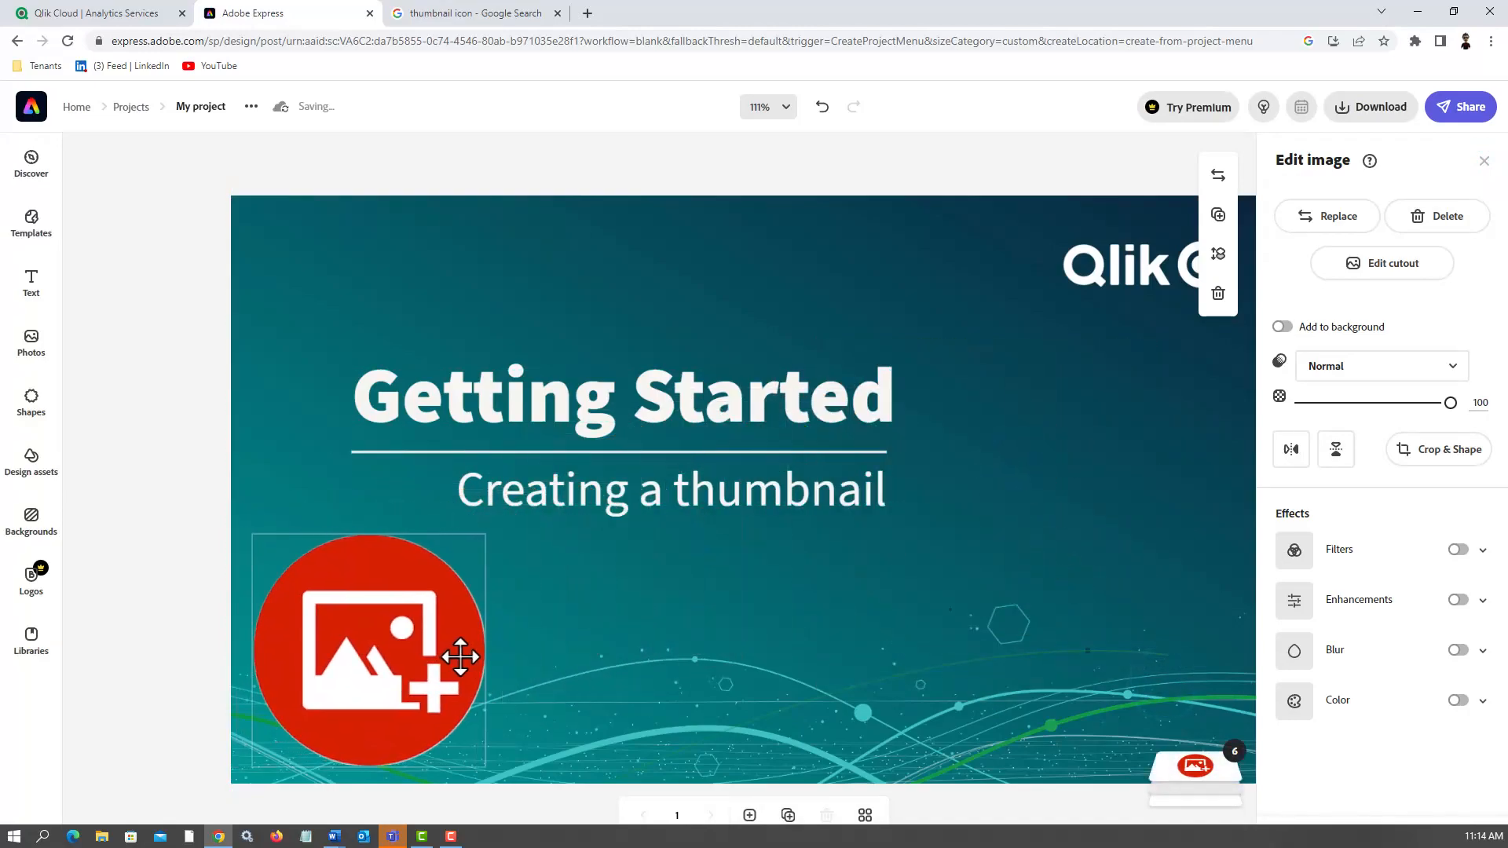
Group the "Getting Started" title with the "Creating a thumbnail" subtitle.
click(628, 388)
shift+click(690, 488)
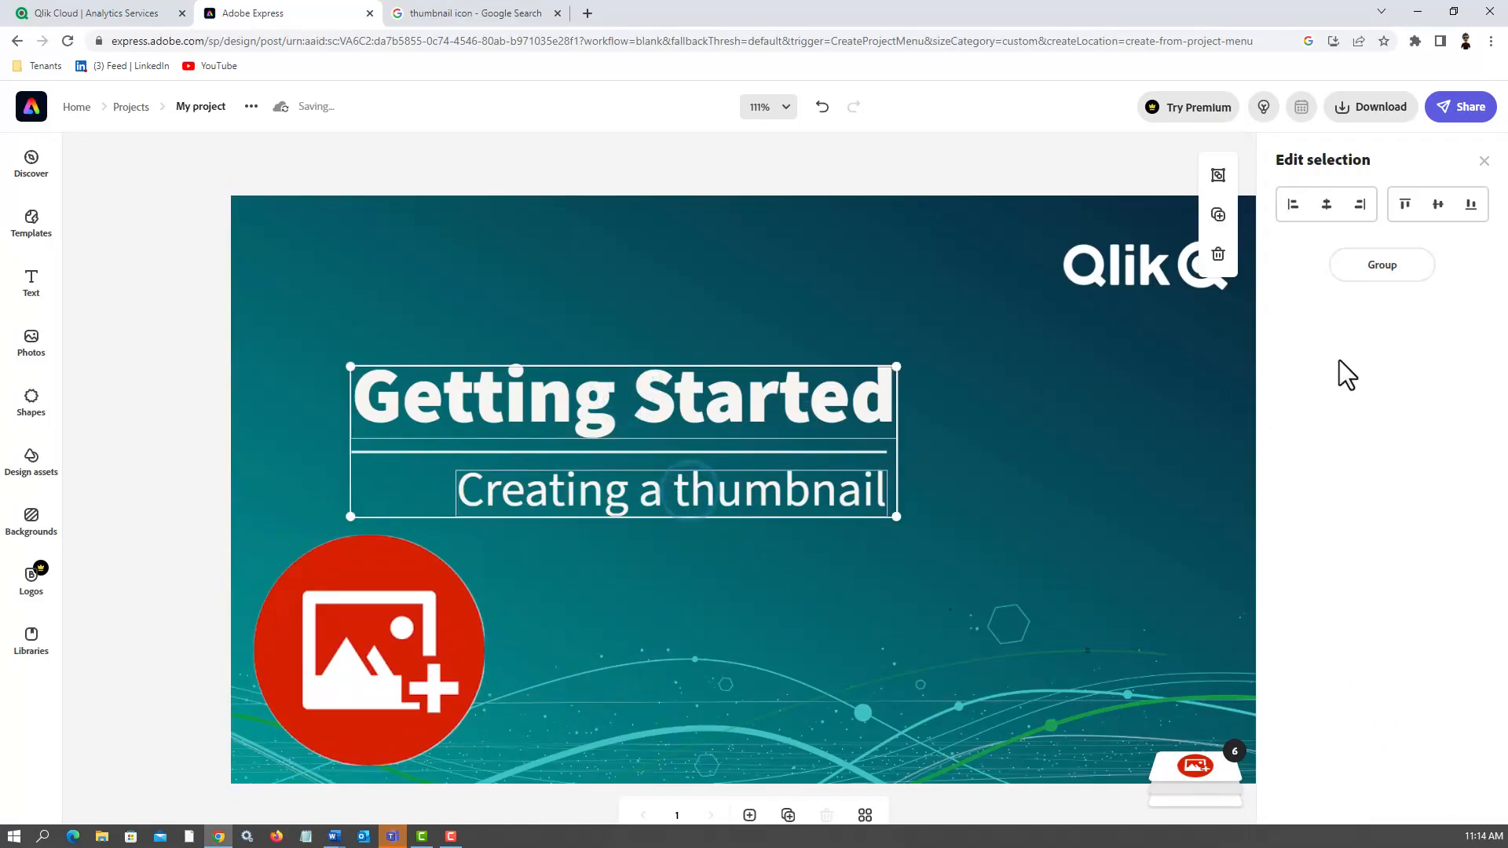
click(1381, 267)
Undo a trial move of the title and subtitle group, and group it together with the divider line.
drag(779, 411, 1037, 382)
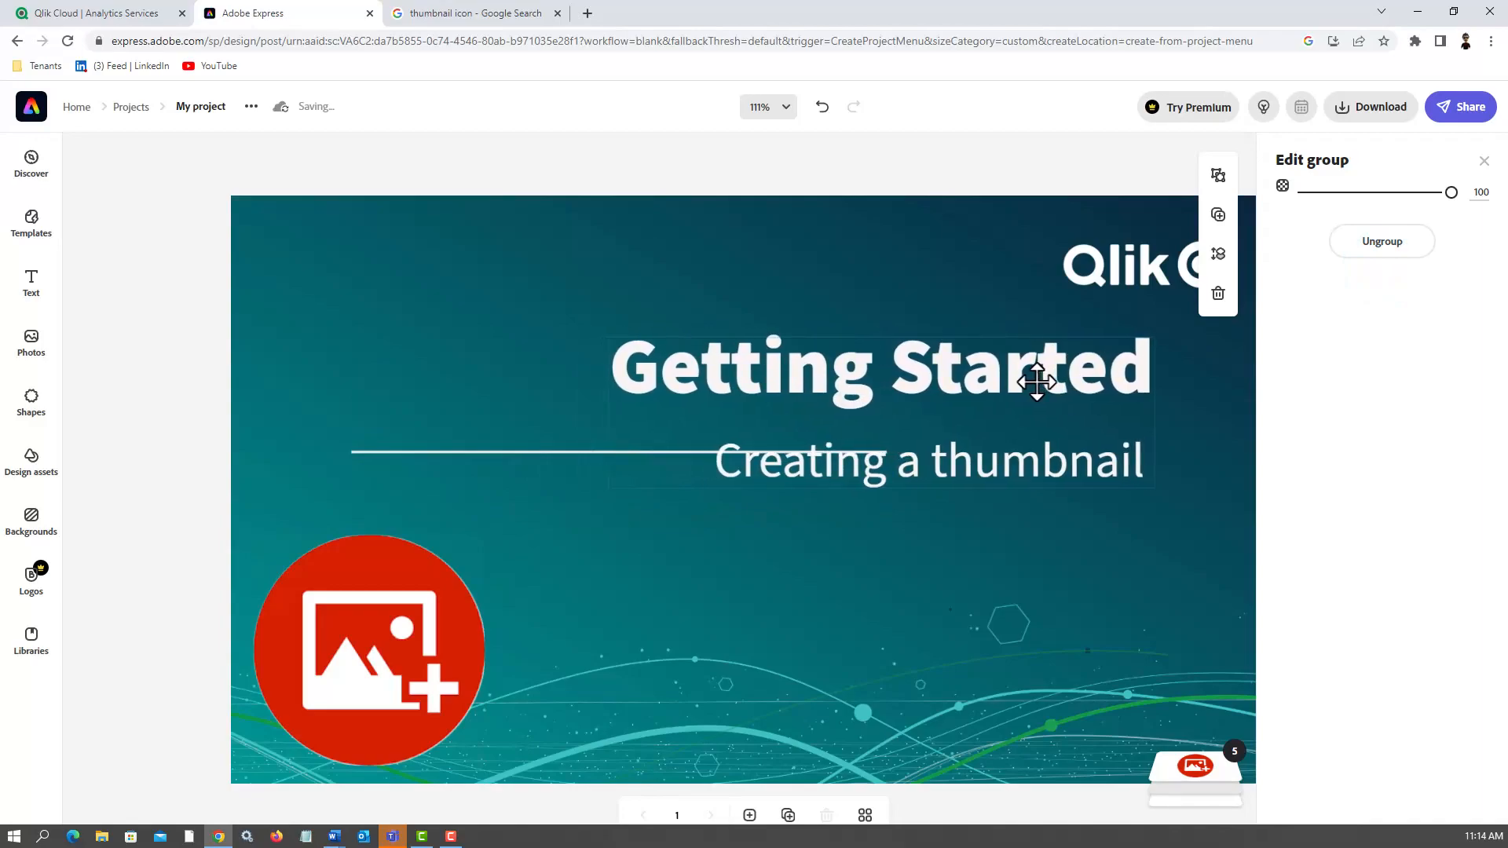
click(822, 107)
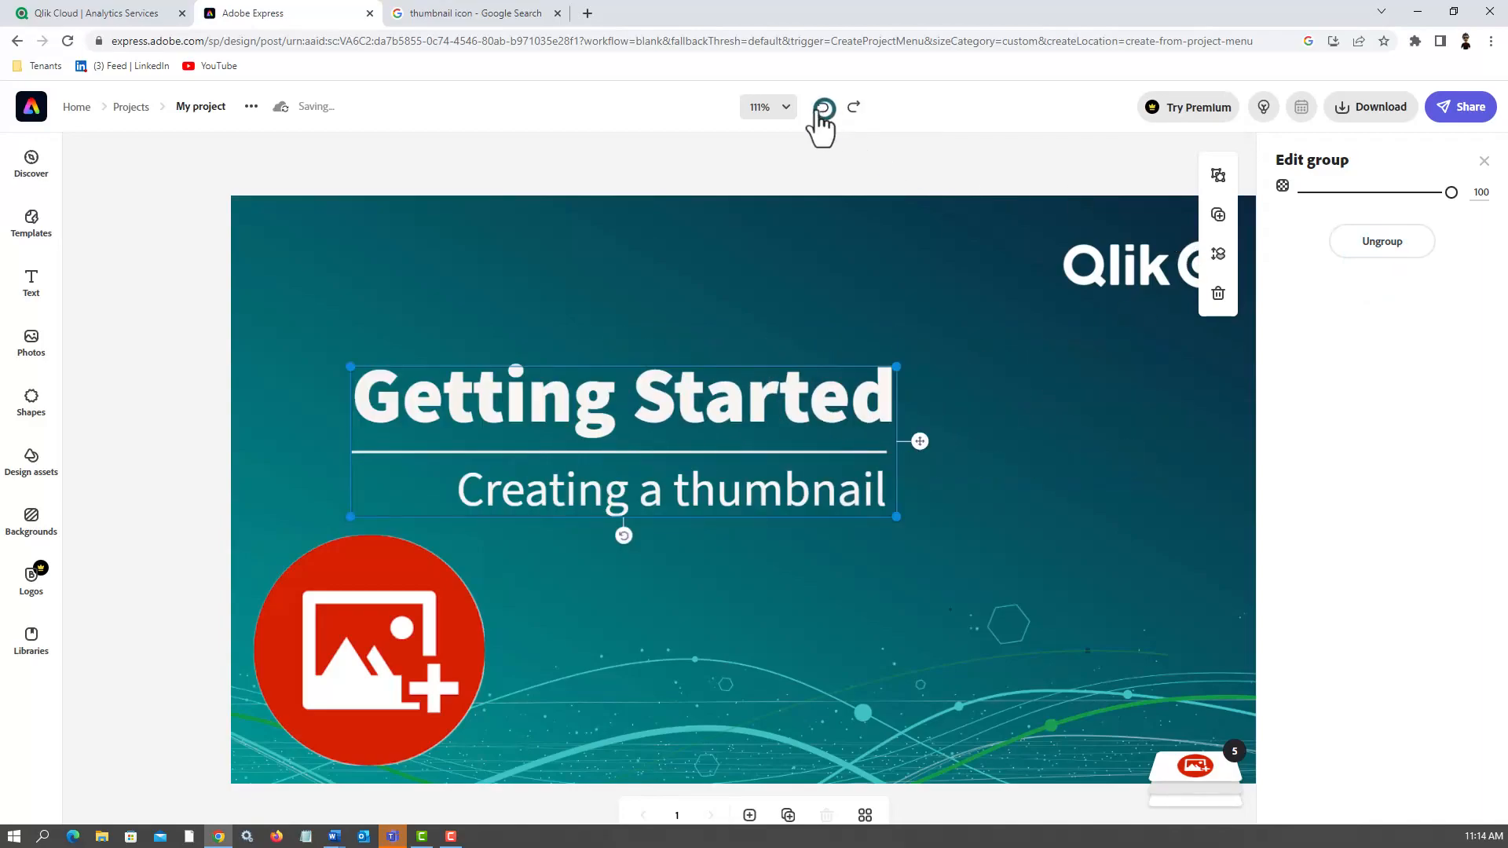
shift+click(592, 453)
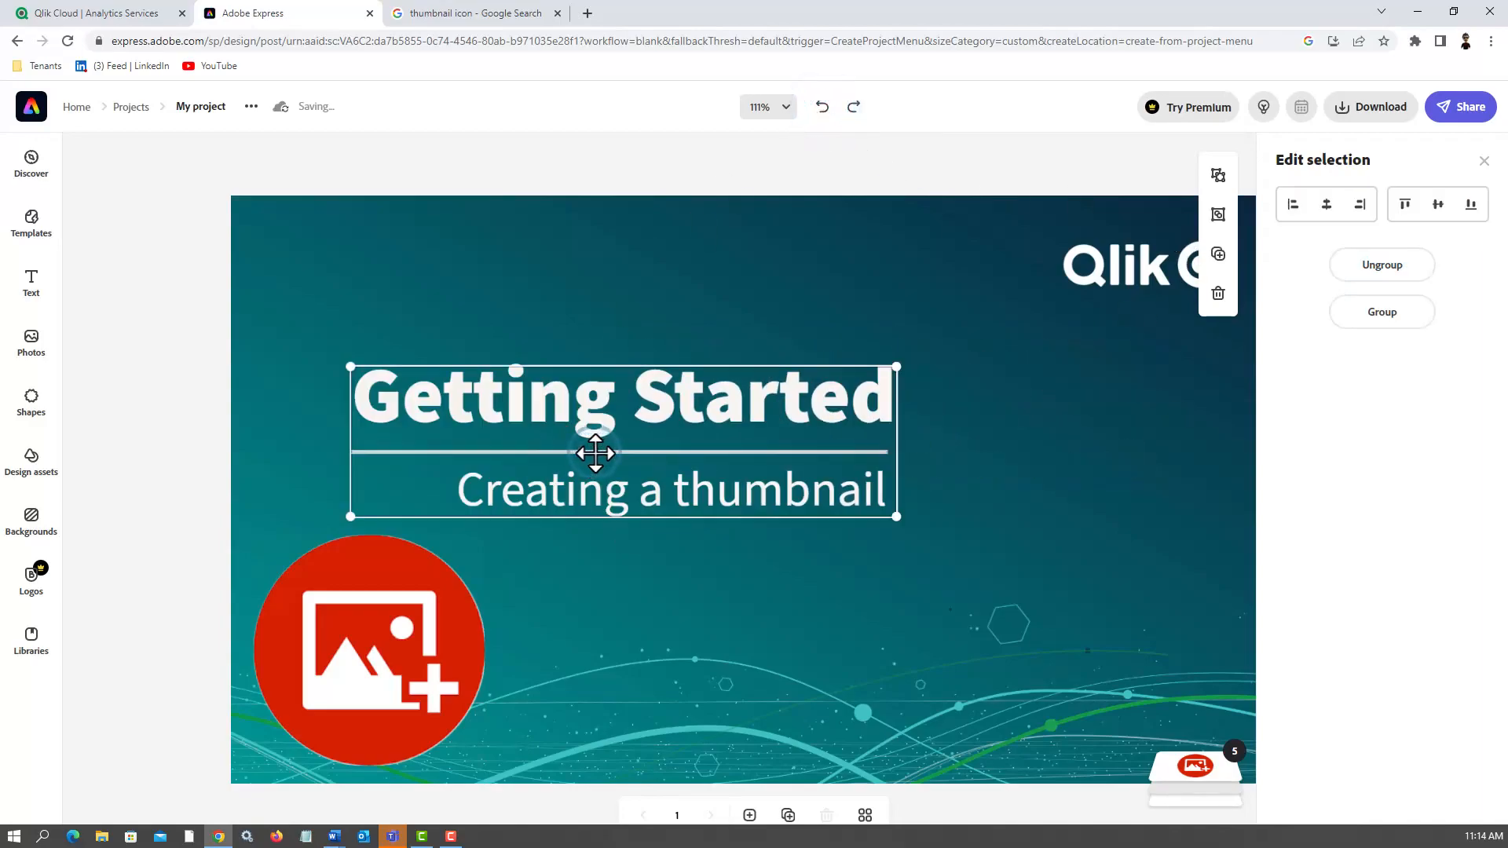
click(1372, 317)
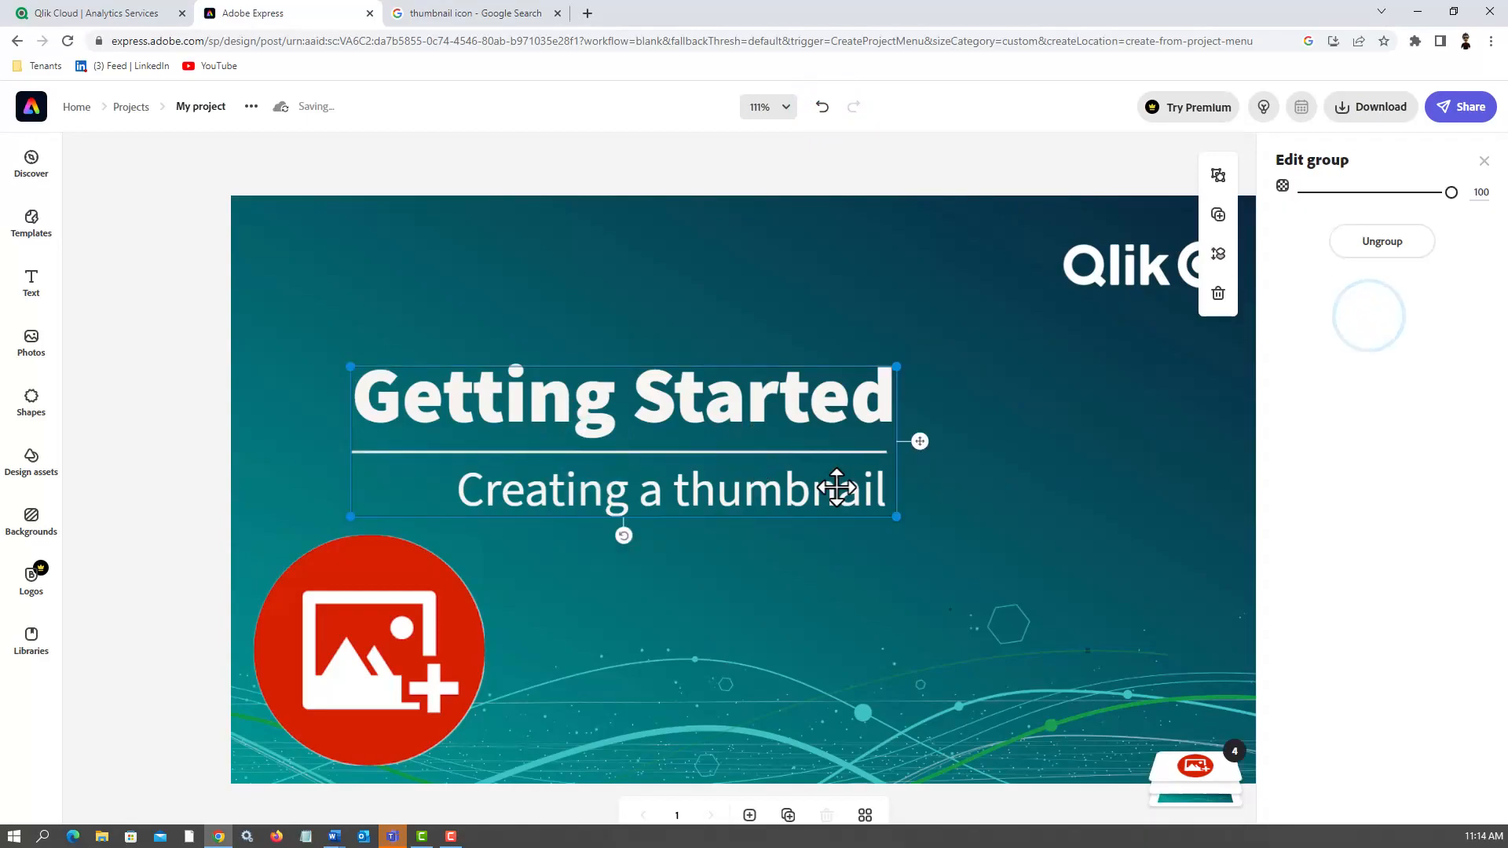
Enlarge the title, line and subtitle group slightly and move it toward the canvas's upper right, beneath the Qlik logo.
drag(894, 518, 980, 540)
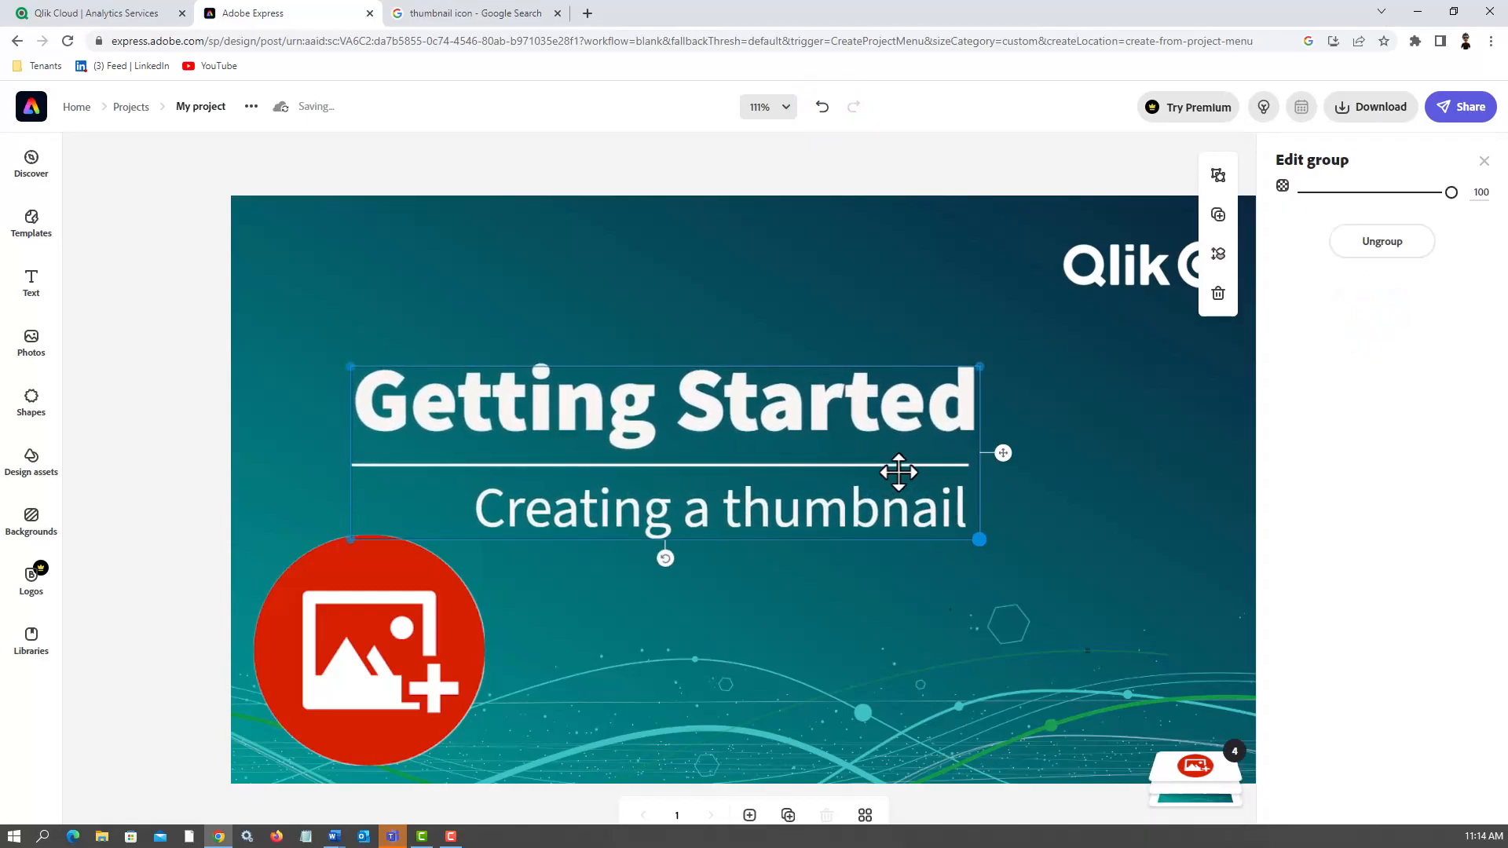
drag(857, 417, 1032, 392)
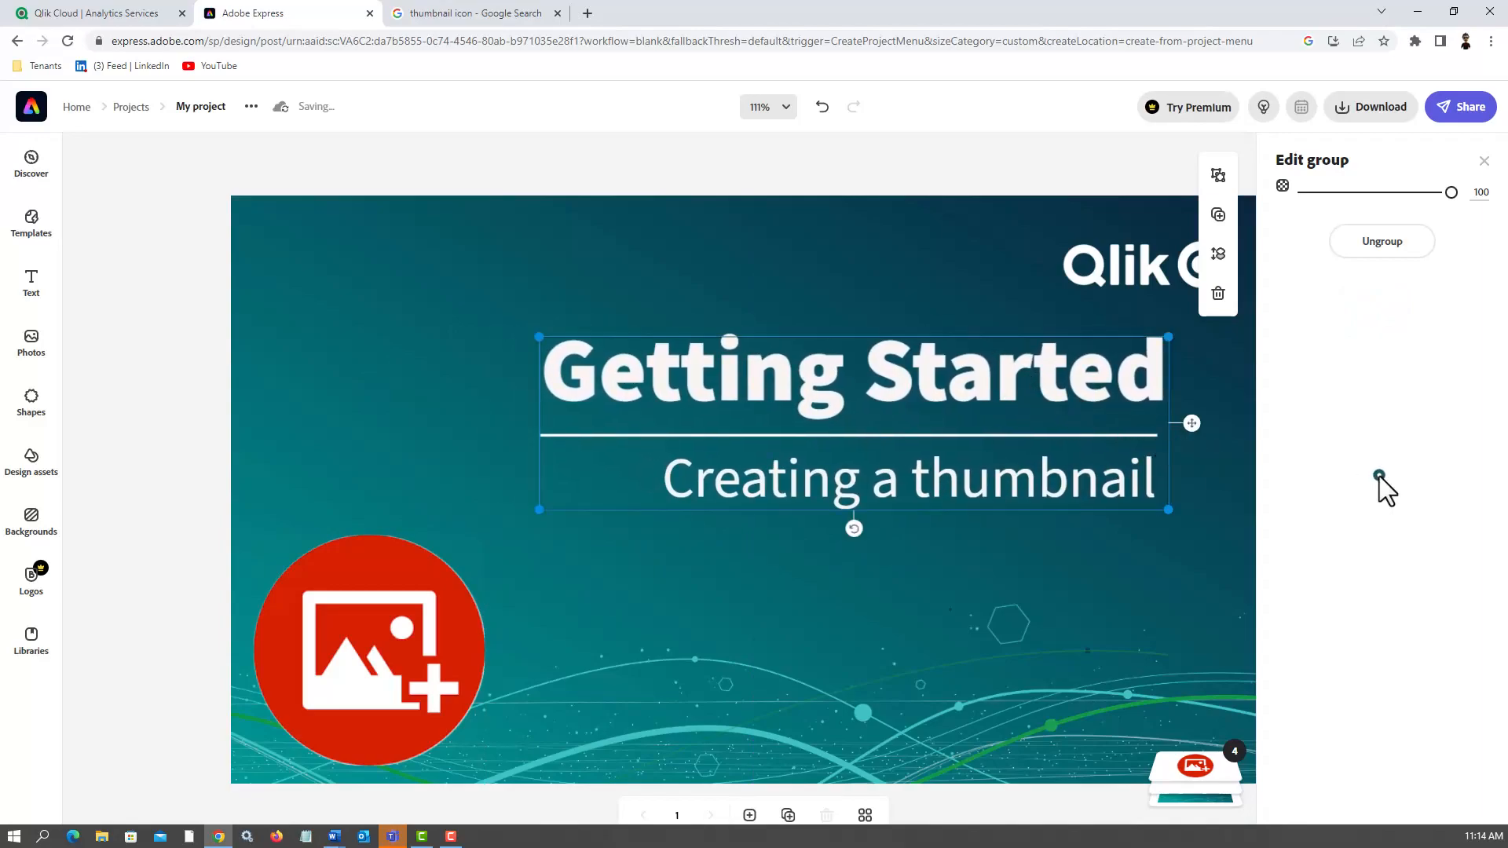
click(1470, 746)
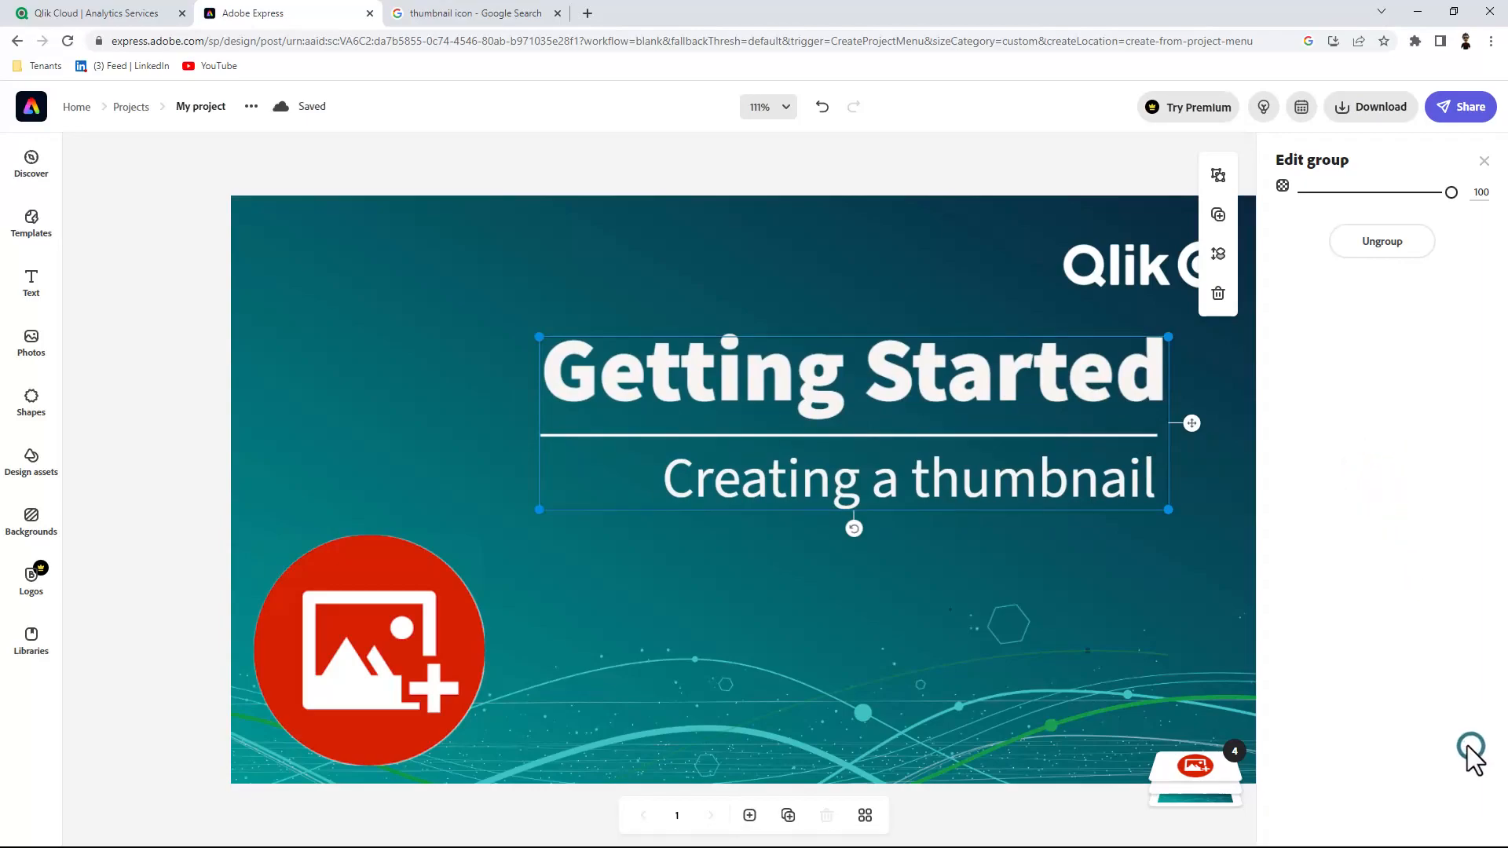
Download the finished thumbnail design as a PNG file.
click(1359, 110)
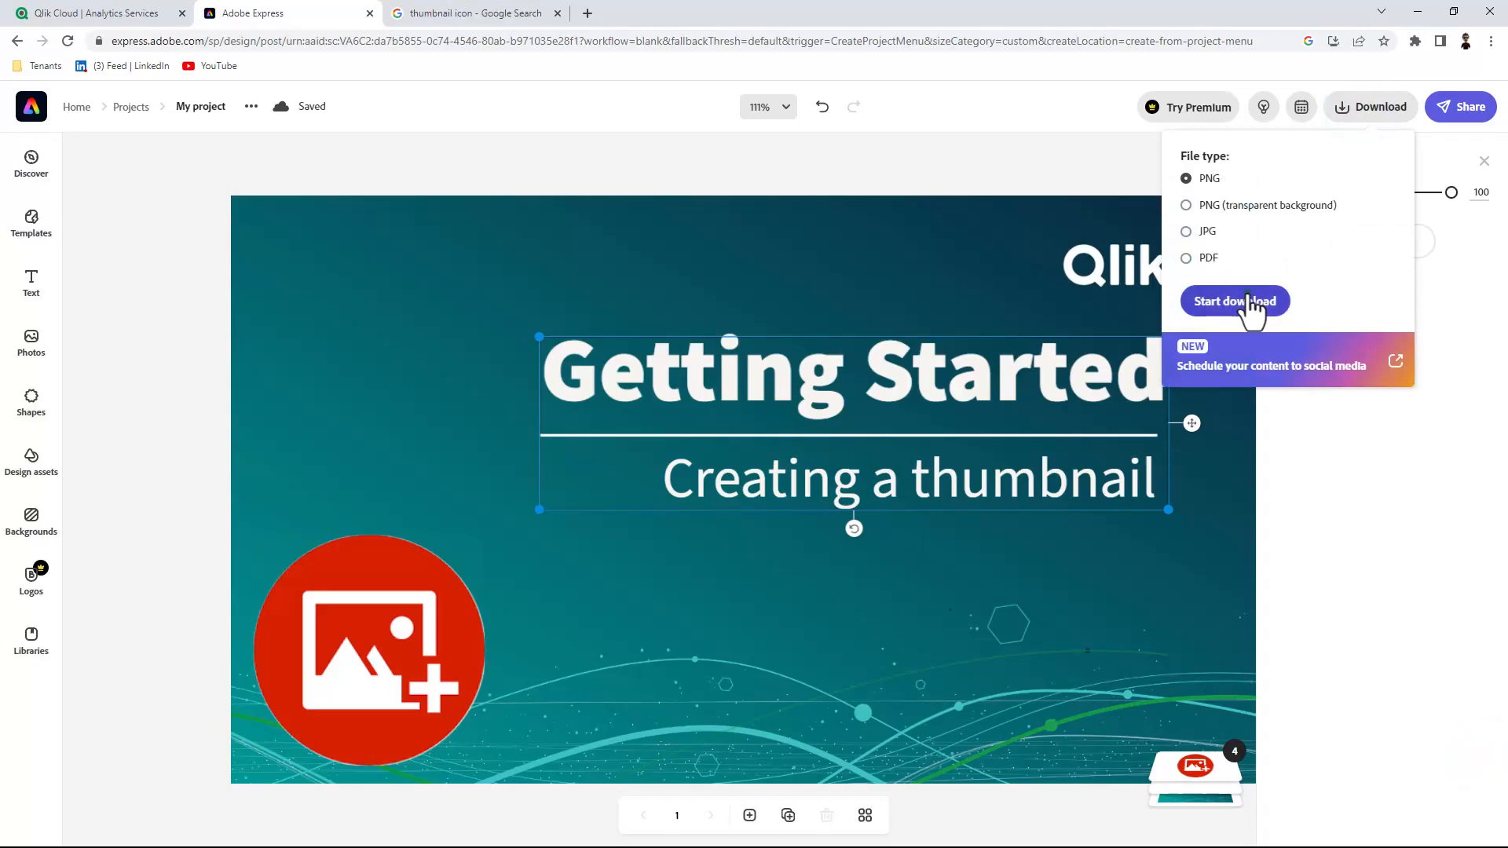
click(1251, 303)
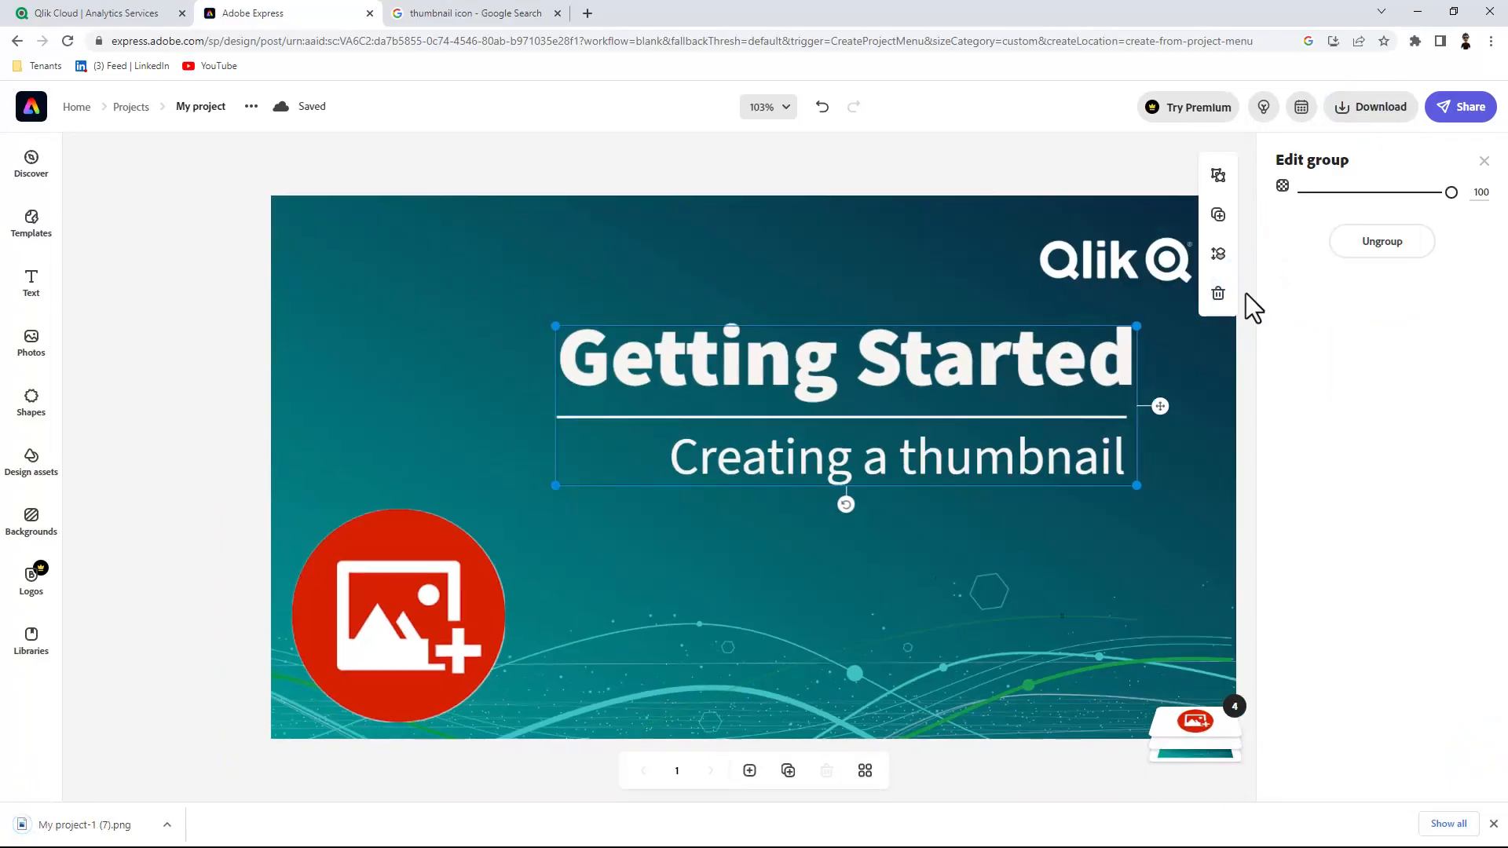
Switch to Qlik Cloud and create a new analytics app named "Creating a Thumbnail" in the Do More with Qlik space.
click(82, 10)
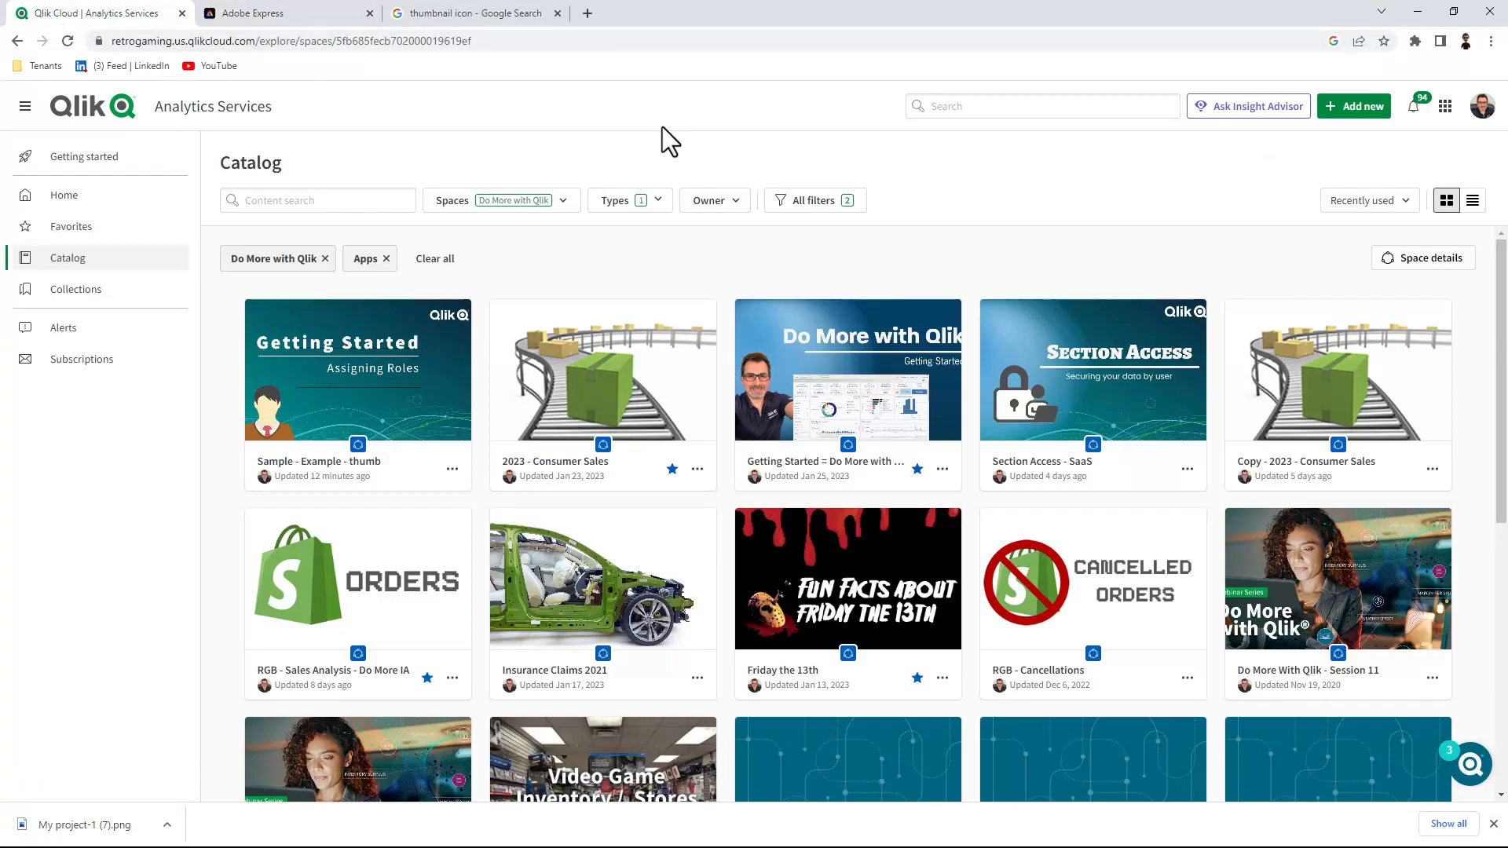
click(1351, 106)
click(1292, 168)
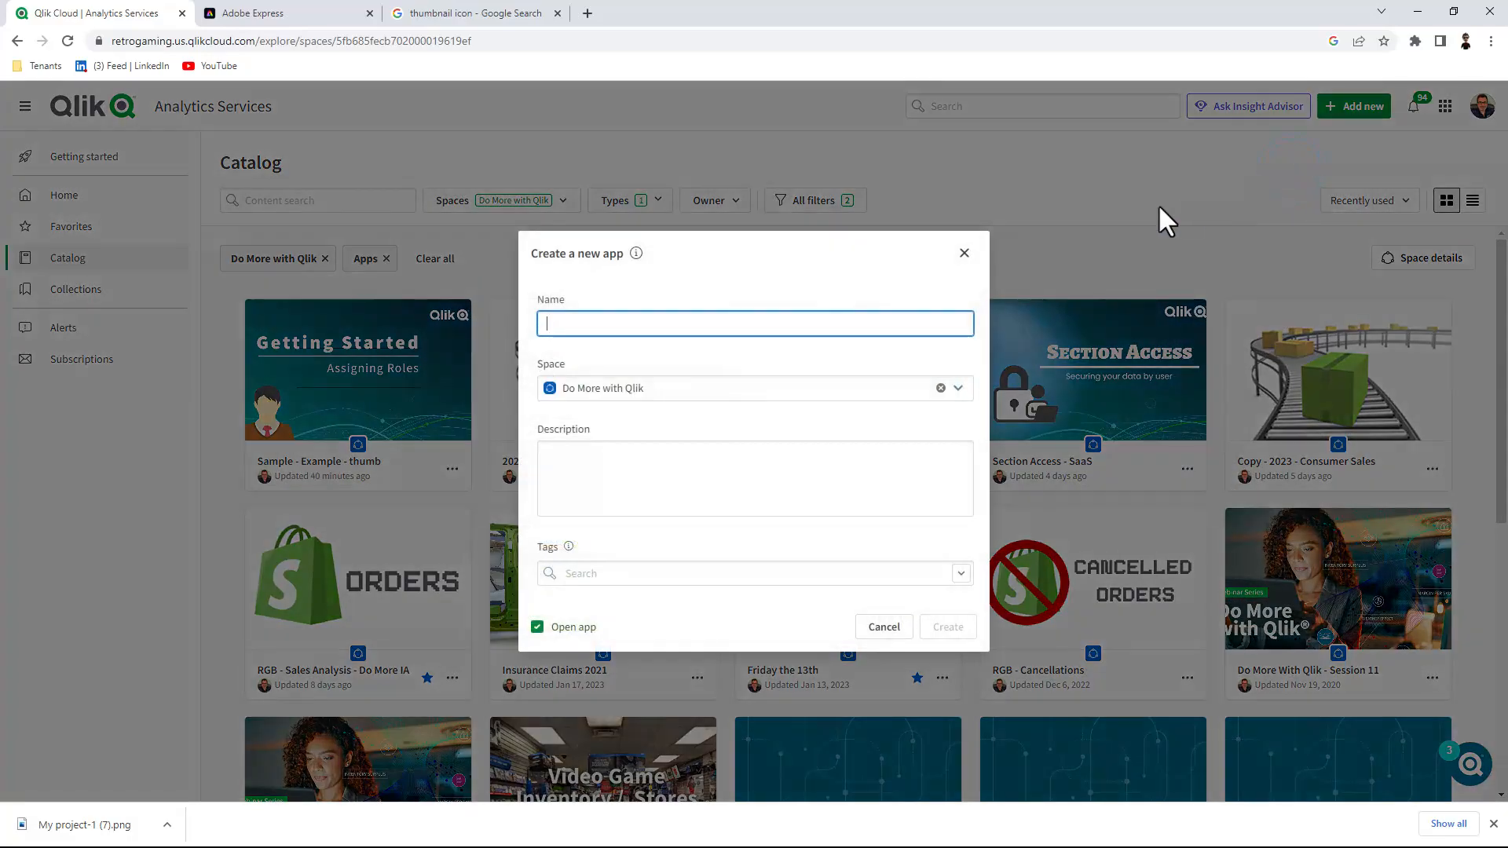
text(Creating a Thumbnai)
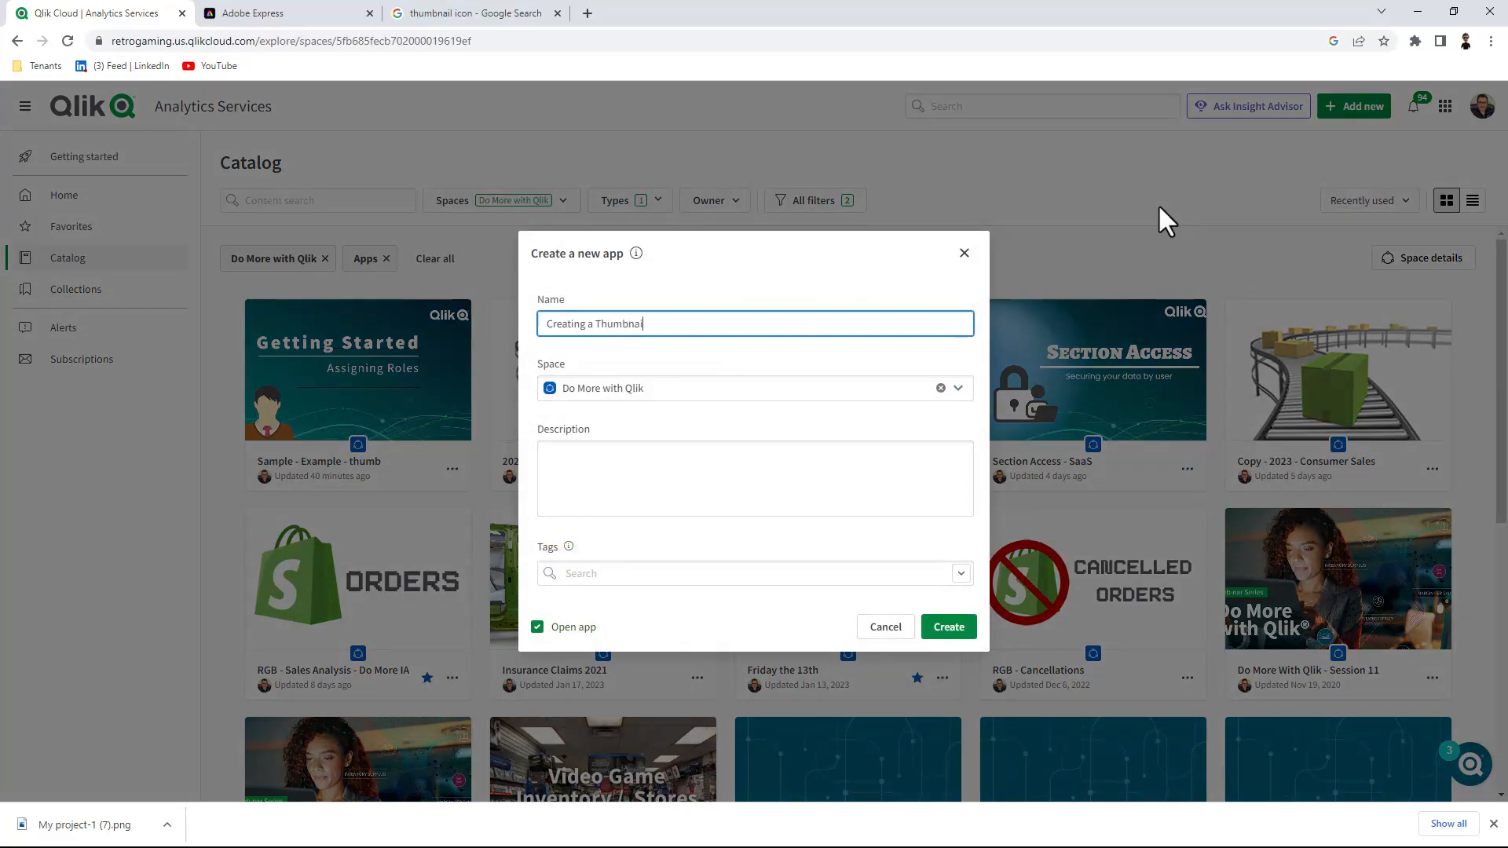
text(l)
click(950, 627)
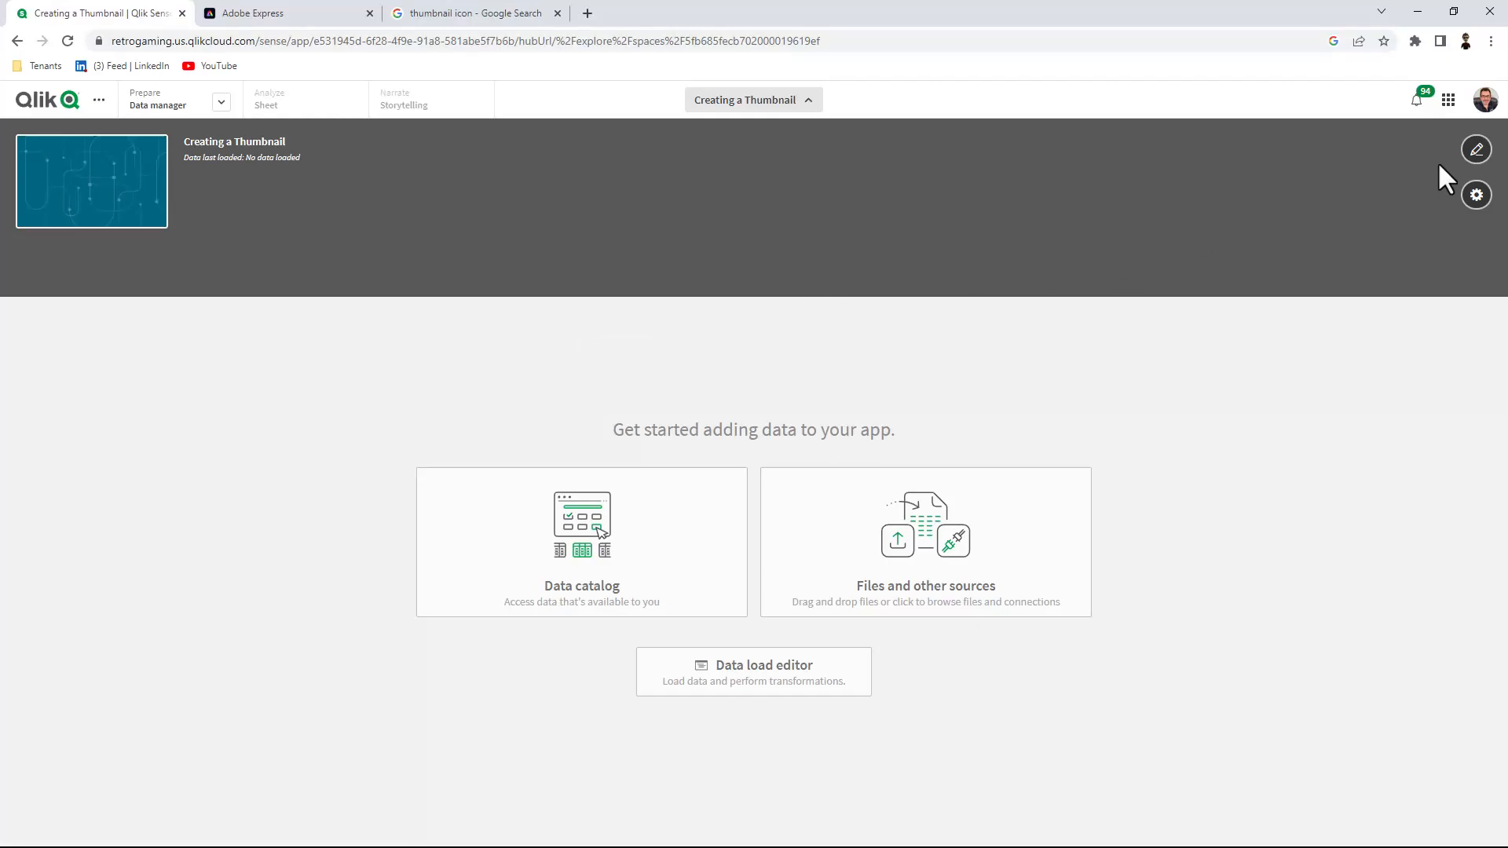
Edit the app's details and upload "My project-1 (7).png" from the Downloads folder to its media library.
click(1476, 151)
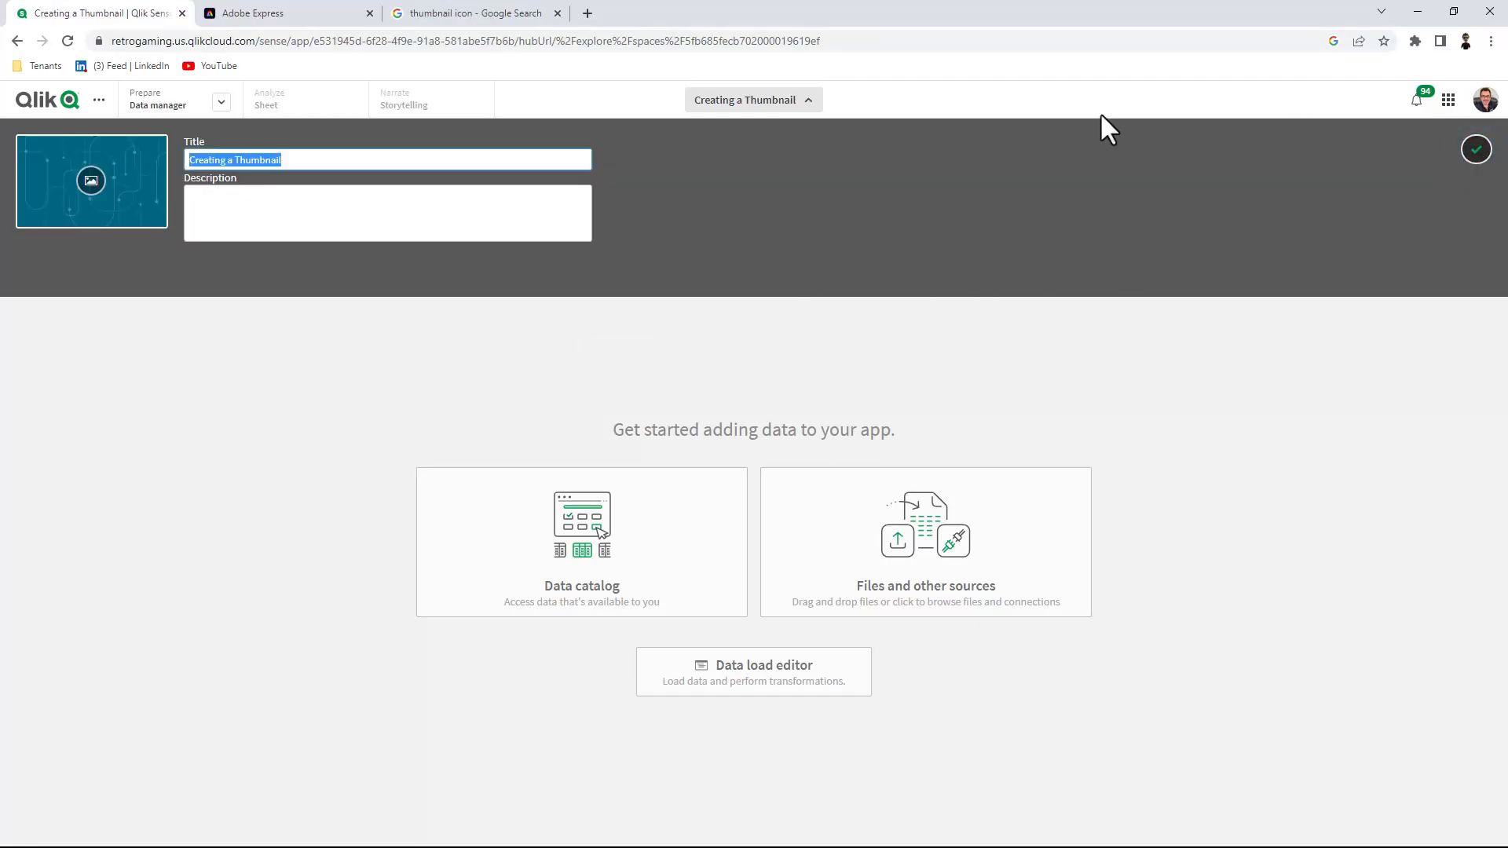
click(91, 183)
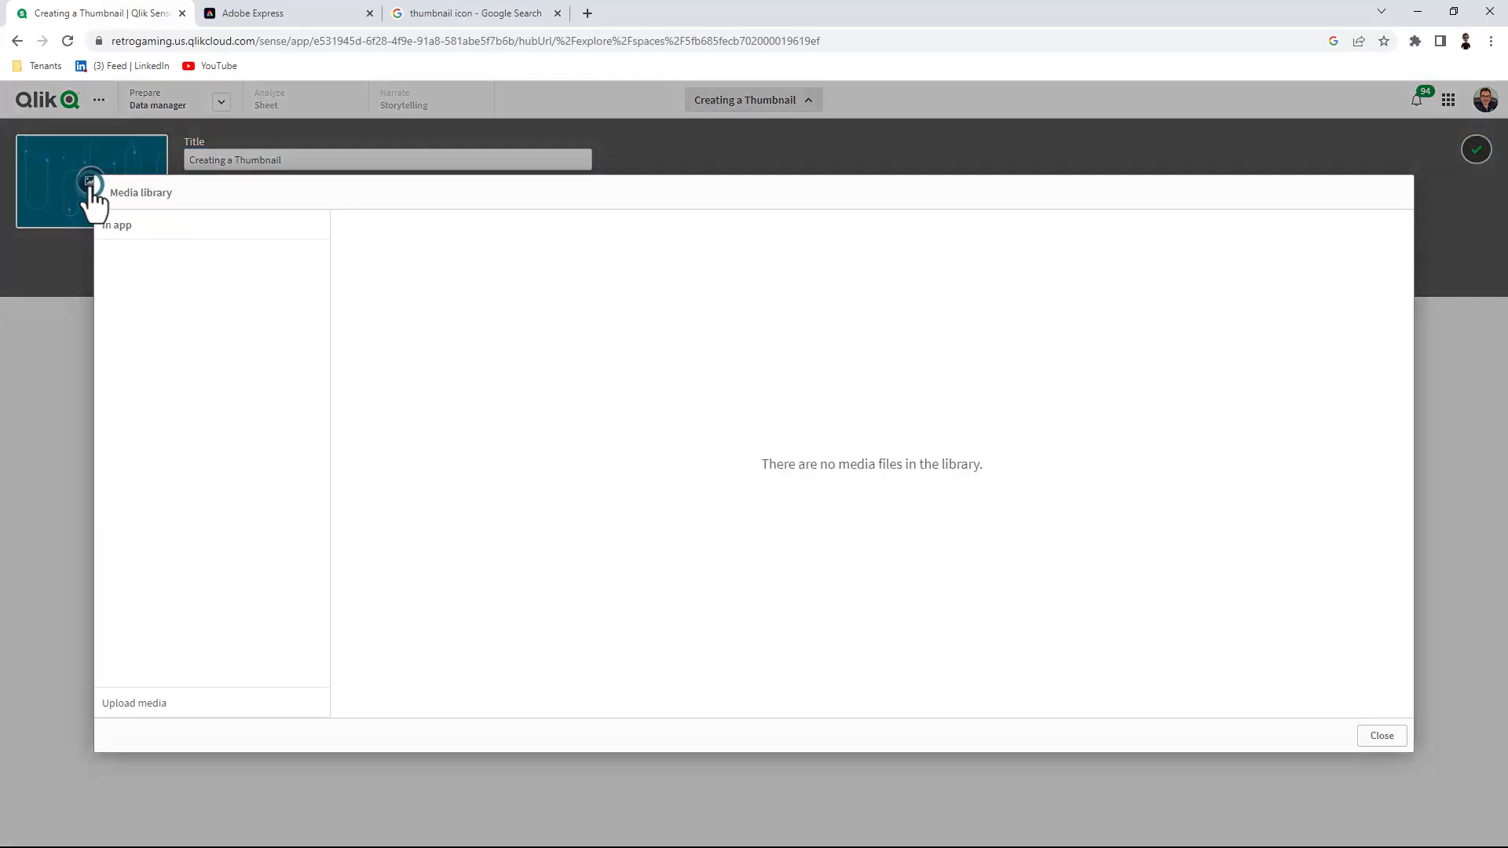
click(177, 702)
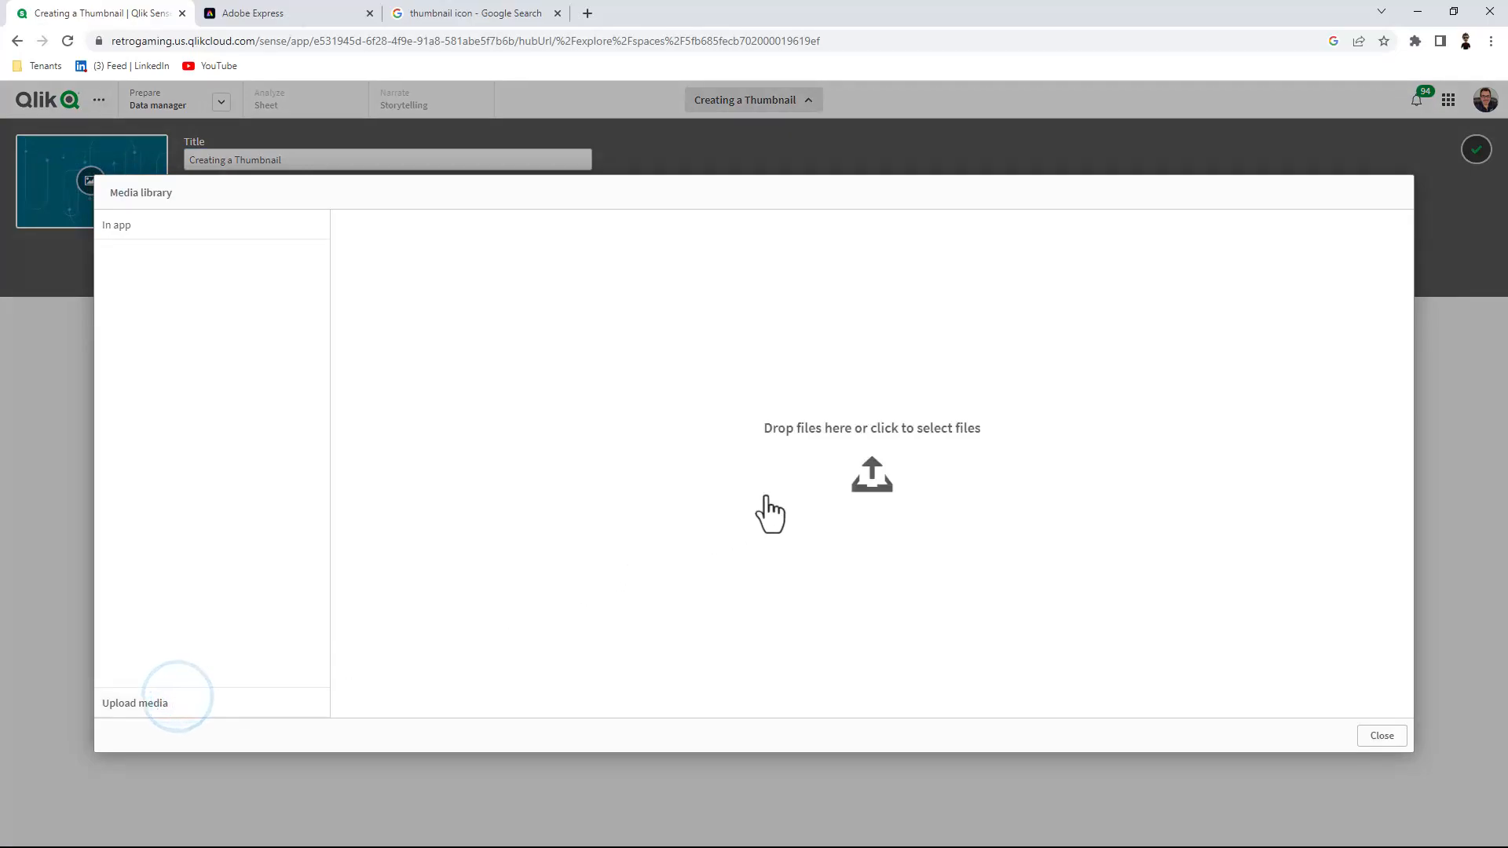
click(844, 432)
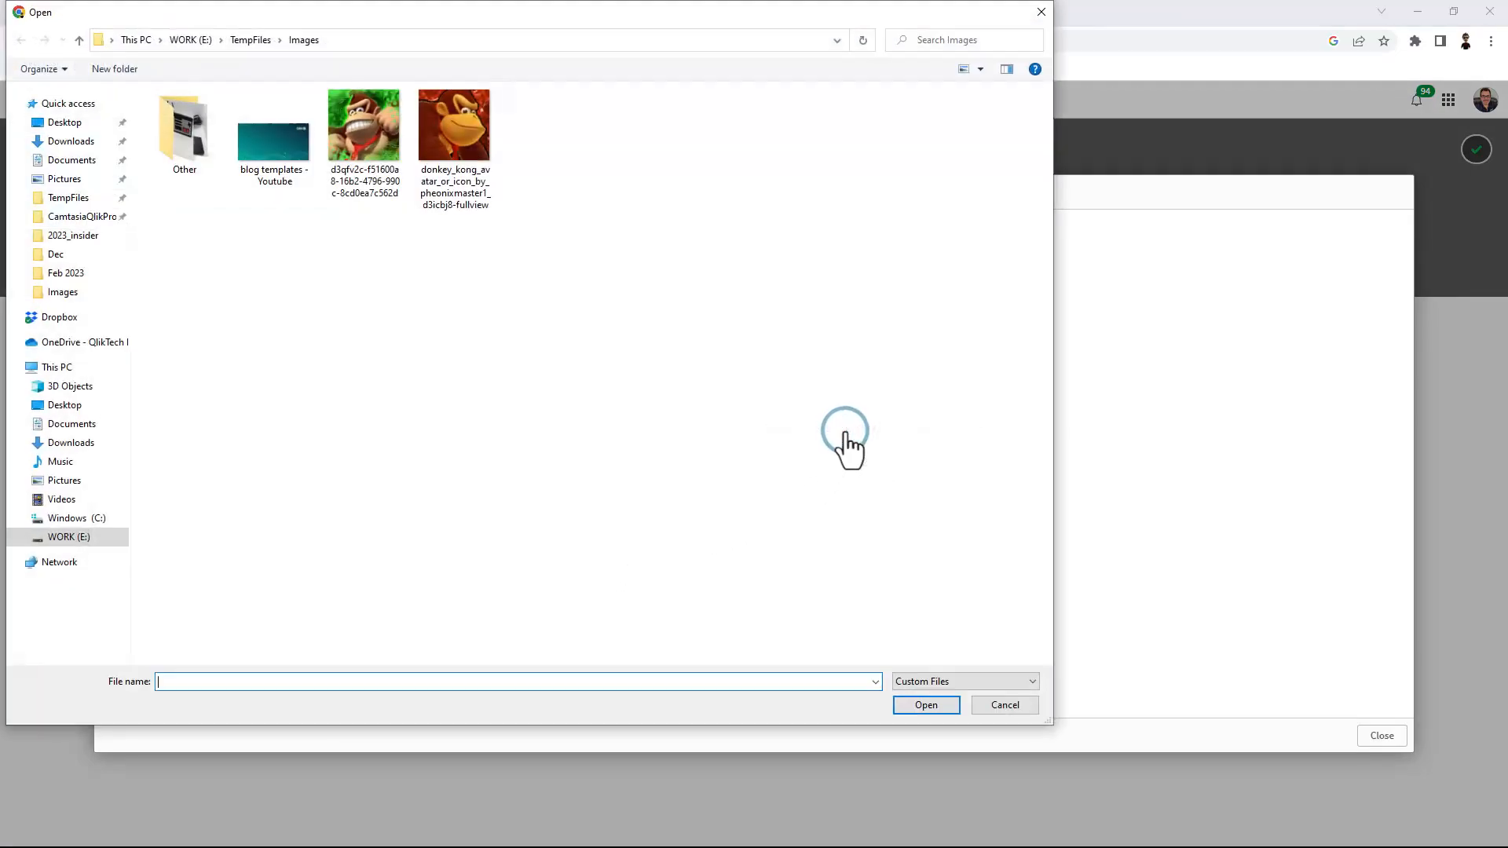
click(79, 144)
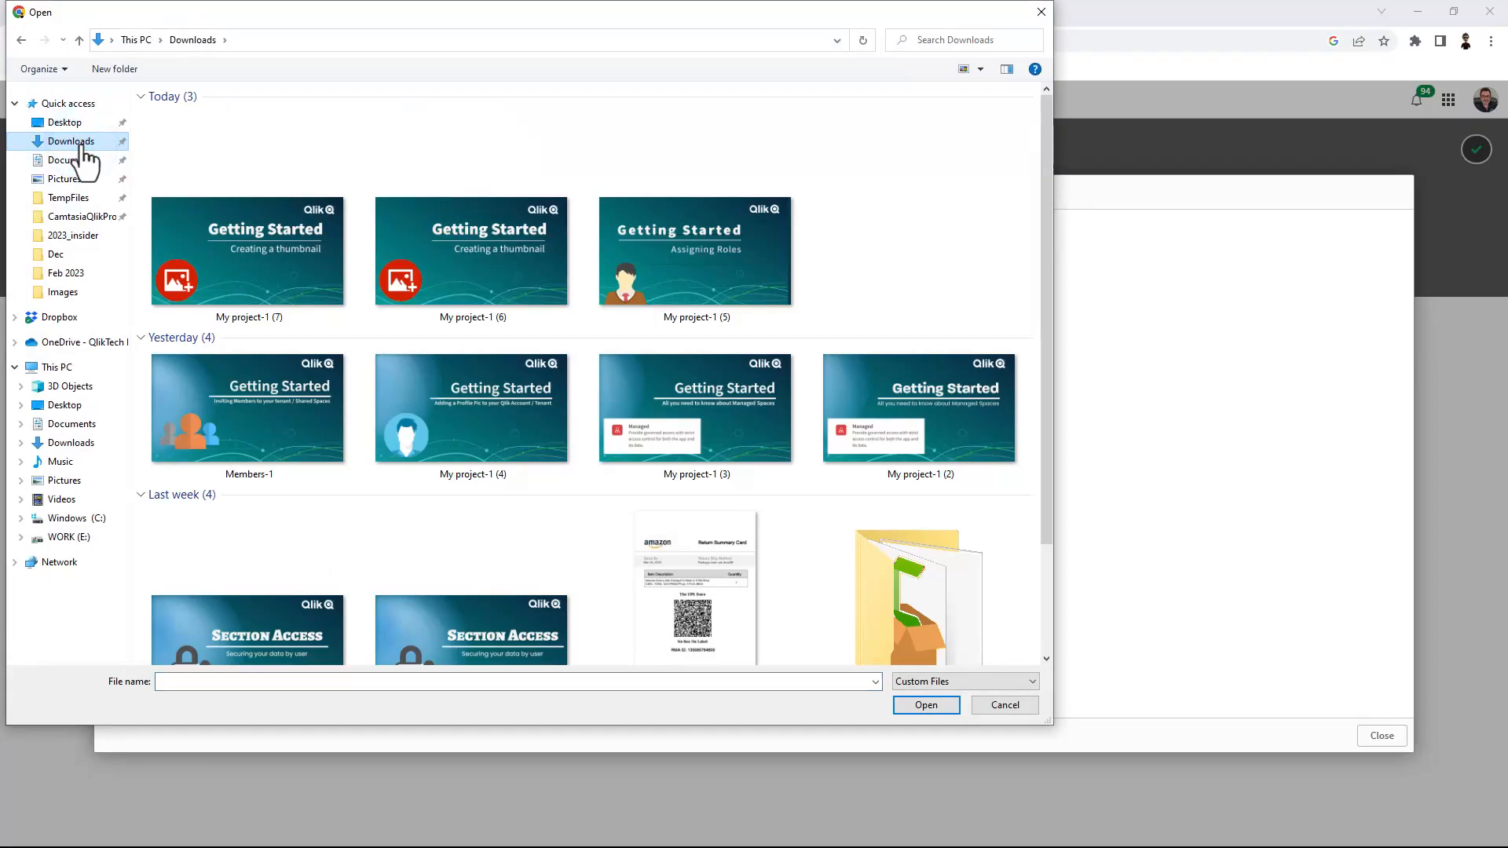
double_click(272, 294)
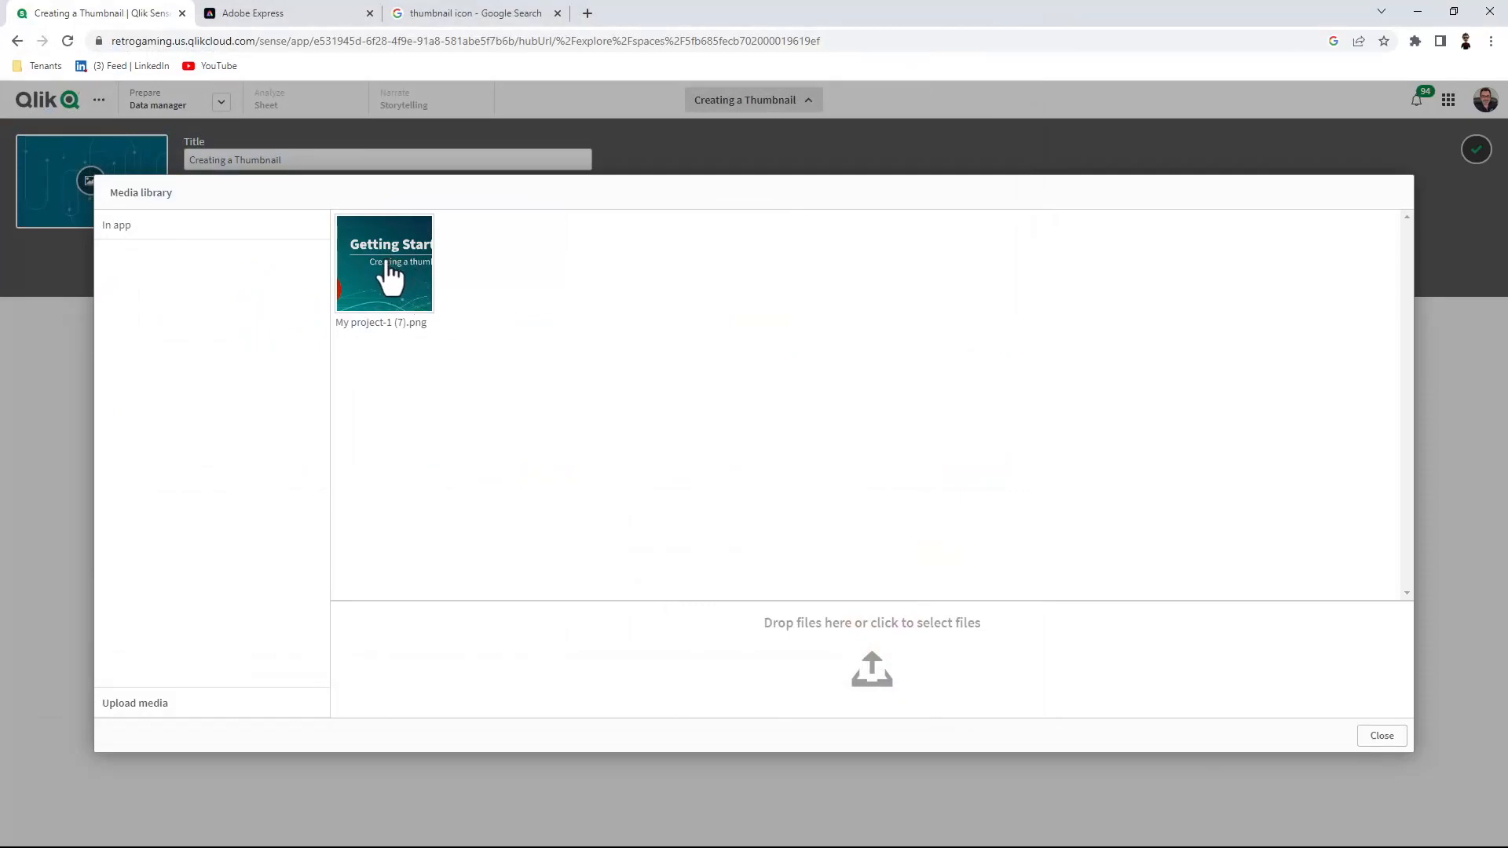
Apply the uploaded "My project-1 (7).png" as the app's thumbnail and return to the Qlik catalog.
click(386, 263)
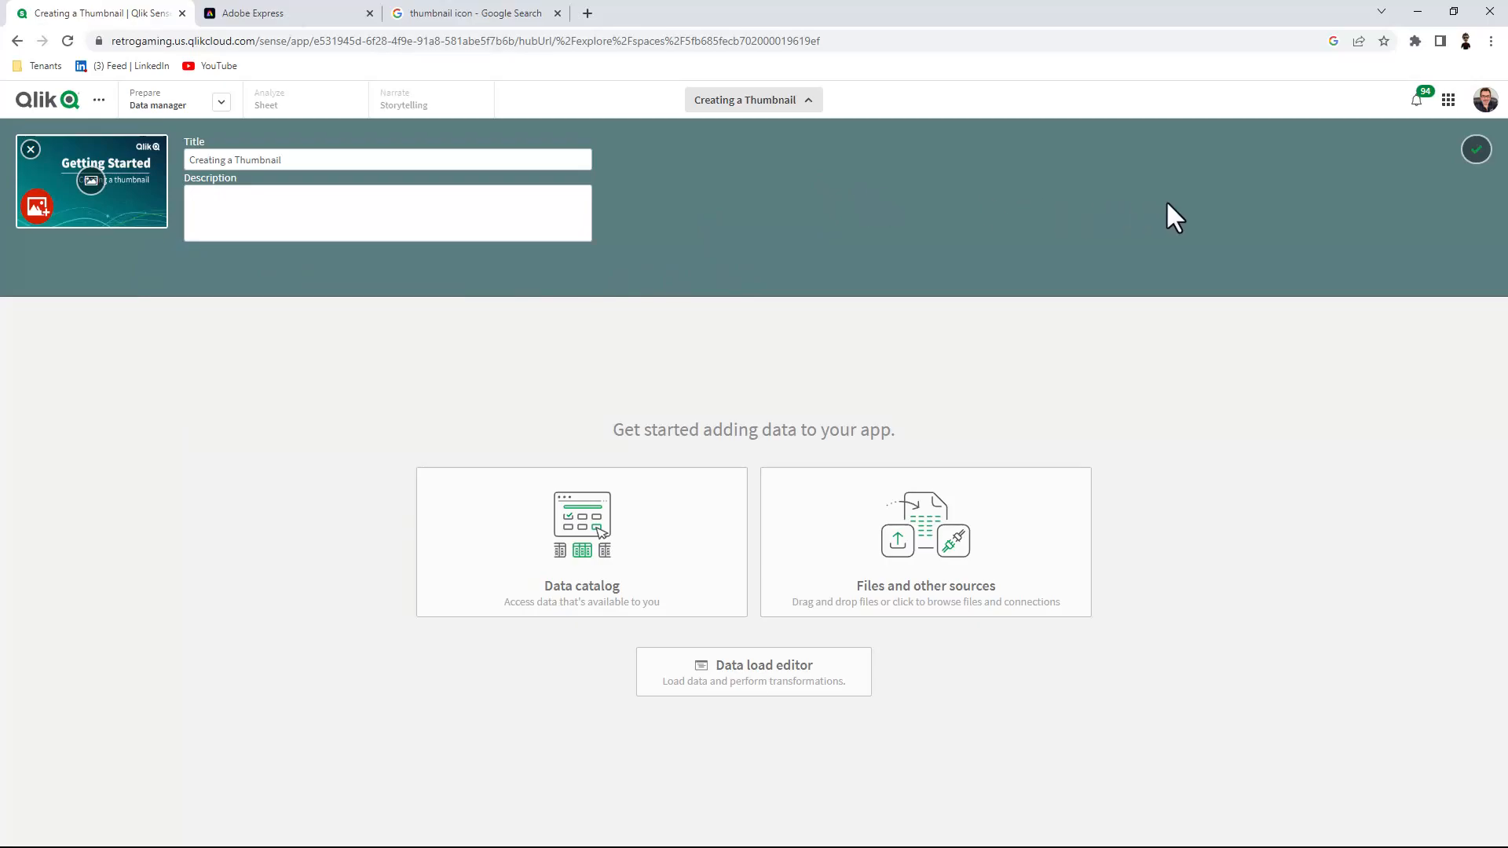
click(1476, 157)
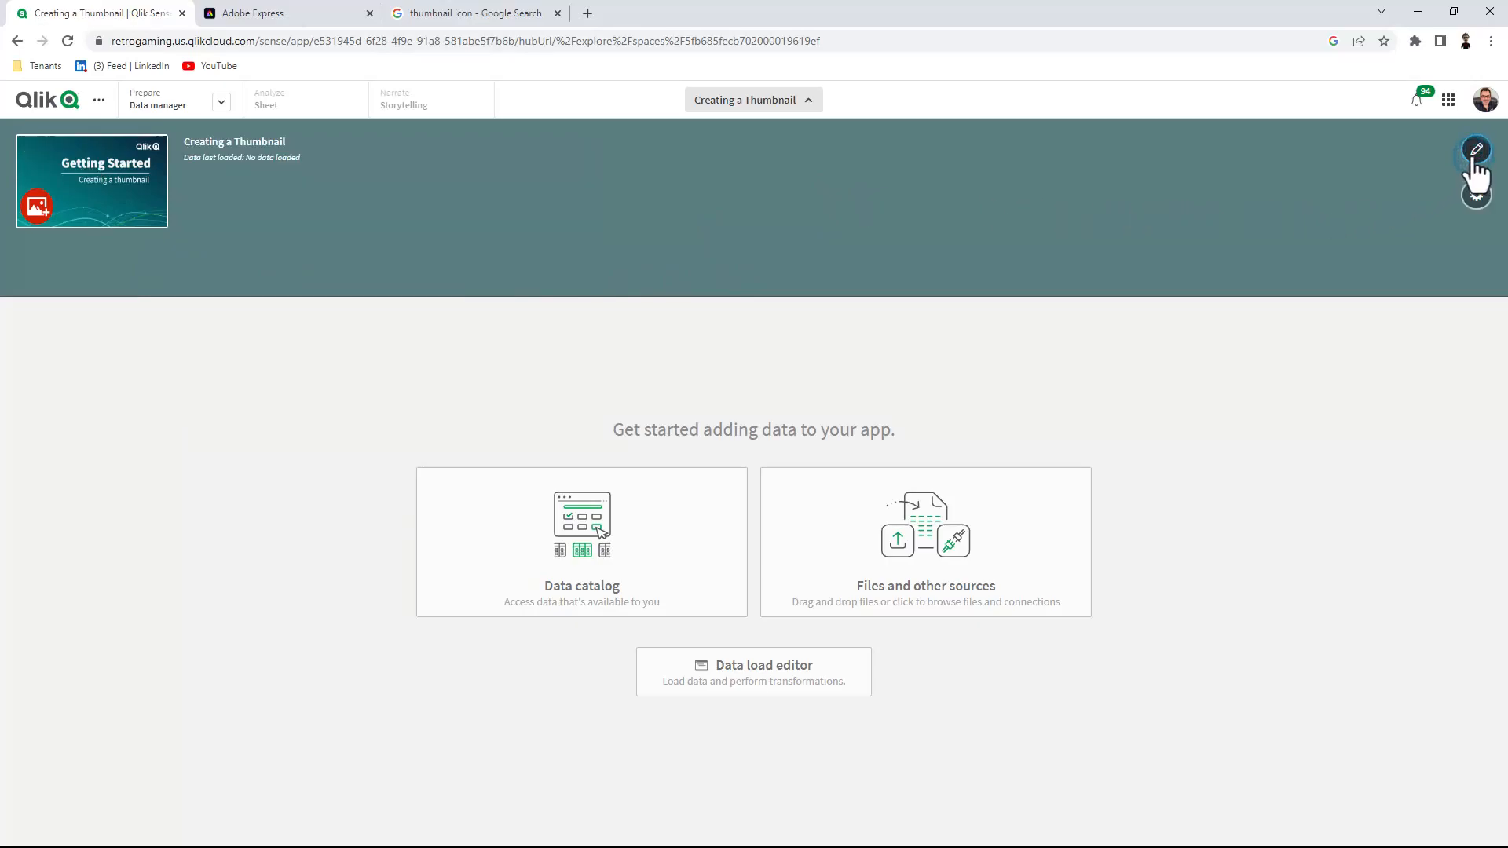
click(43, 106)
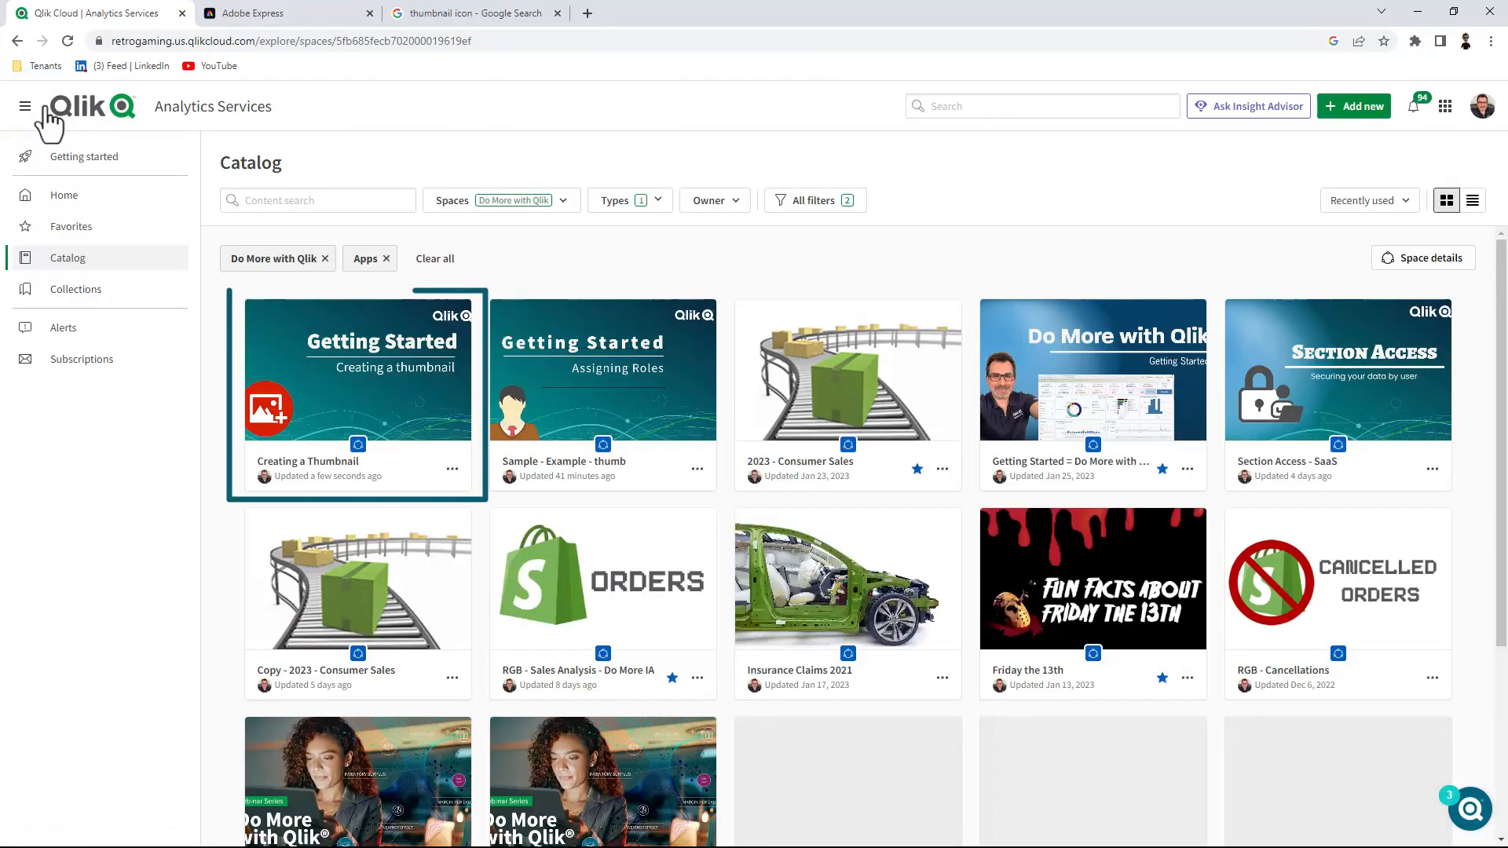
mouse_move(338, 421)
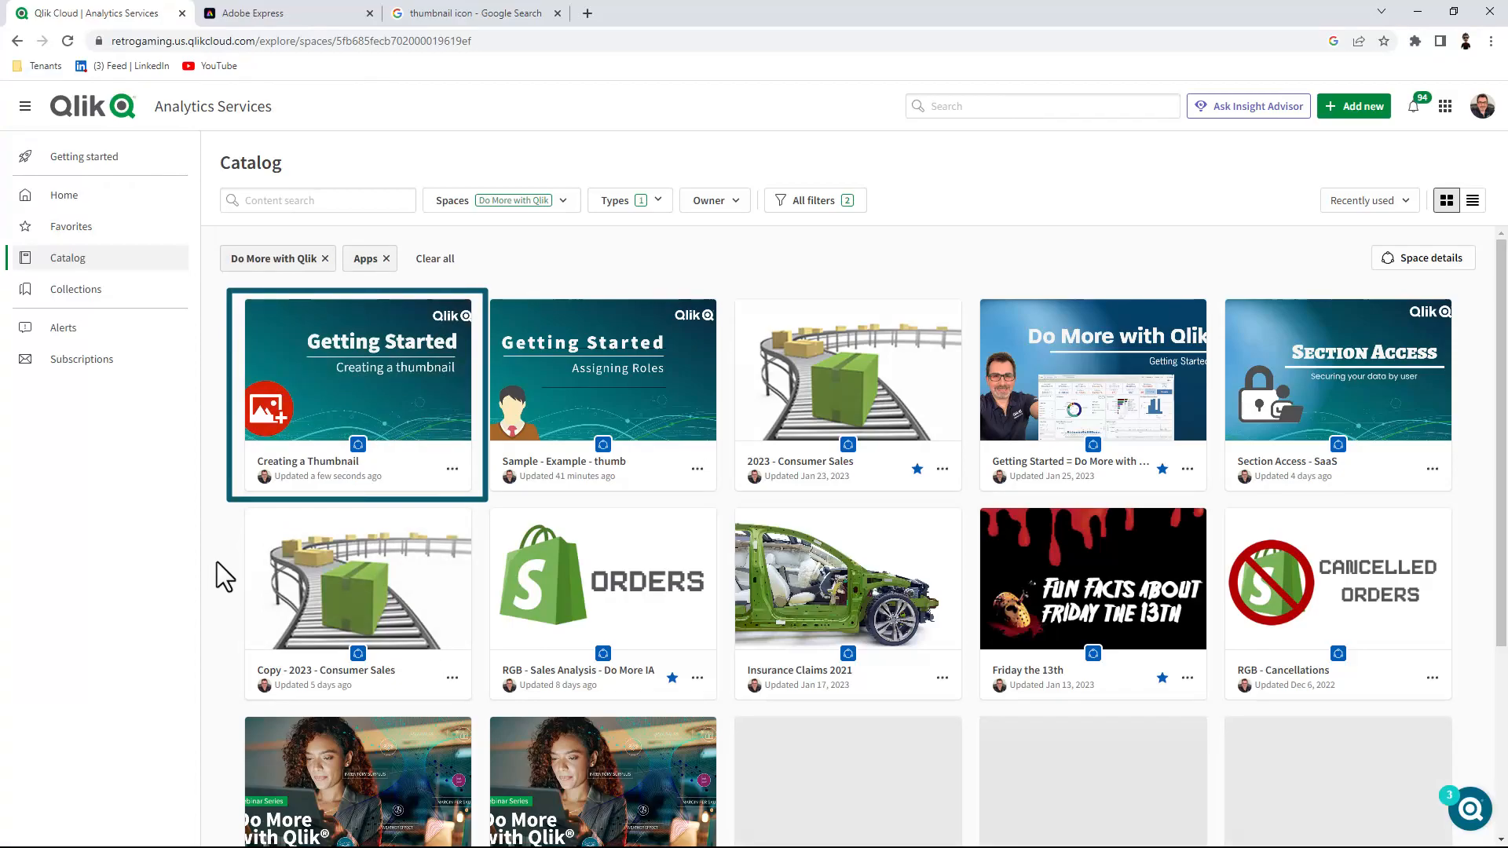